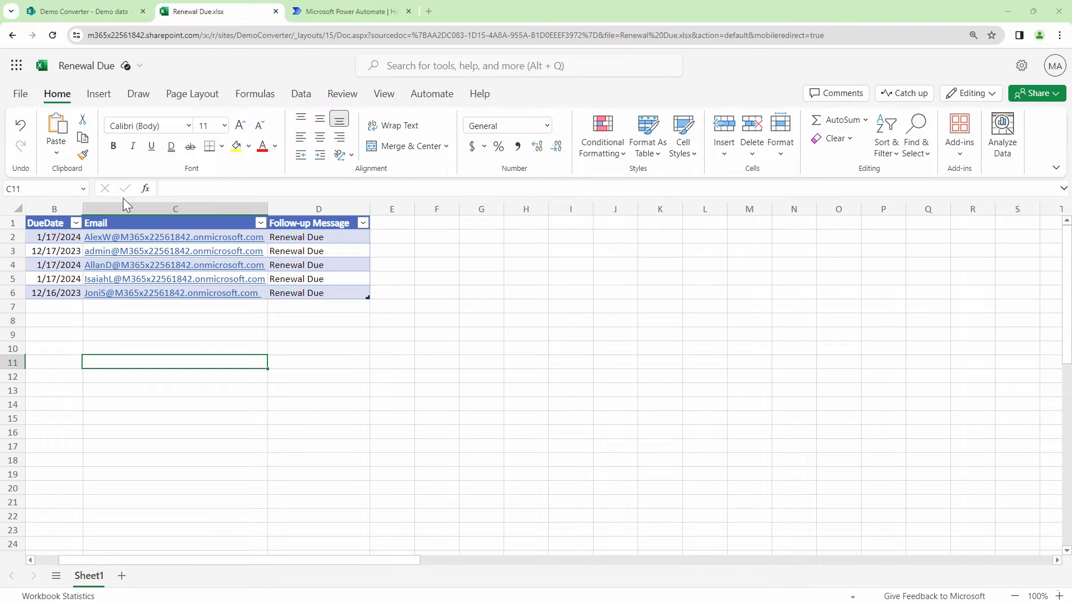
# - Switch to Power Automate and start a scheduled cloud flow named Excel Renewal Automation
pyautogui.click(382, 11)
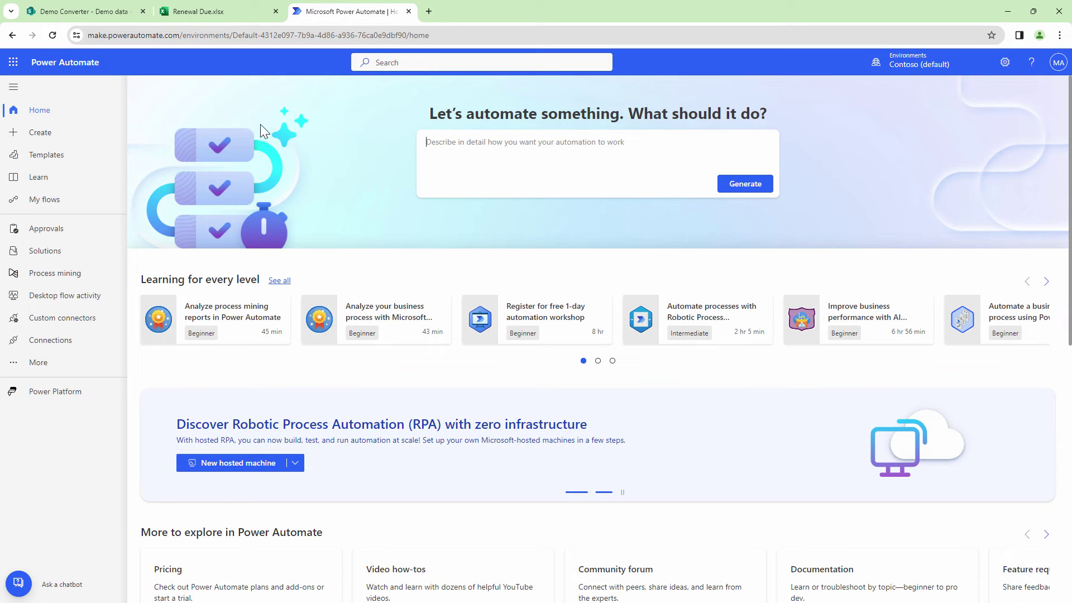
pyautogui.click(61, 134)
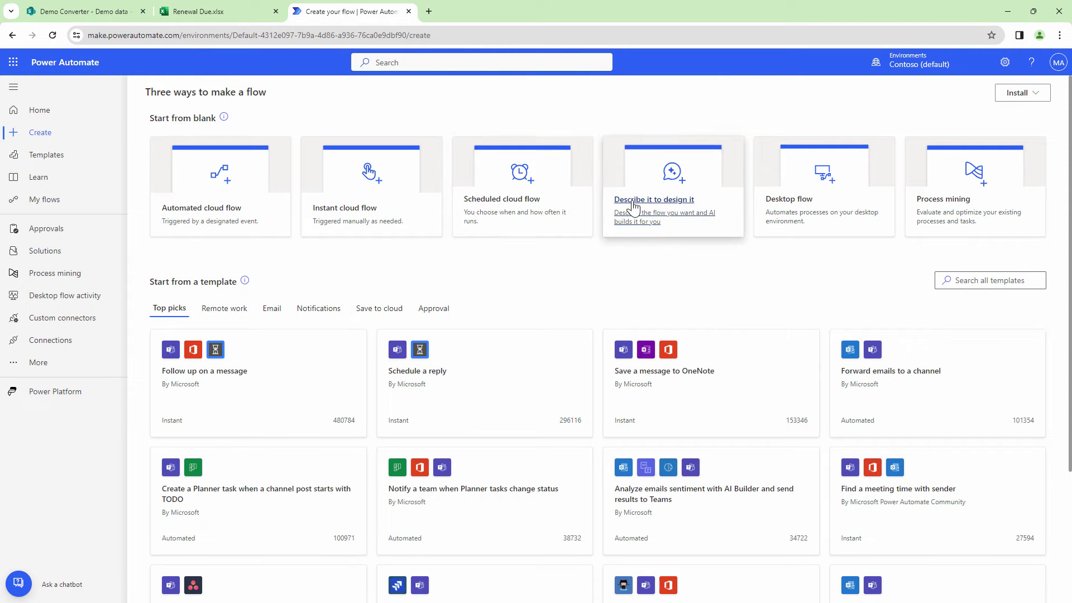
pyautogui.click(553, 210)
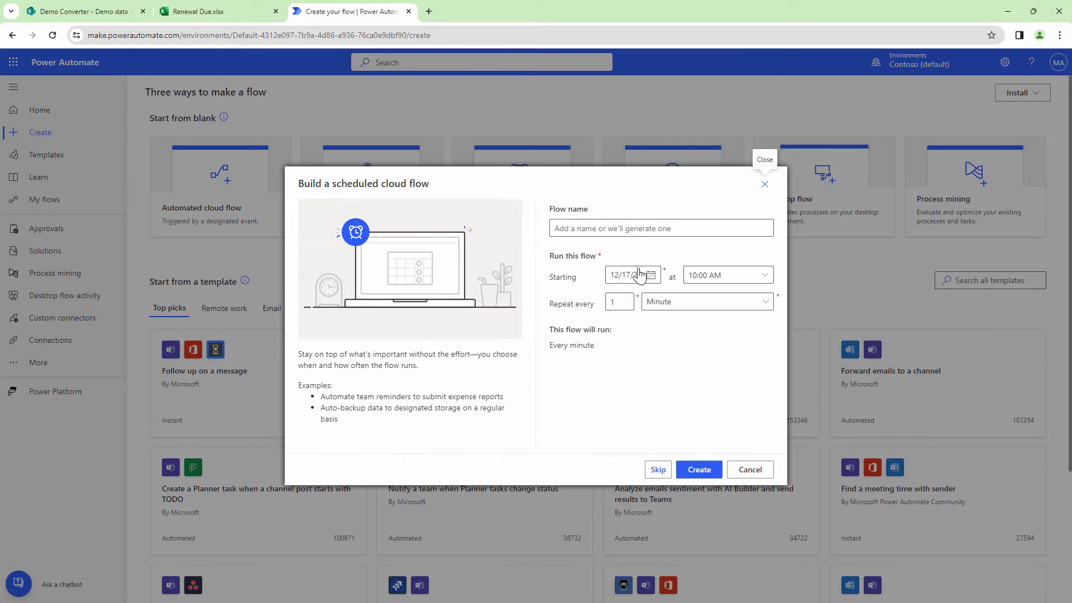
pyautogui.click(636, 234)
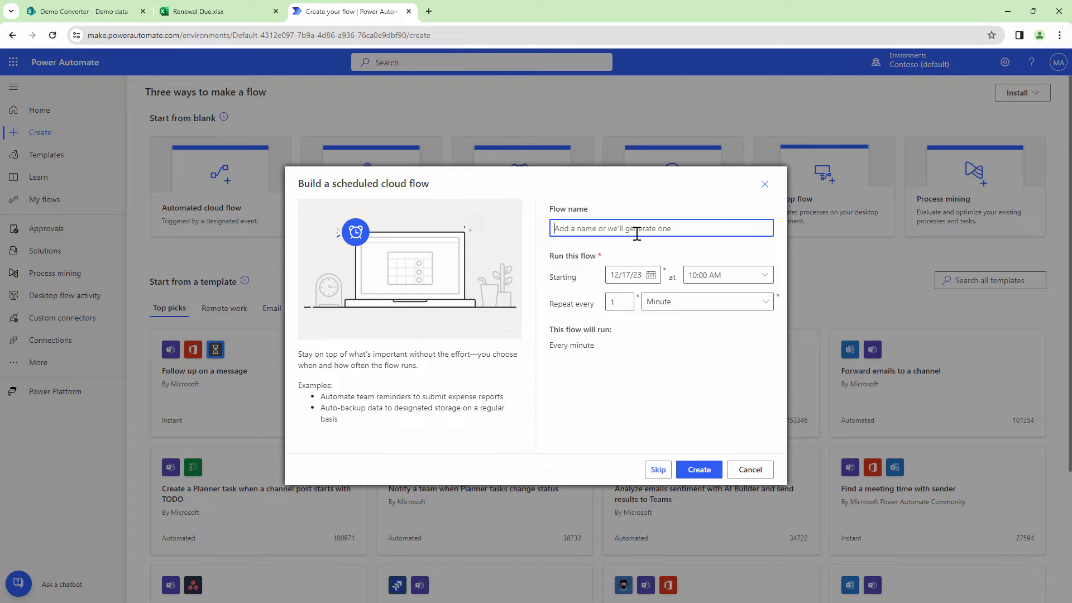
pyautogui.write('Excel Renewal ')
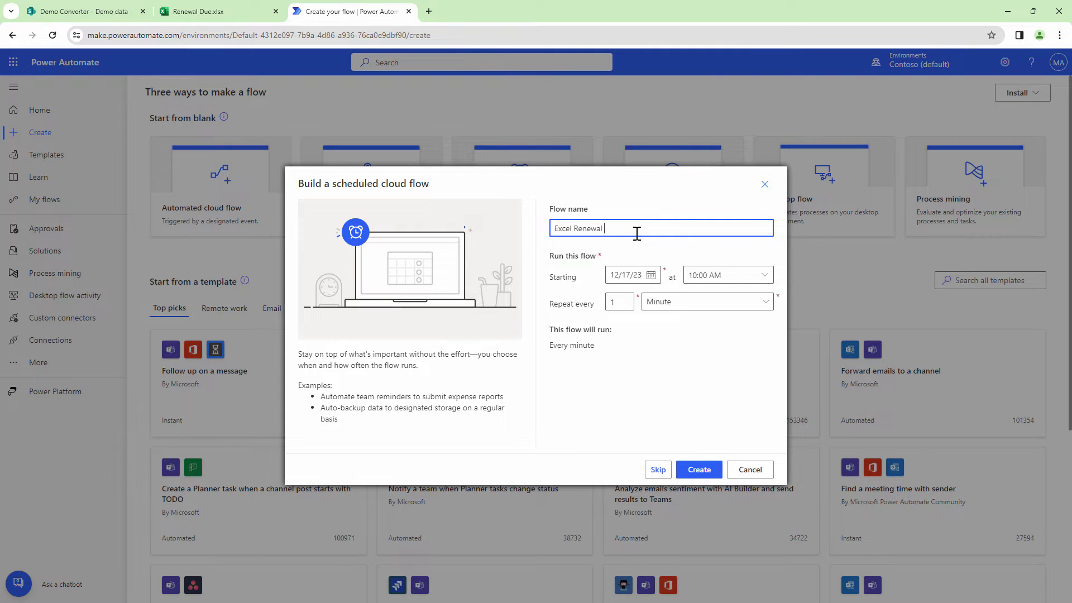
pyautogui.write('Automation')
# - Schedule the flow to repeat every 1 day starting at 09:30 AM, and create it
pyautogui.click(713, 303)
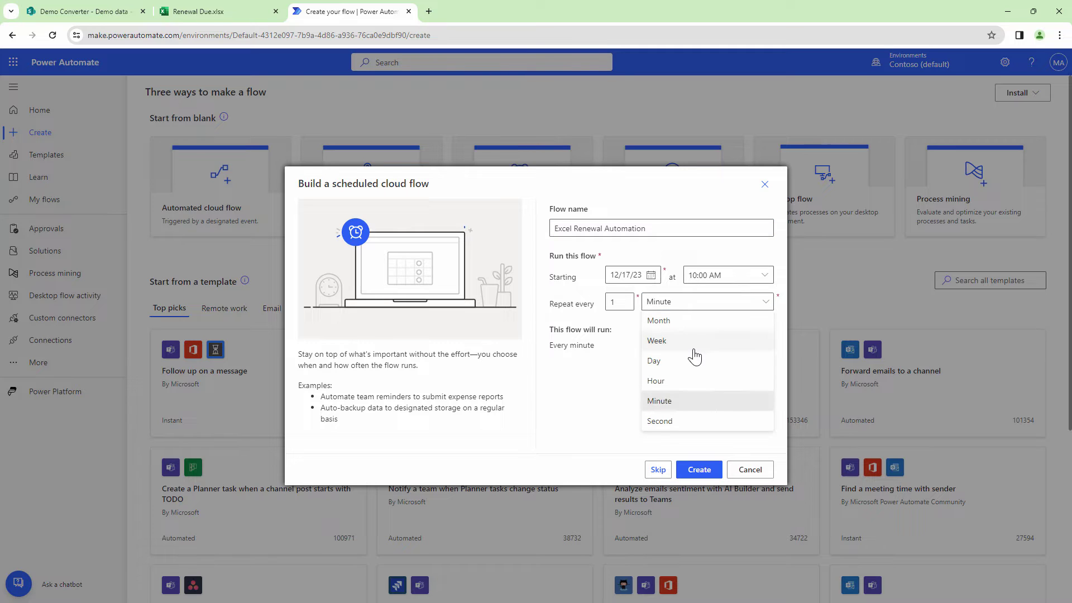
pyautogui.click(689, 362)
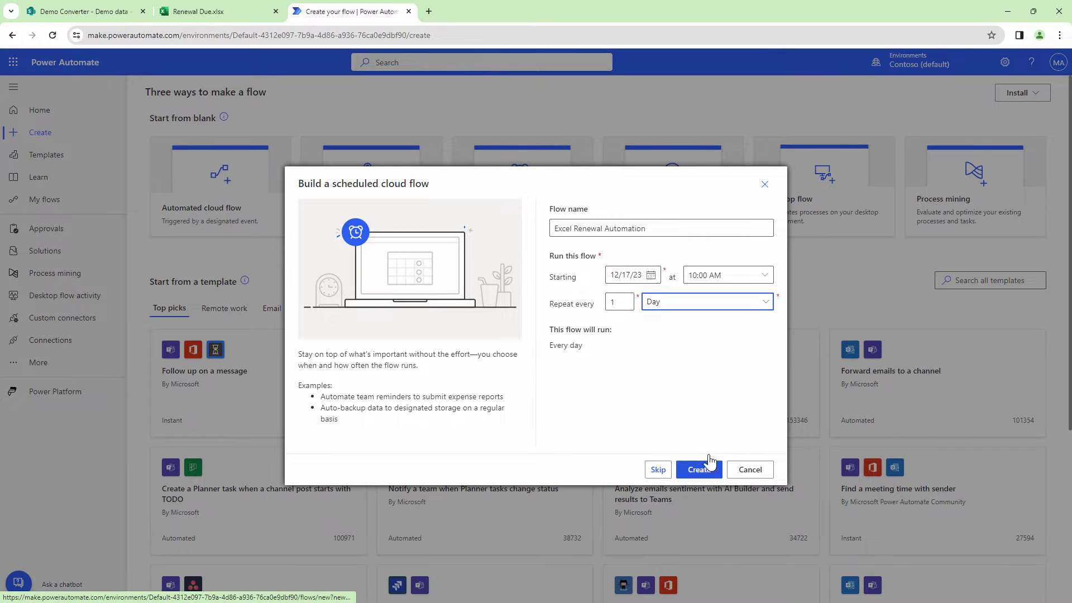
pyautogui.click(765, 274)
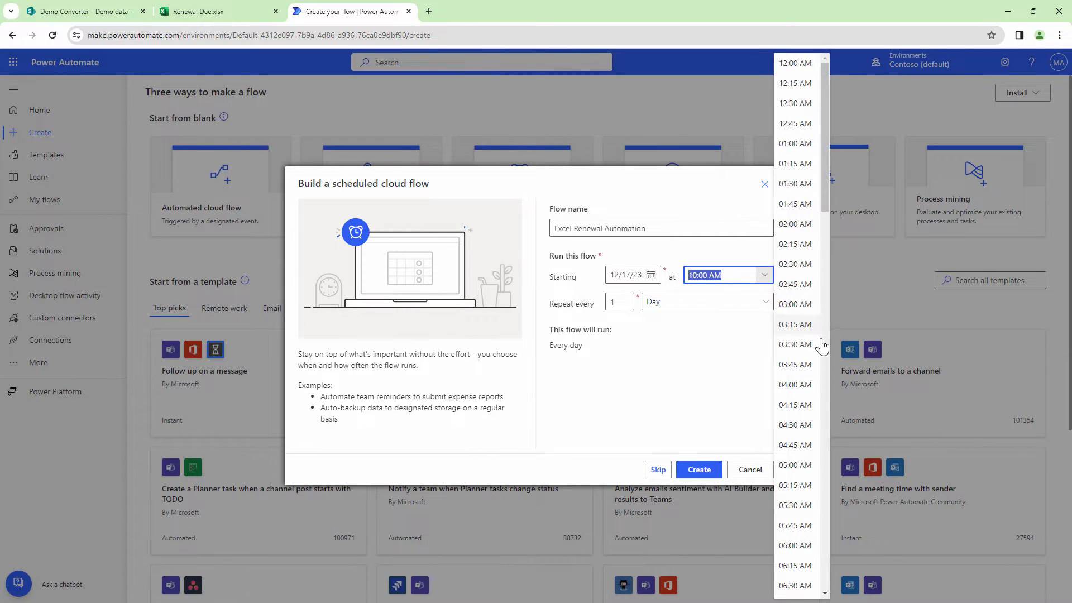
pyautogui.scroll(-1, 819, 344)
pyautogui.scroll(-7, 819, 345)
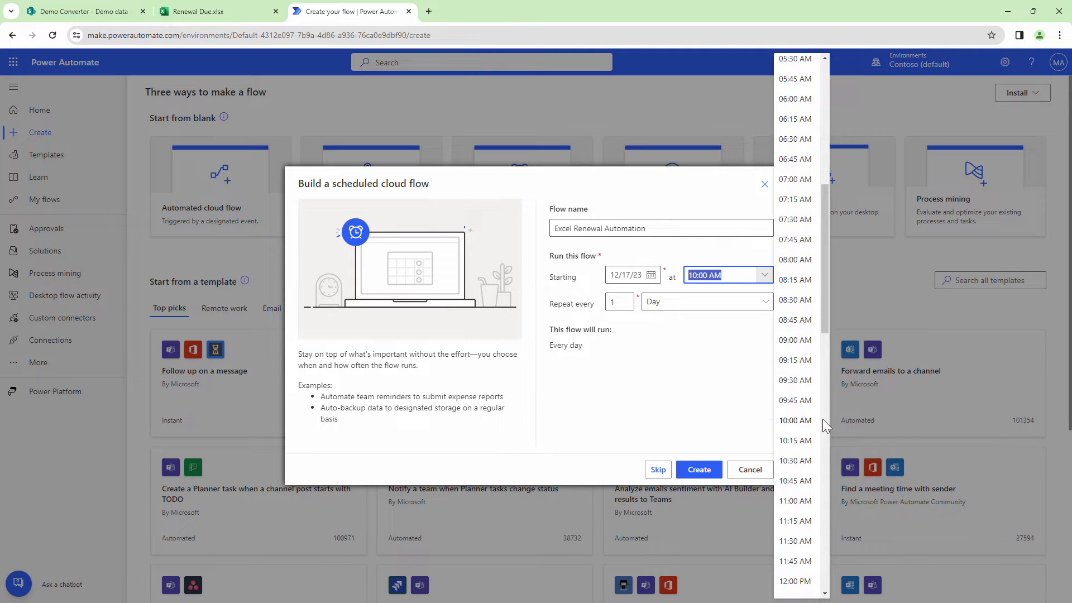
pyautogui.click(813, 381)
pyautogui.click(707, 472)
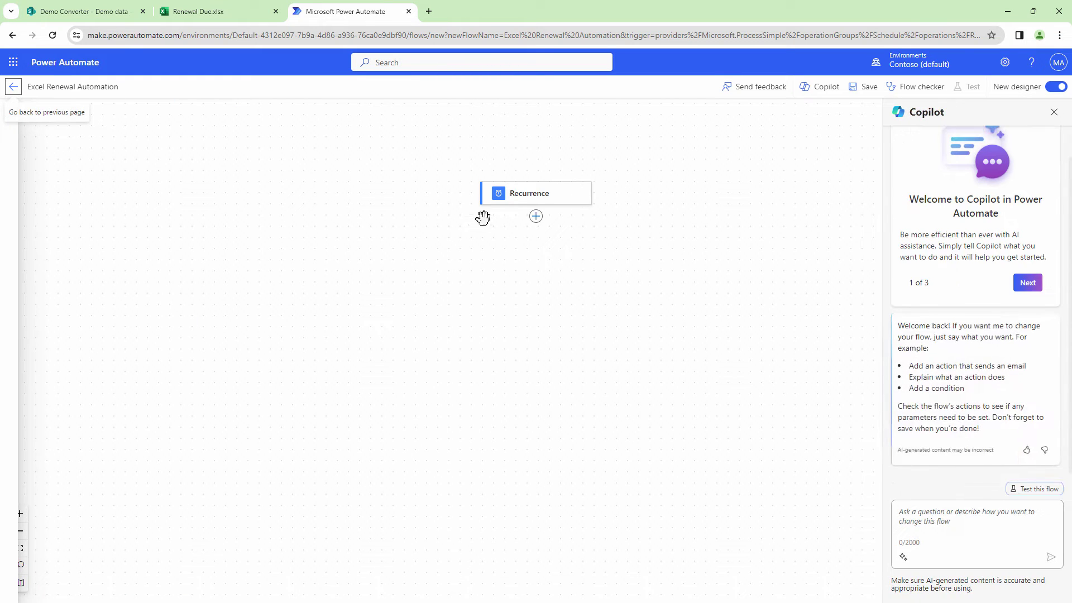
# - Add the Excel Online (Business) action List rows present in a table after the Recurrence trigger
pyautogui.click(536, 218)
pyautogui.click(535, 241)
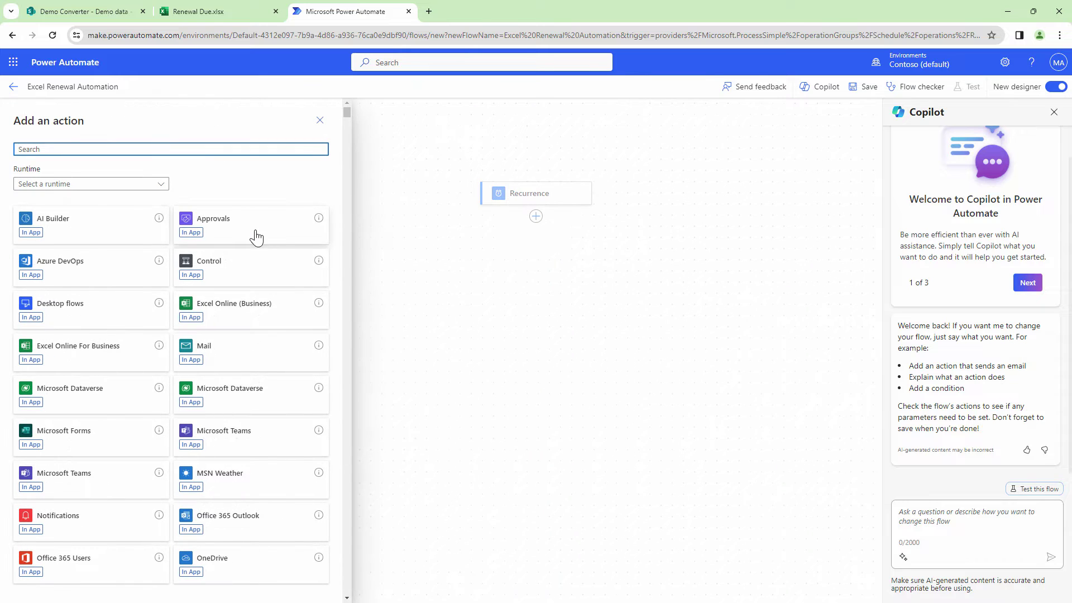
pyautogui.click(235, 311)
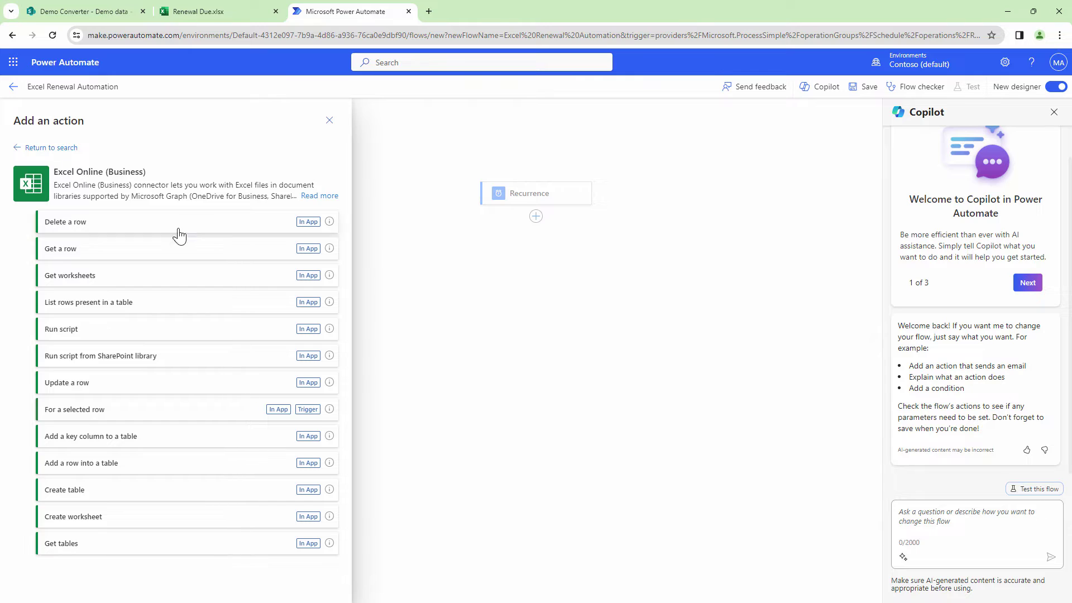
pyautogui.click(51, 147)
pyautogui.write('Excel List')
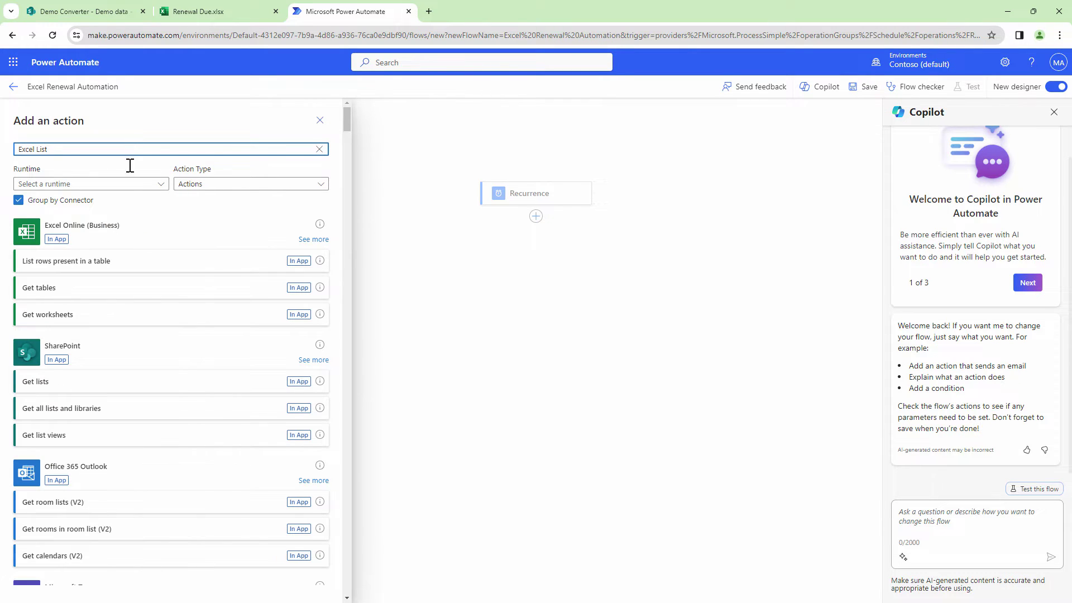
pyautogui.click(122, 274)
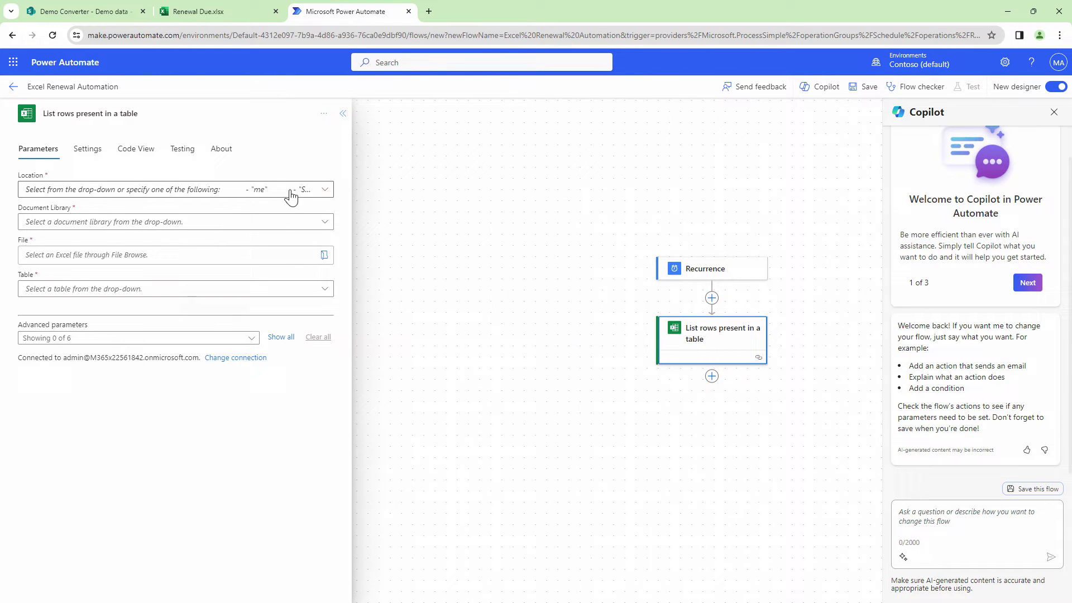
# - Point the action at Table1 in Renewal Due.xlsx, using location Group - Demo Converter and document library Demo data
pyautogui.click(325, 189)
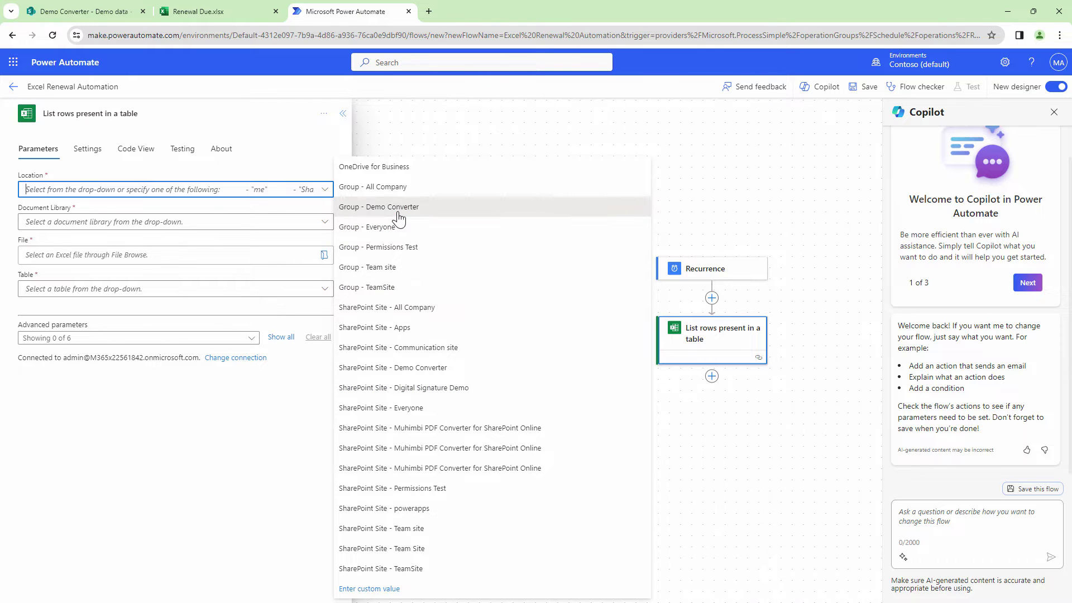
pyautogui.click(366, 206)
pyautogui.click(325, 222)
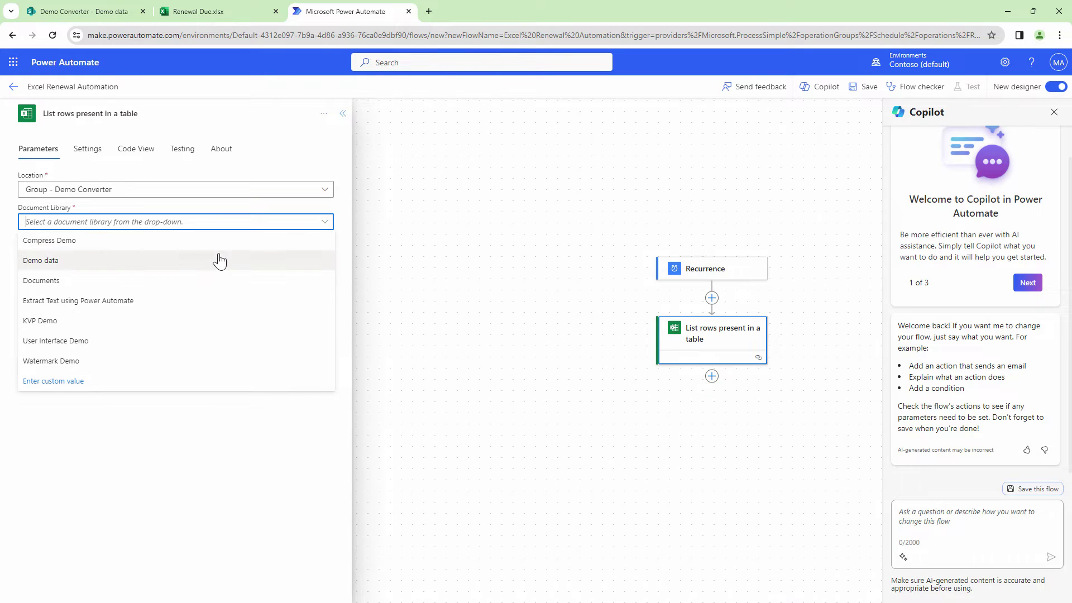
pyautogui.click(218, 260)
pyautogui.click(324, 257)
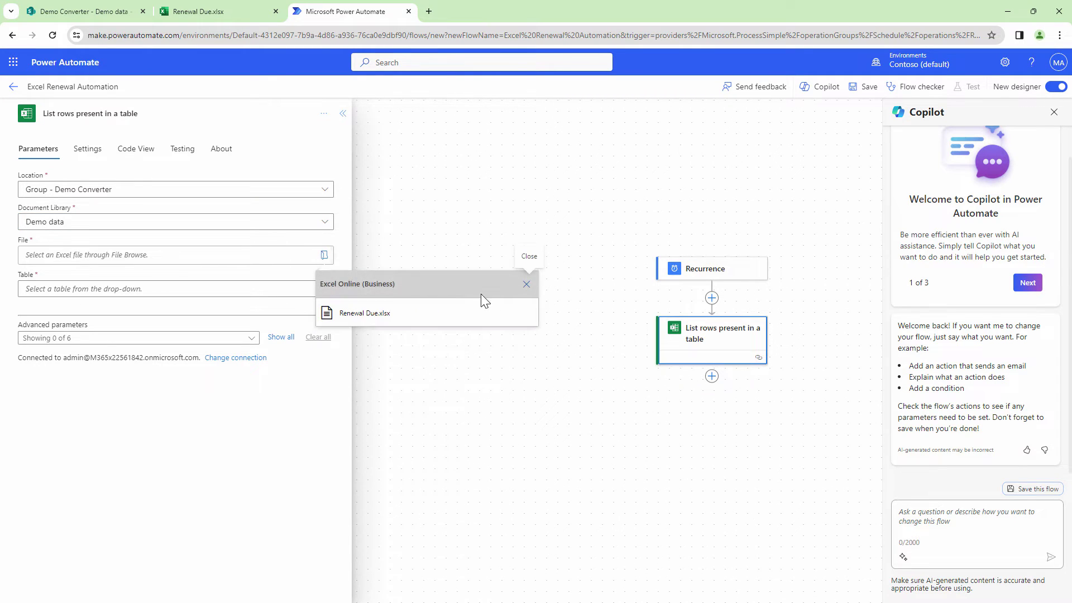
pyautogui.click(433, 321)
pyautogui.click(324, 290)
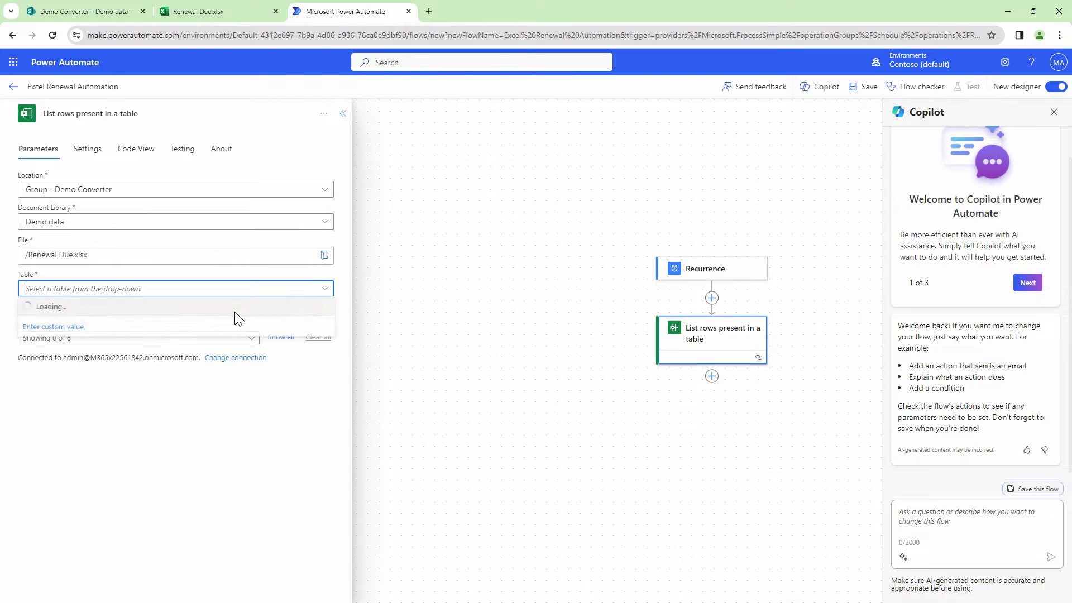
pyautogui.click(95, 311)
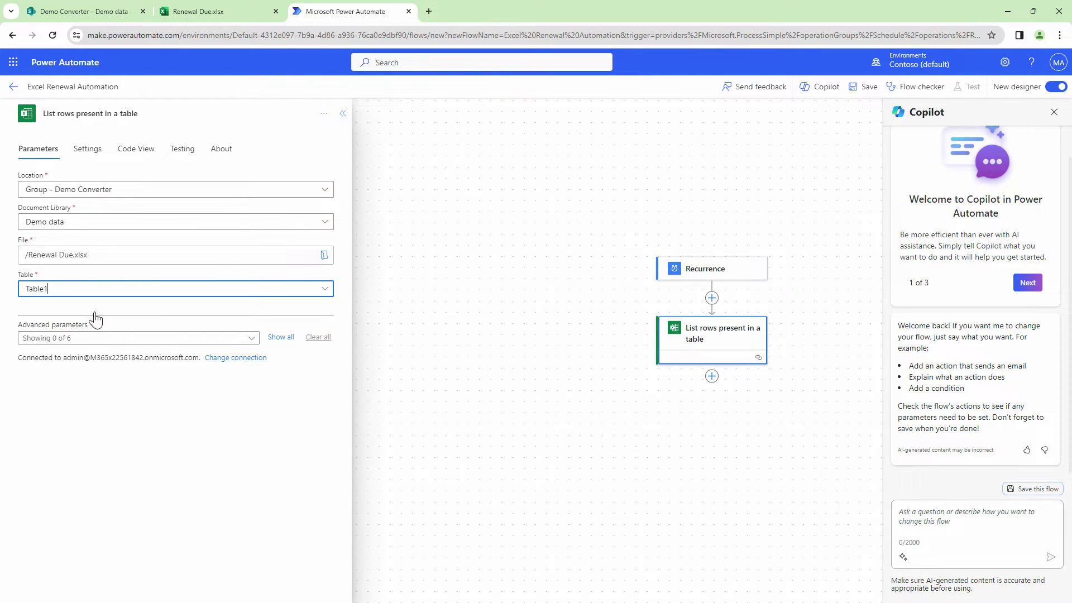
# - Show all advanced parameters of the action and enter DueDate eq '' as the filter query, checking the column name in the Renewal Due workbook
pyautogui.click(279, 338)
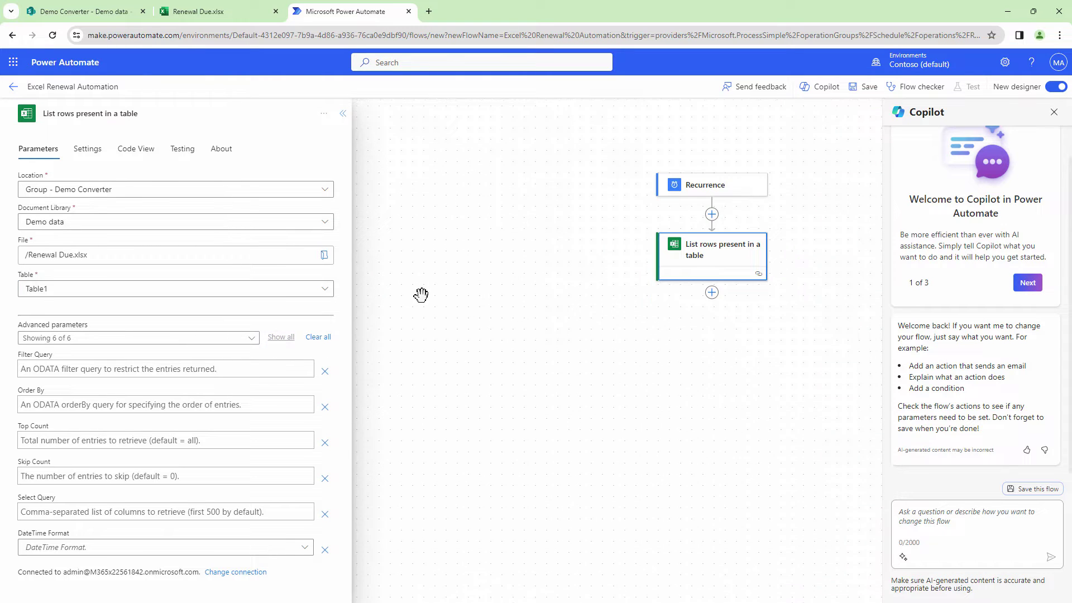
pyautogui.click(180, 374)
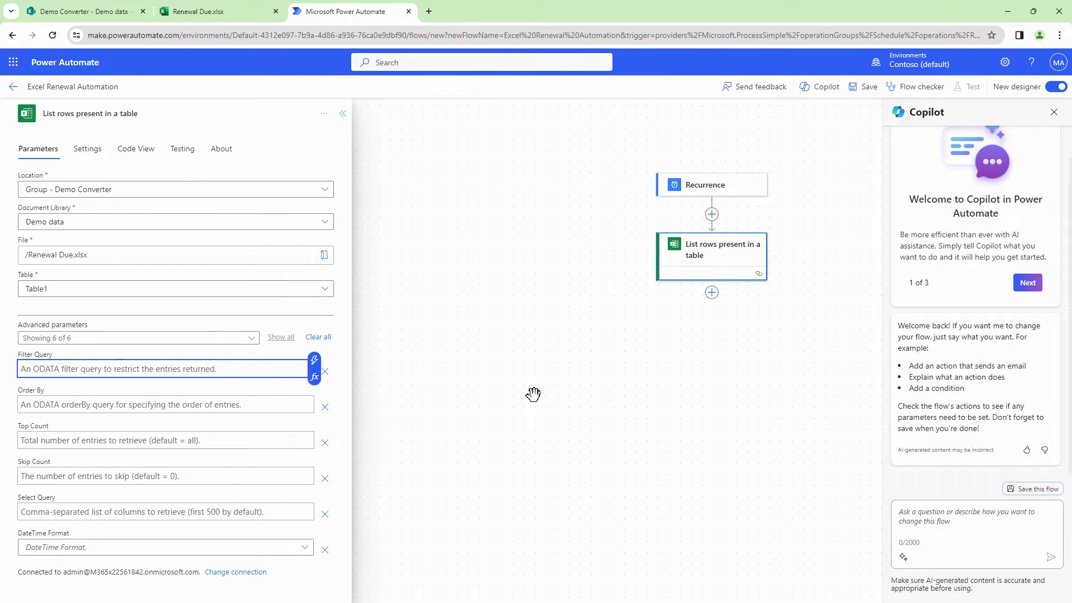
pyautogui.write('Due')
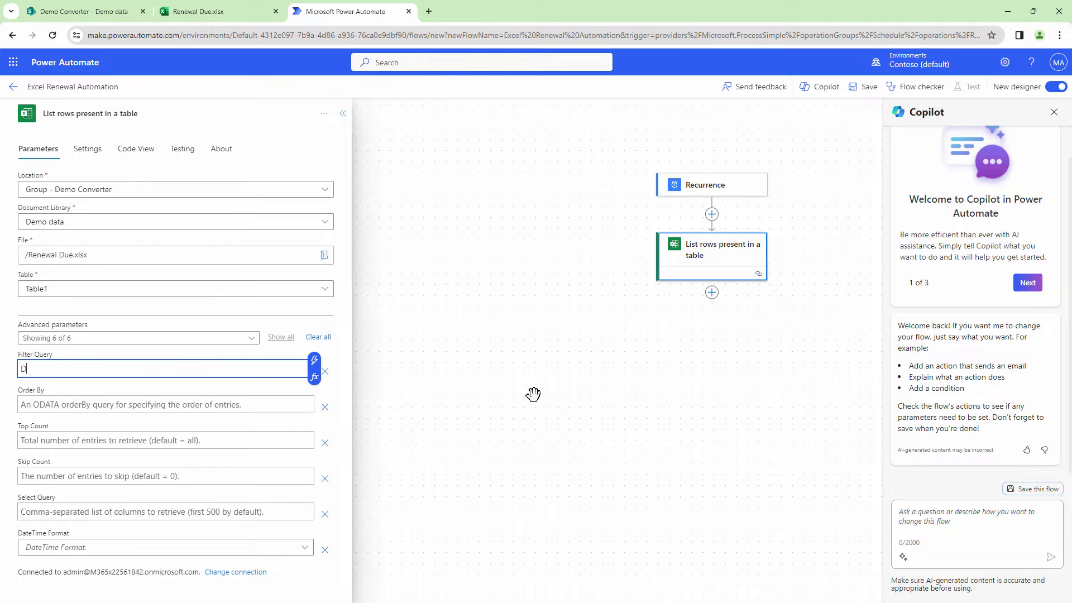
pyautogui.click(186, 8)
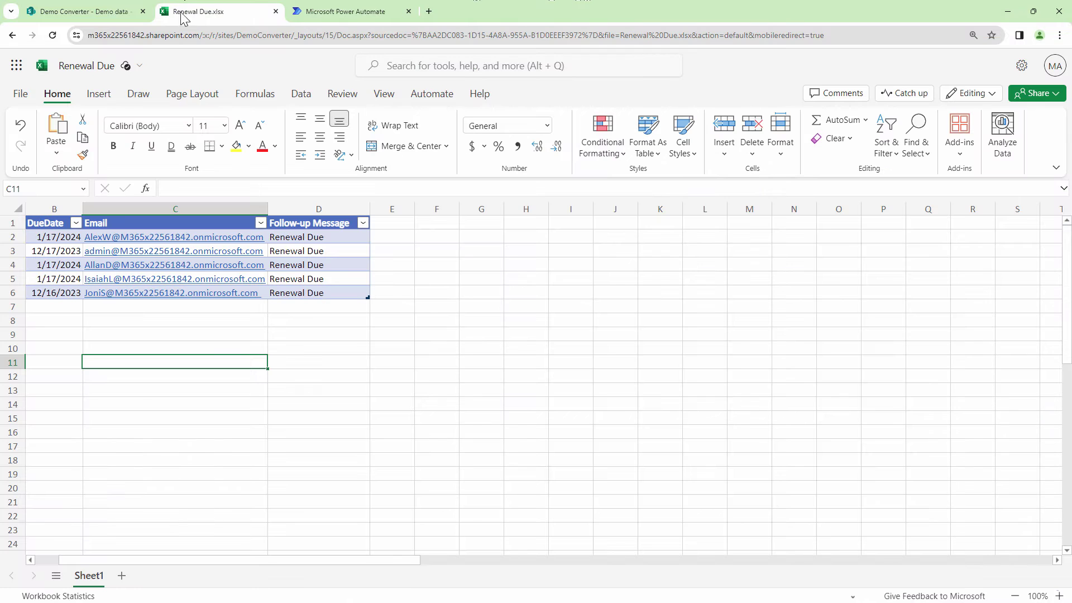
pyautogui.click(343, 11)
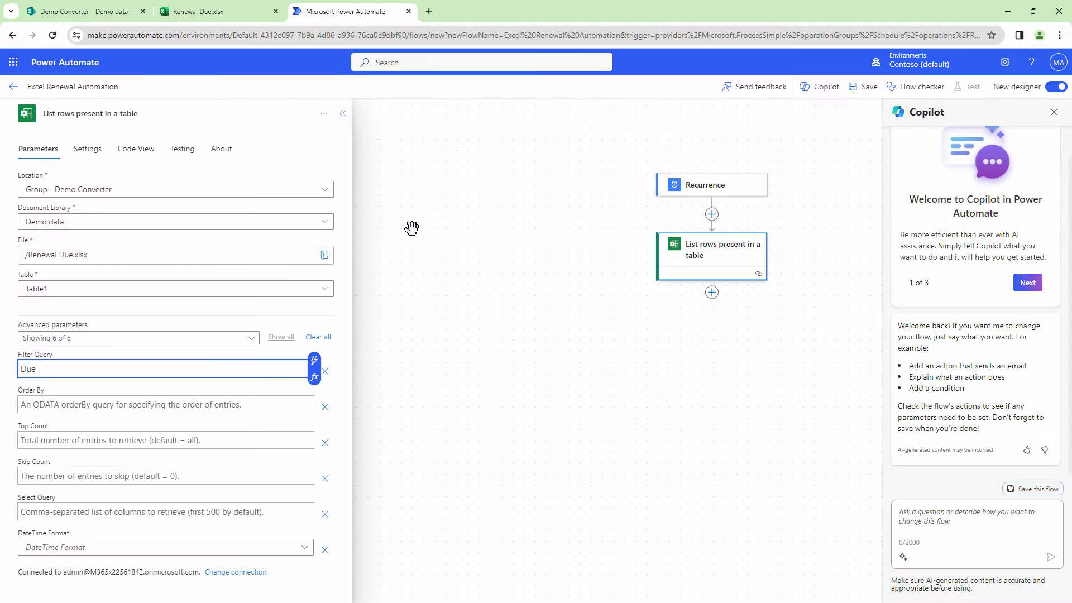
pyautogui.write("Date eq ''")
# - Write the expression formatDateTime(utcNow(),'') for the filter query, leaving the cursor ready for the date format
pyautogui.click(315, 377)
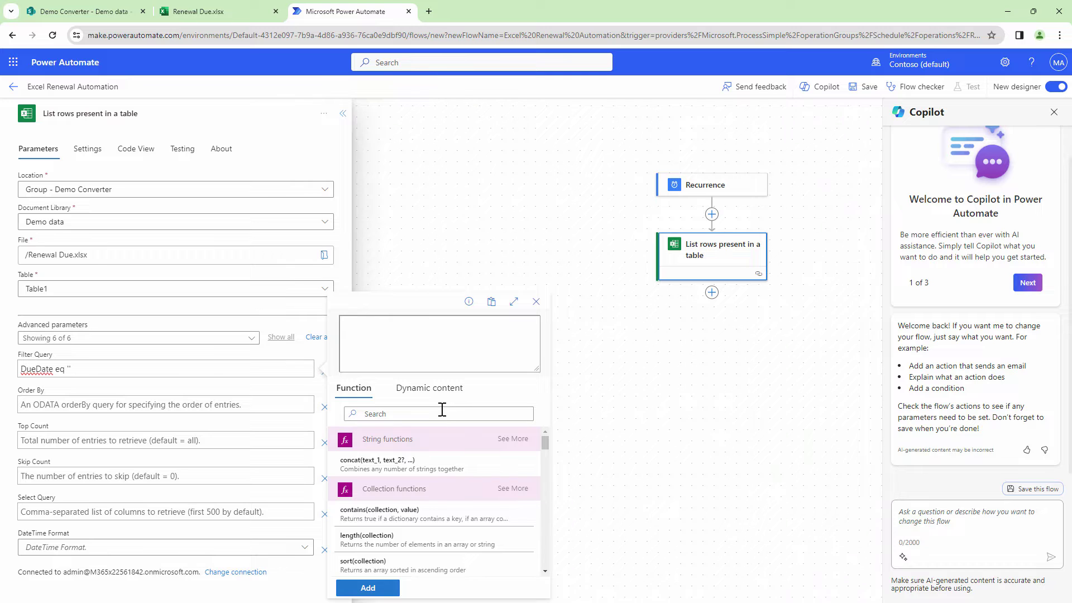
pyautogui.write('form')
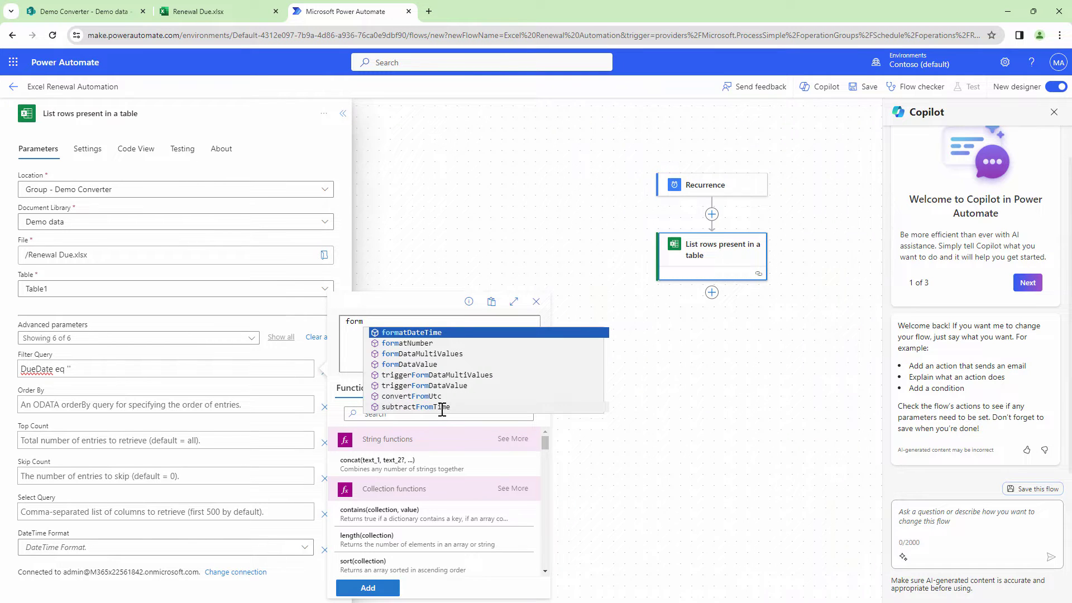
pyautogui.click(444, 336)
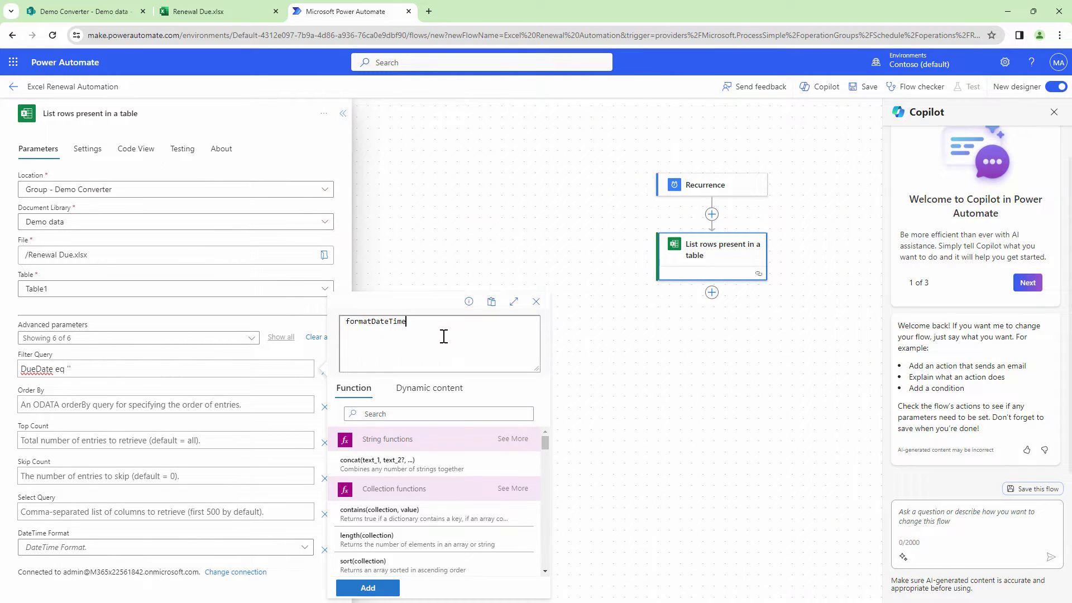
pyautogui.write('(')
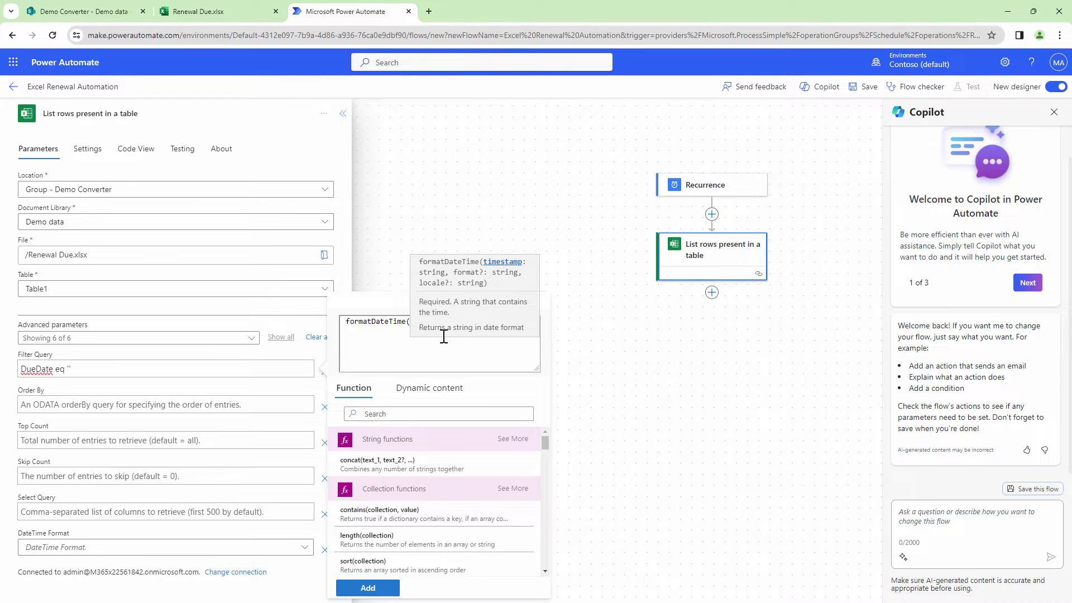
pyautogui.write('utcNow())')
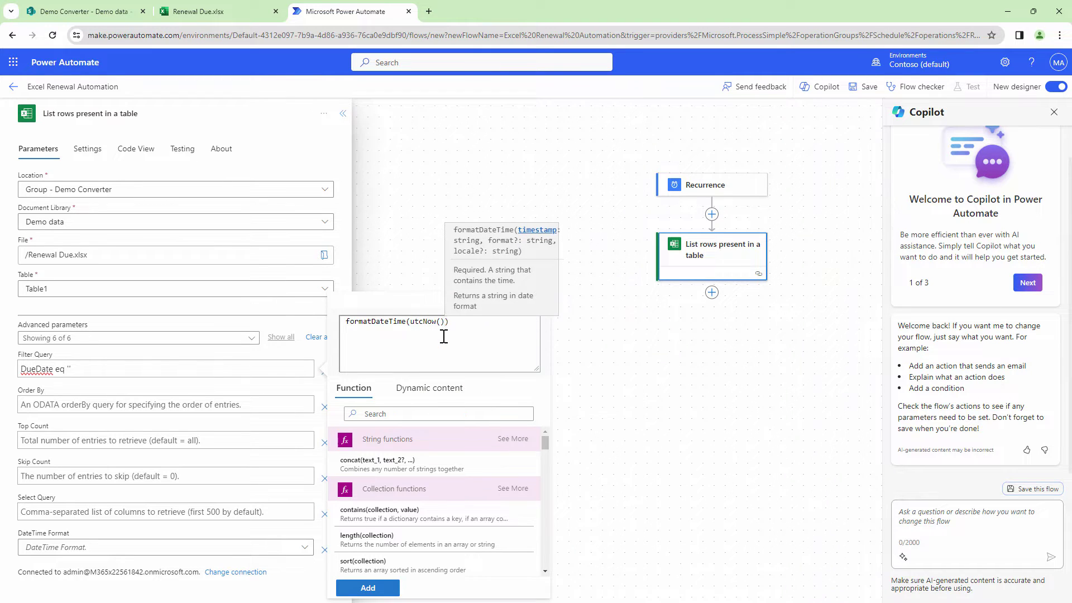
pyautogui.write(",''")
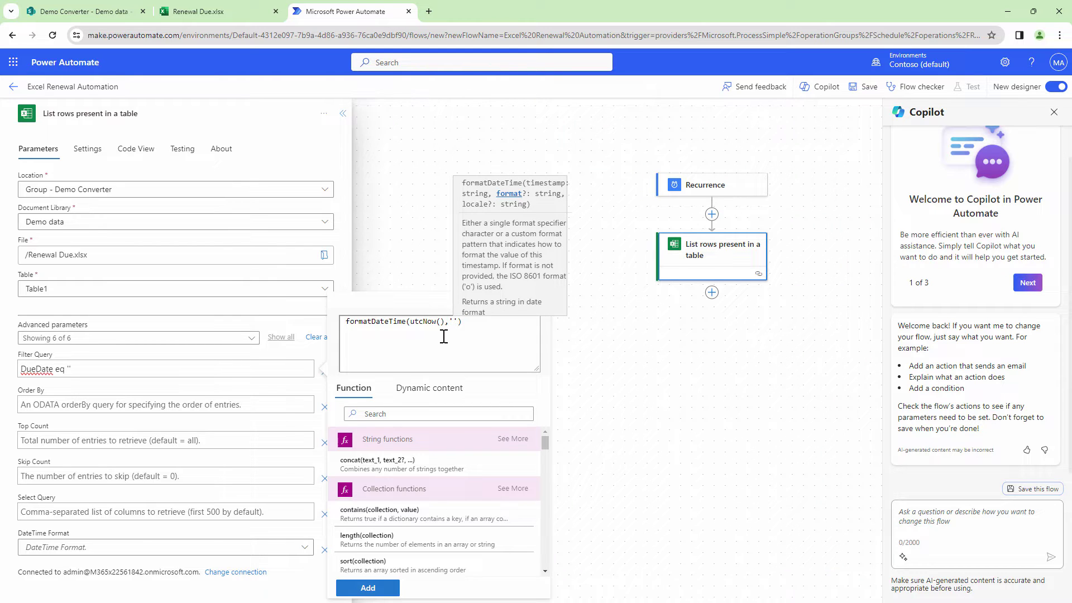
pyautogui.press('Left')
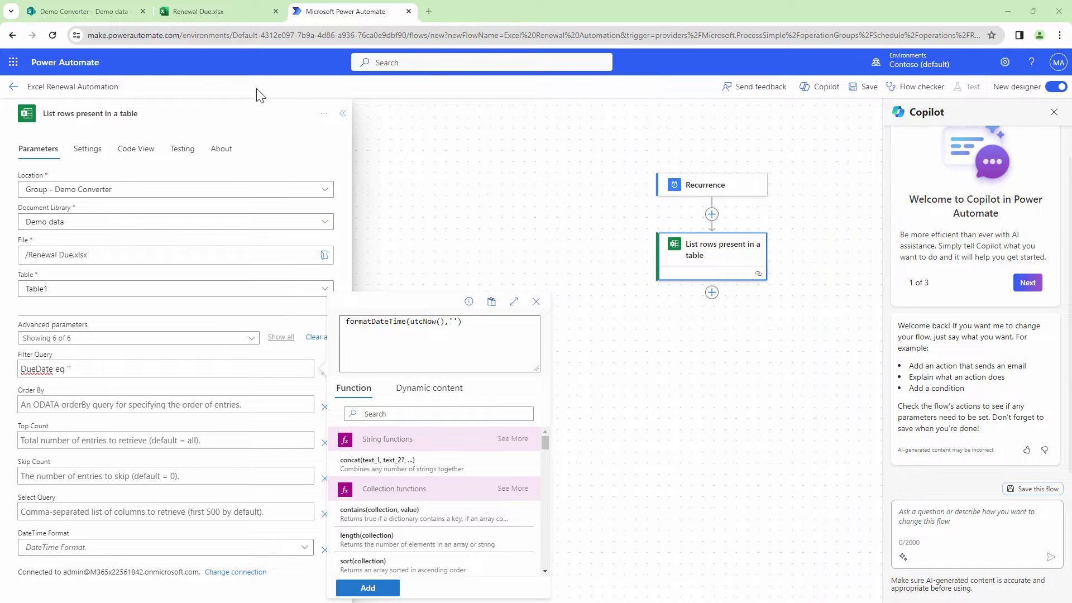
# - Check the DueDate column's date format in the Renewal Due workbook and return to the flow's expression
pyautogui.click(119, 12)
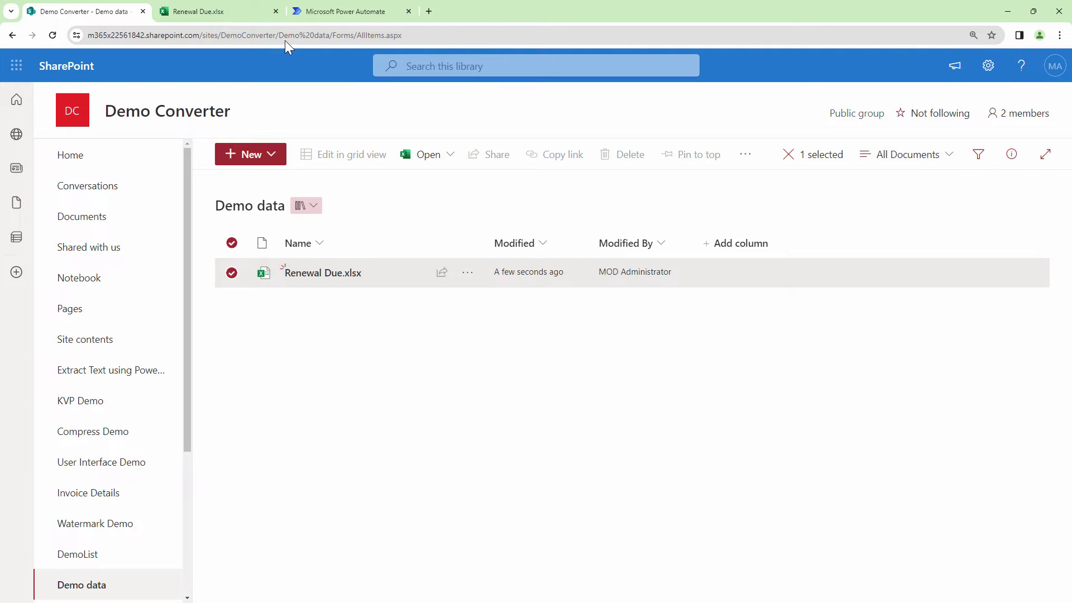
pyautogui.click(239, 14)
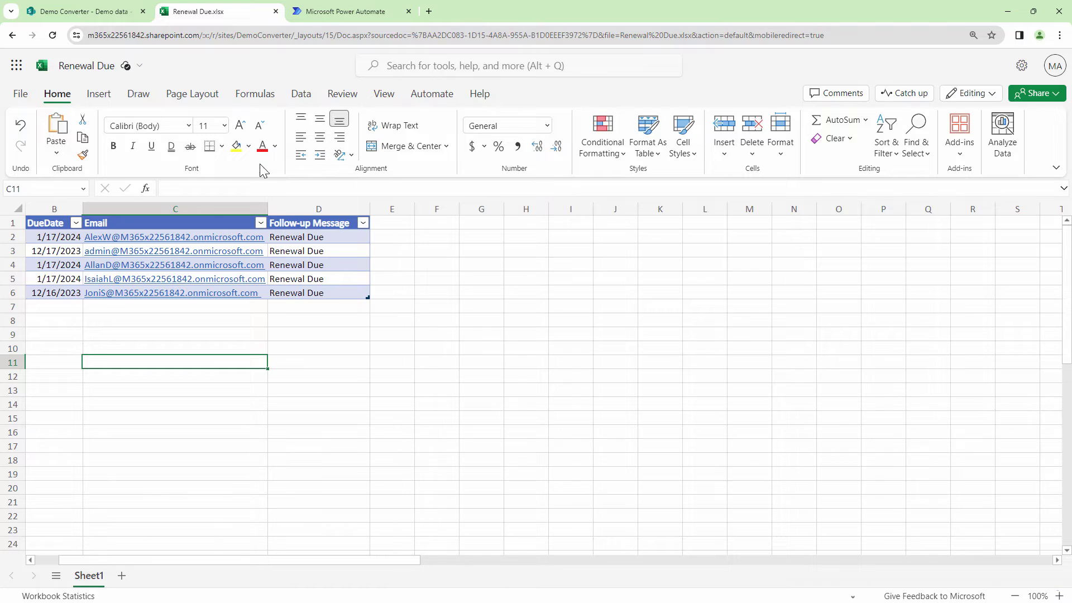
pyautogui.click(118, 13)
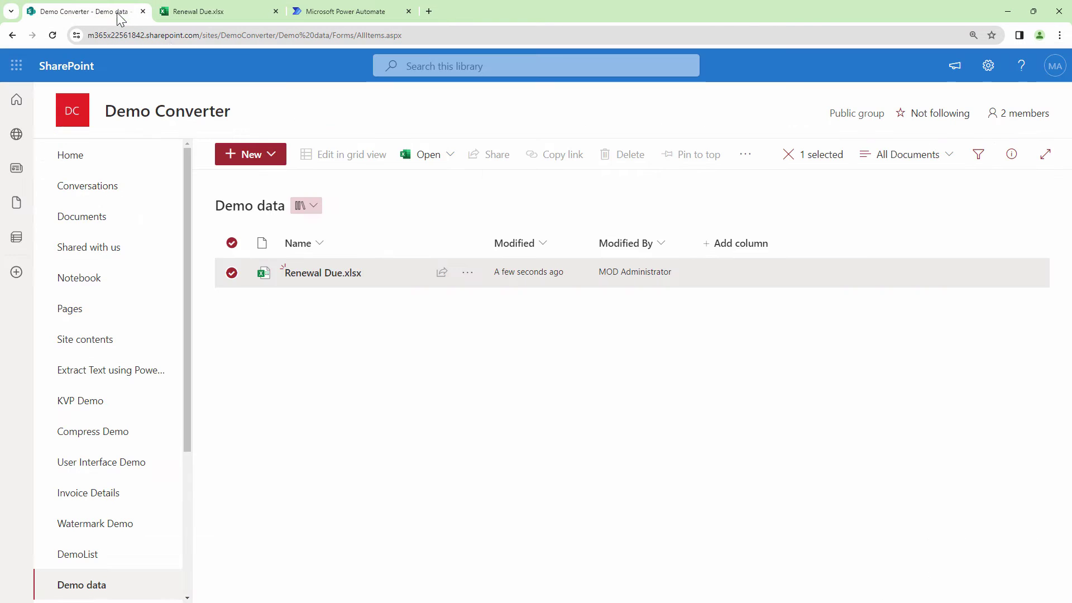
pyautogui.click(348, 16)
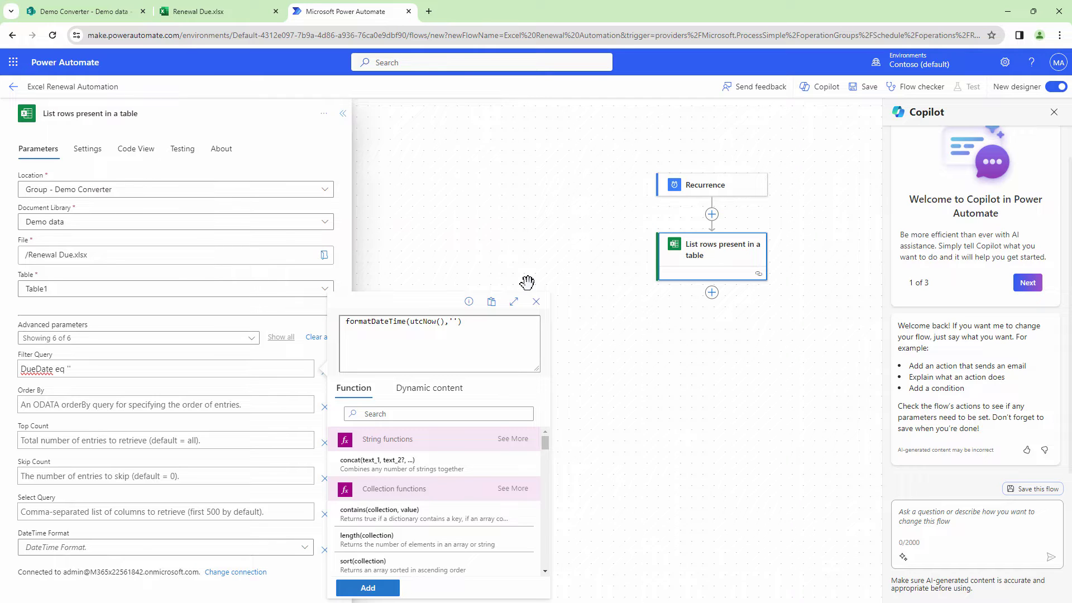
# - Rewrite the expression as formatDateTime(utcNow(),'yyyy-MM-dd') and add it between the quotes of the DueDate filter query
pyautogui.moveTo(488, 323); pyautogui.dragTo(346, 321)
pyautogui.press('BackSpace')
pyautogui.write('formatDateTime')
pyautogui.write('(')
pyautogui.write('utcNow()')
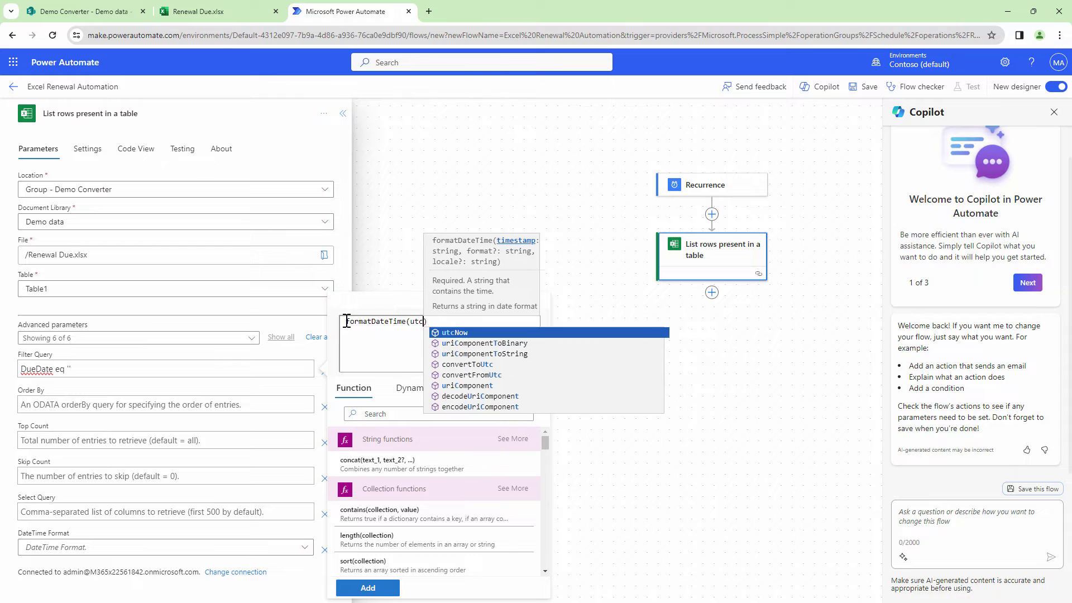
pyautogui.write(",'")
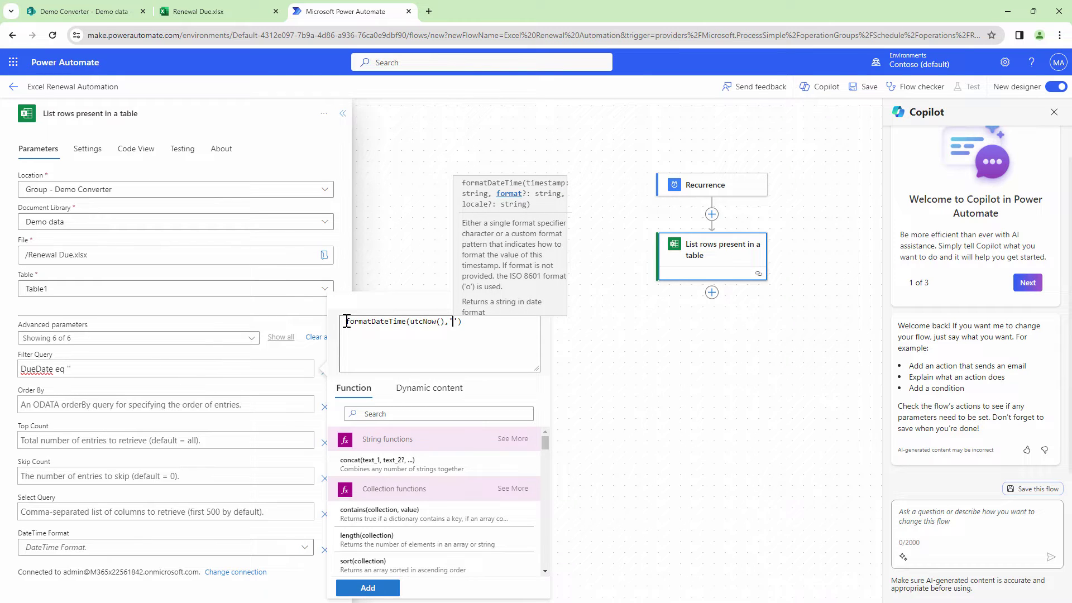
pyautogui.write('yyyy')
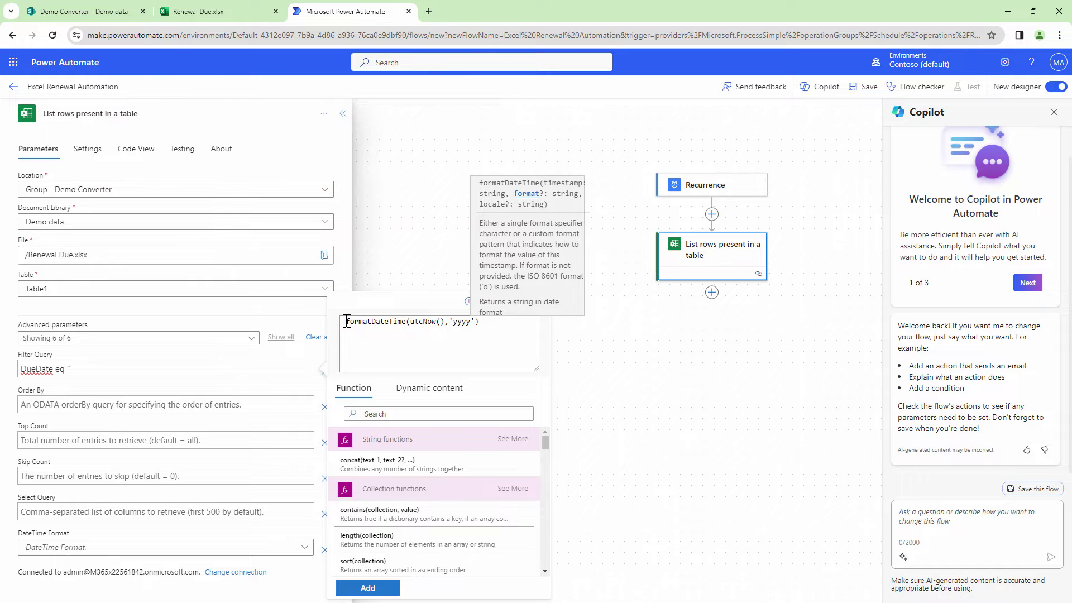
pyautogui.write('-')
pyautogui.write('MM-dd')
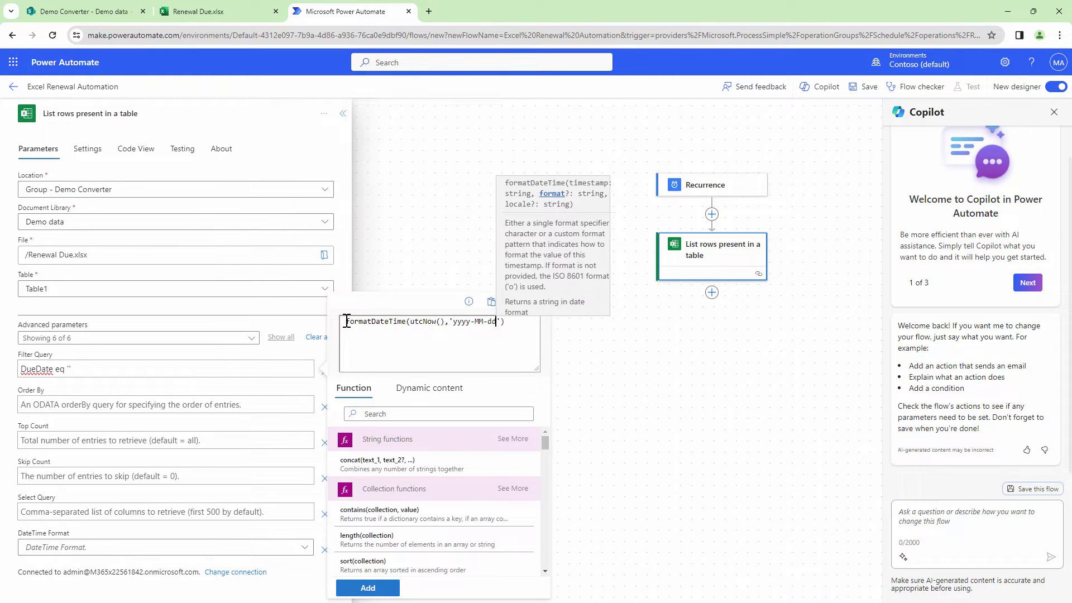
pyautogui.click(369, 588)
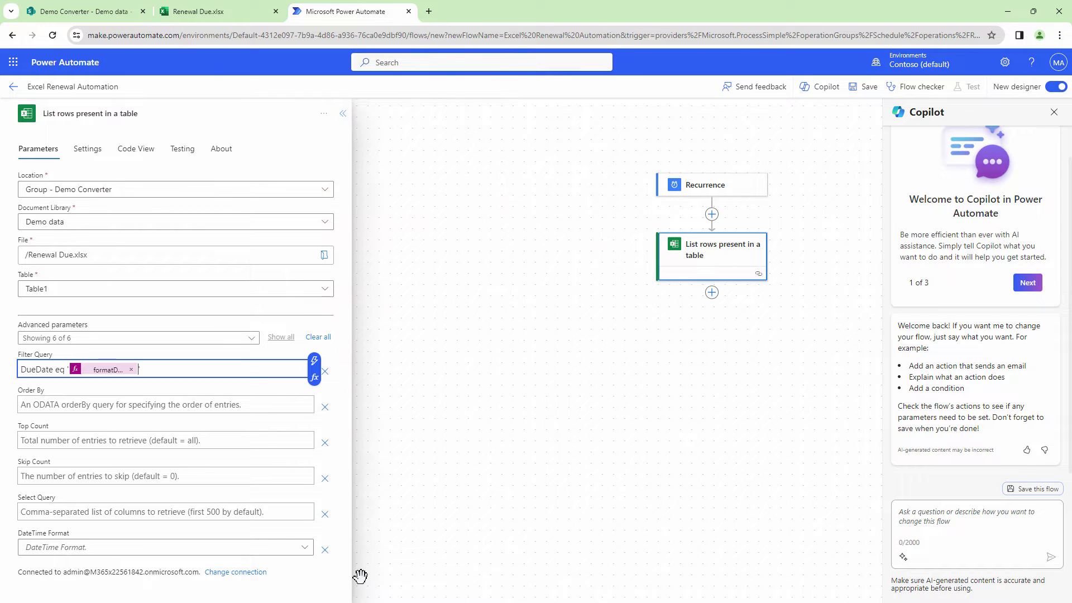
pyautogui.click(563, 407)
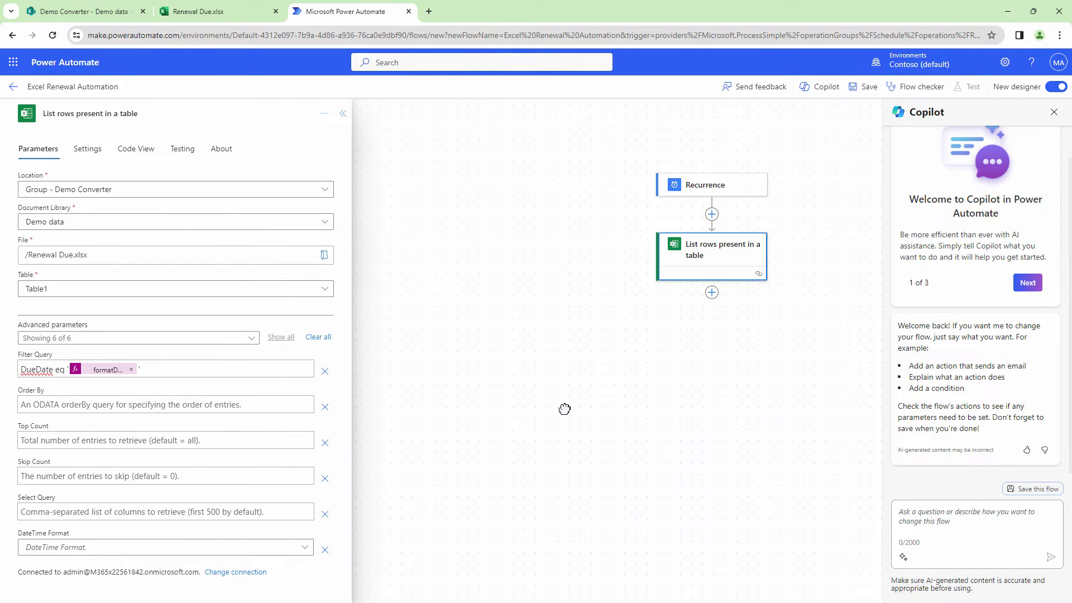
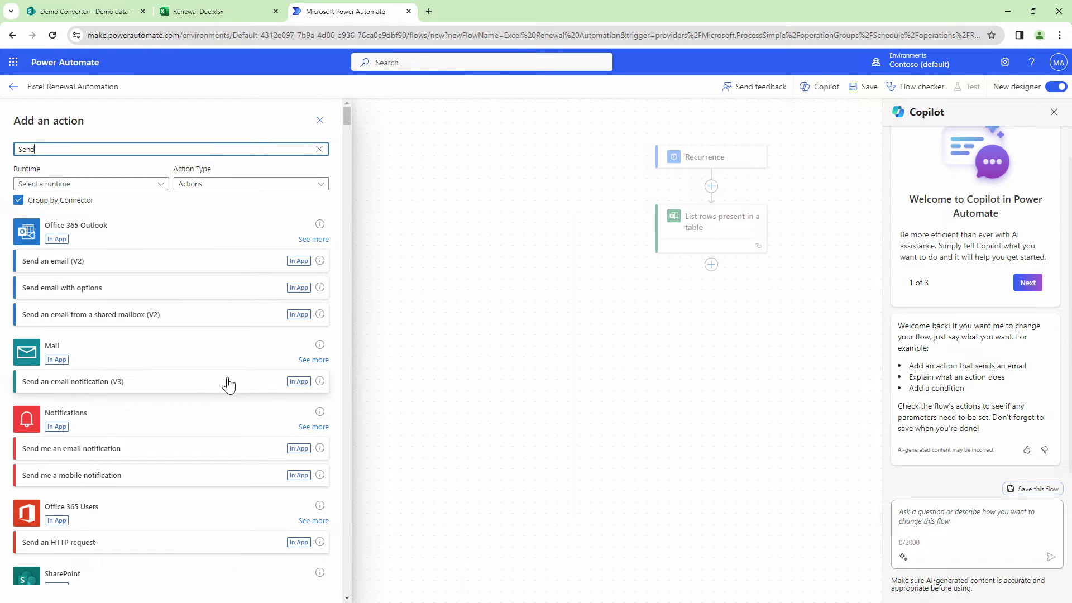
# - Add an Office 365 Outlook Send an email (V2) action and use the table's Email column as a custom value for the recipient
pyautogui.click(165, 262)
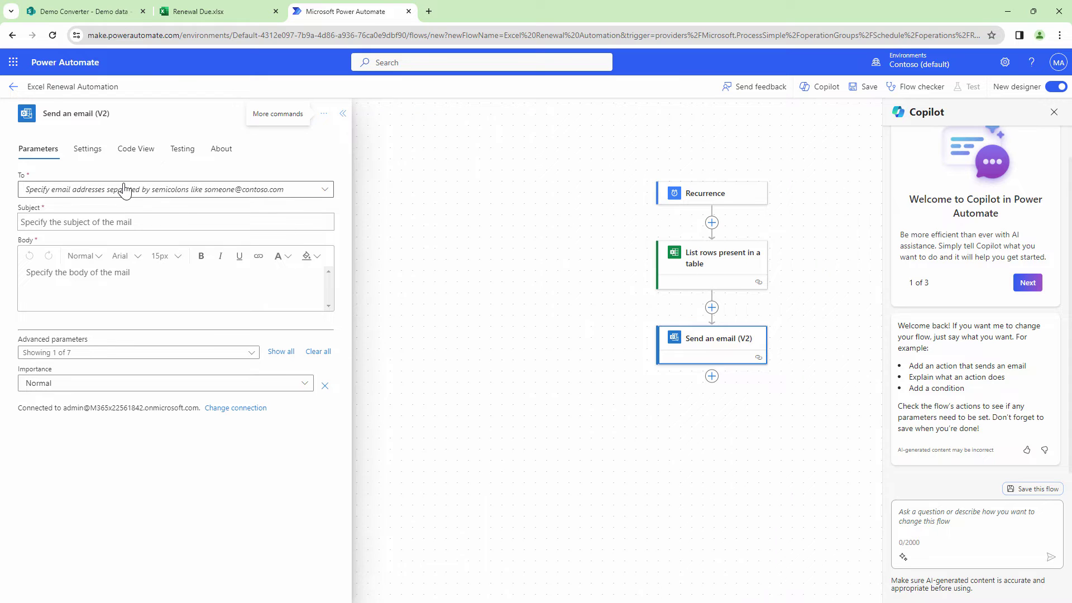
pyautogui.click(124, 193)
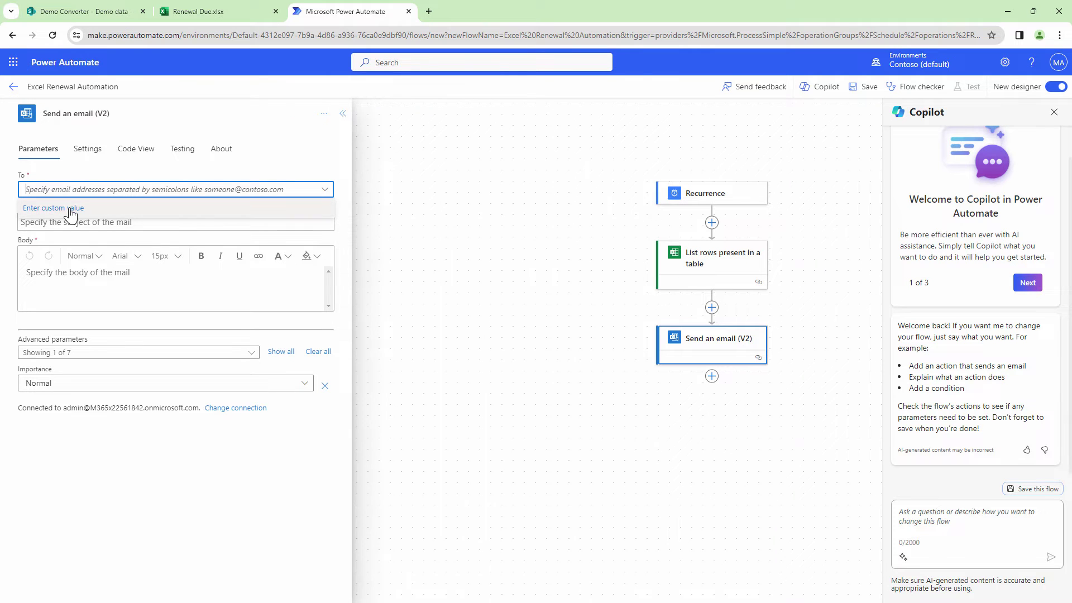
pyautogui.click(70, 209)
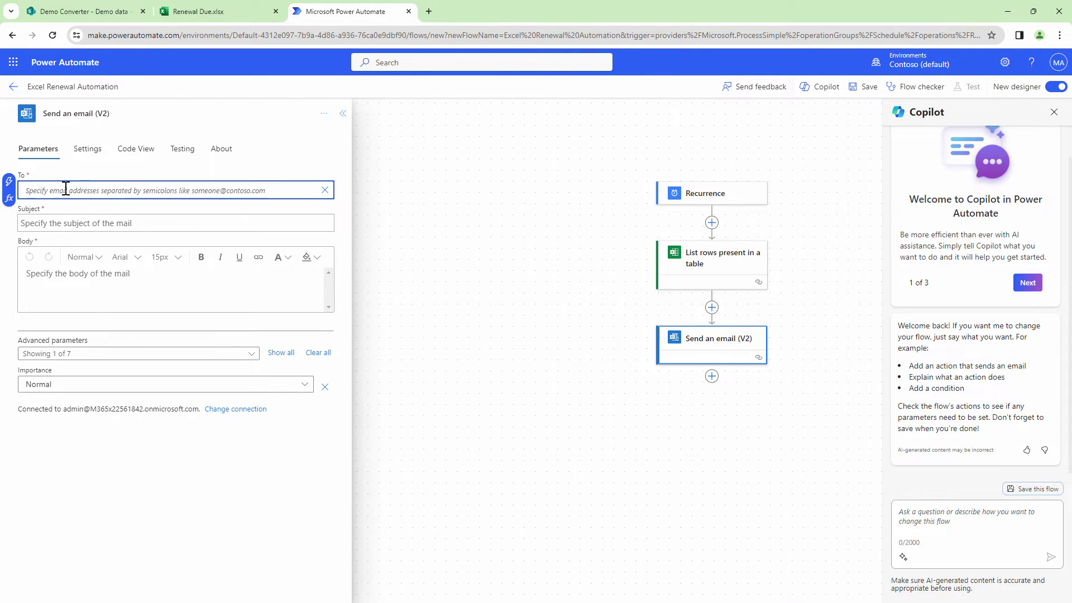
pyautogui.click(9, 198)
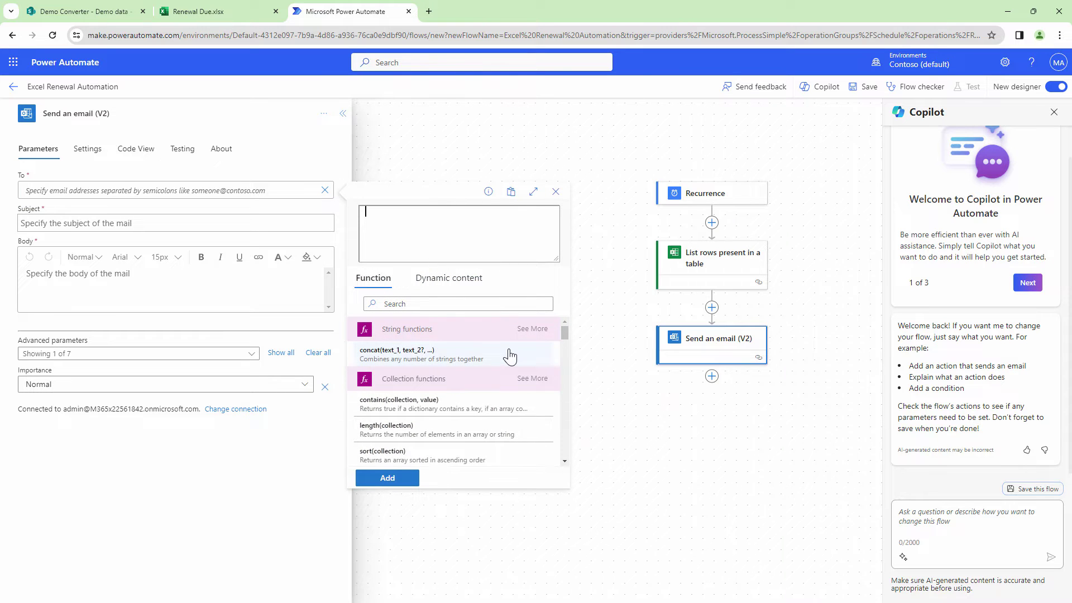
pyautogui.scroll(-5, 507, 352)
pyautogui.scroll(5, 503, 346)
pyautogui.click(480, 280)
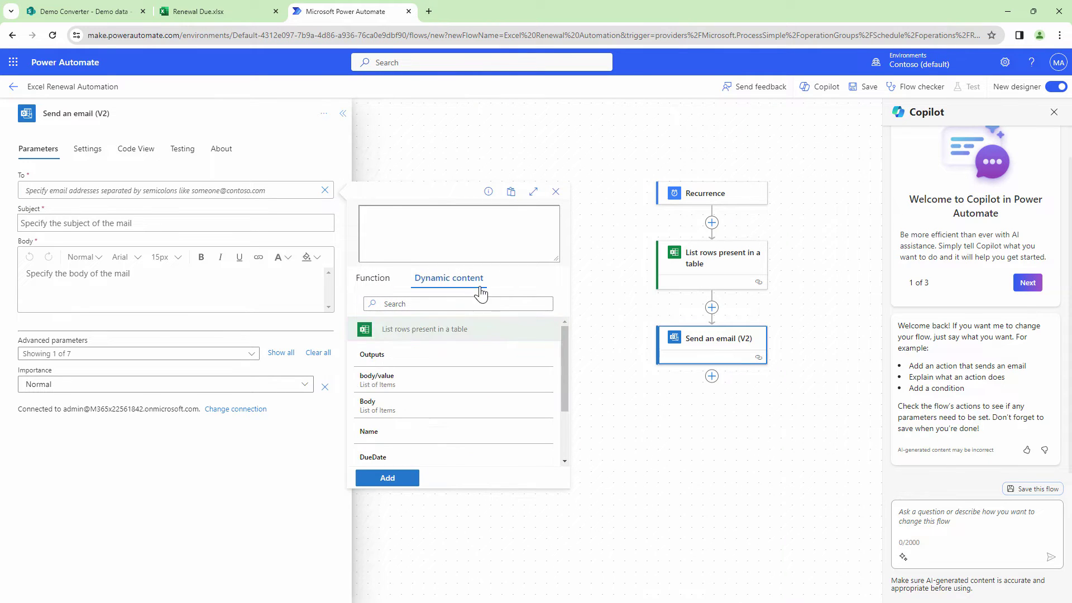
pyautogui.scroll(-2, 502, 364)
pyautogui.click(441, 427)
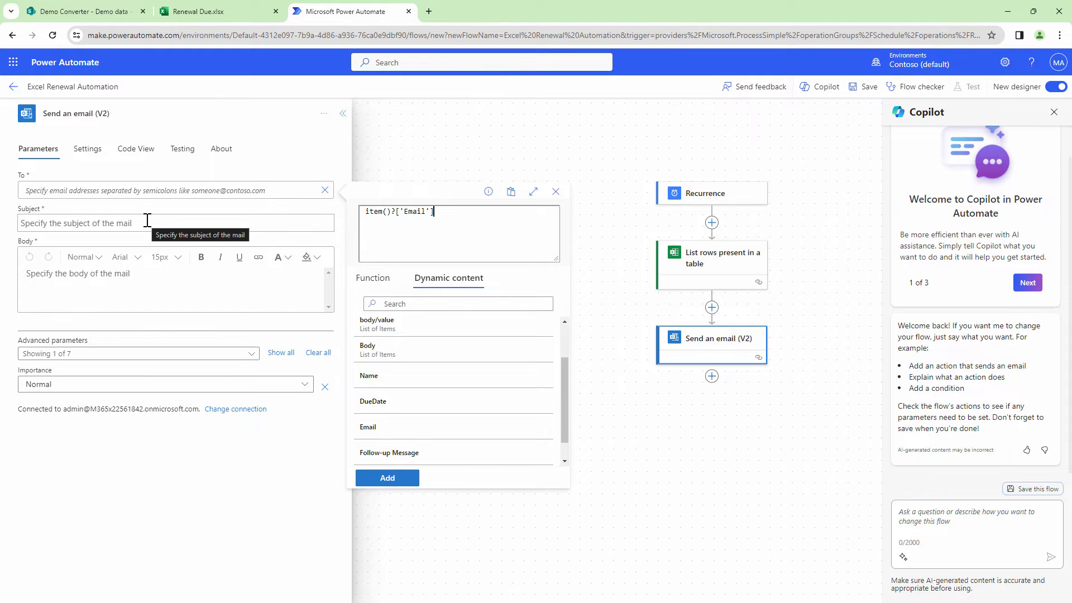
pyautogui.click(397, 478)
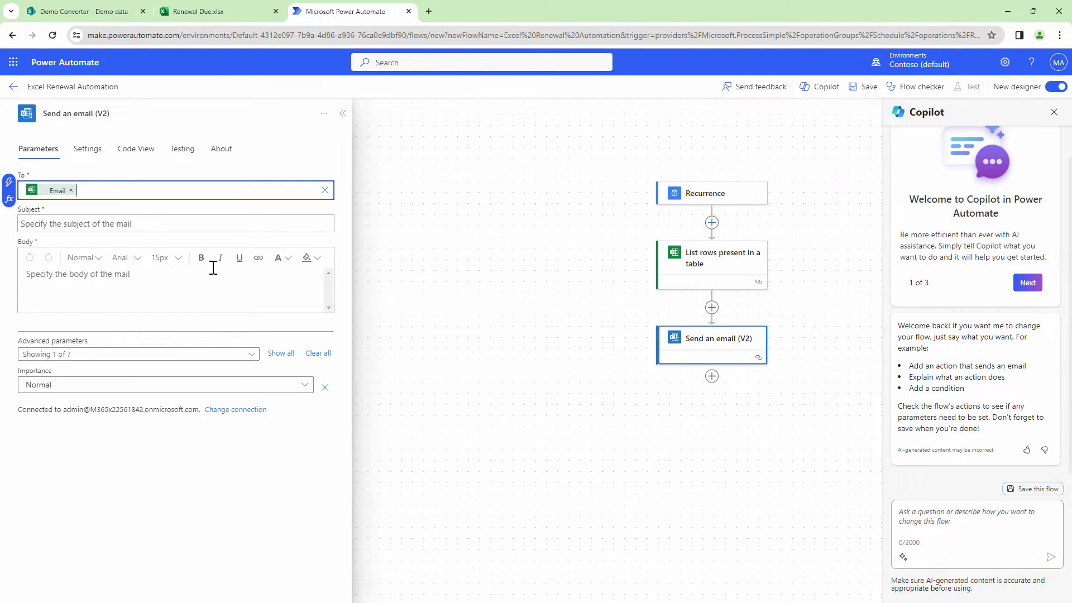
# - Set the email subject to "Please action on Renewal"
pyautogui.click(173, 225)
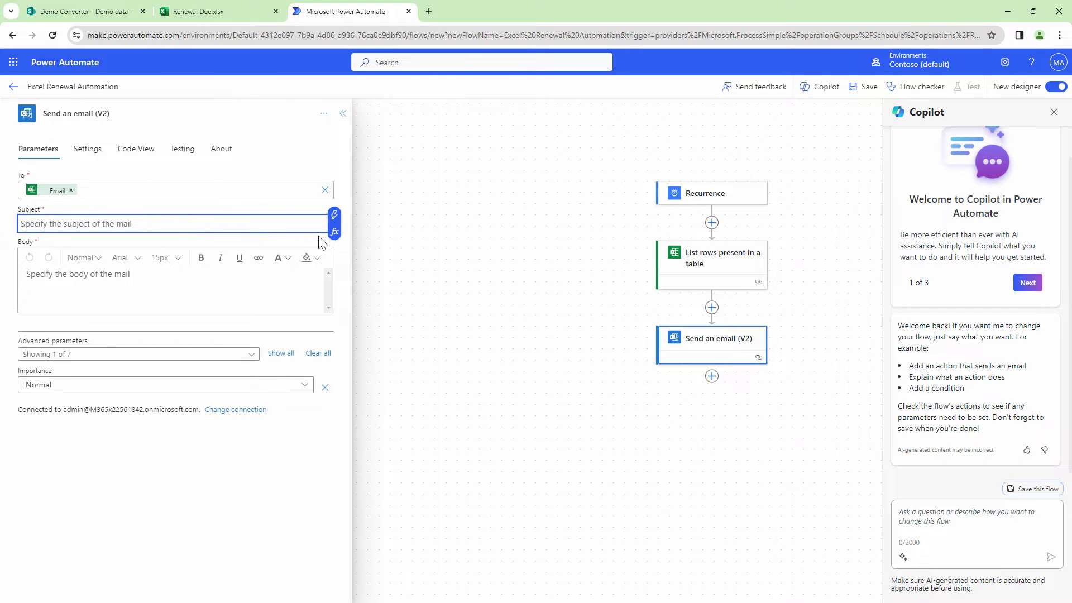
pyautogui.write('Please action on Renewal')
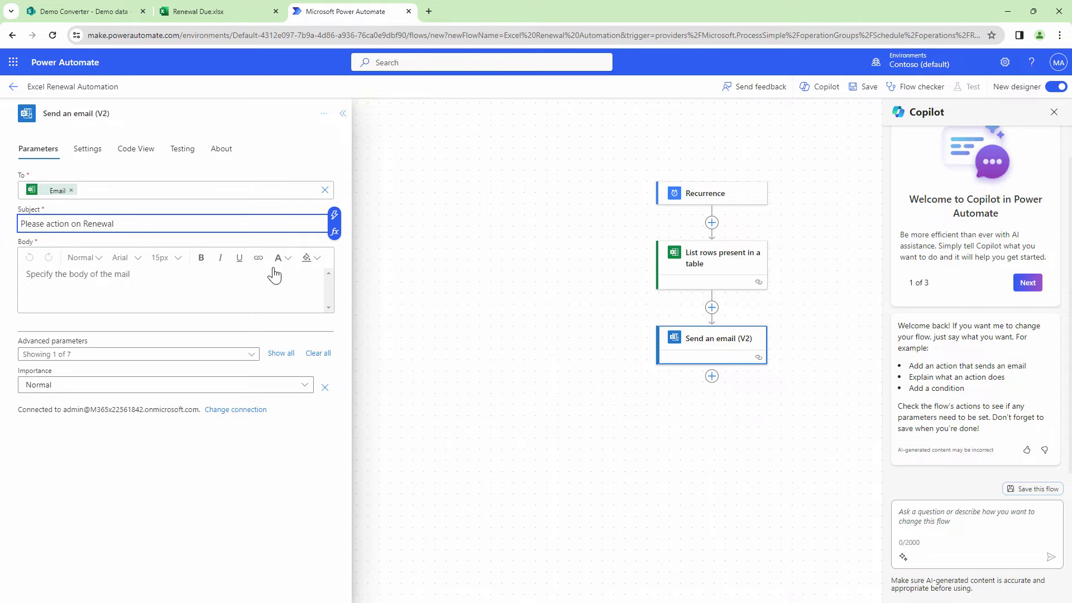
pyautogui.click(258, 286)
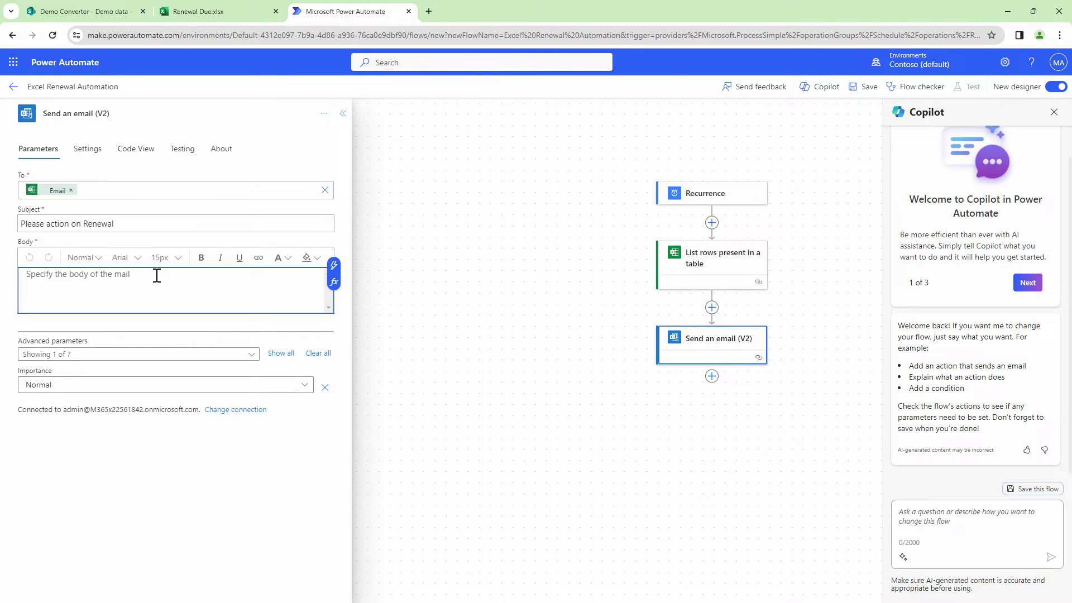
pyautogui.moveTo(146, 224); pyautogui.dragTo(5, 227)
# - Insert the Follow-up Message column from the table rows as dynamic content in the email body
pyautogui.click(104, 290)
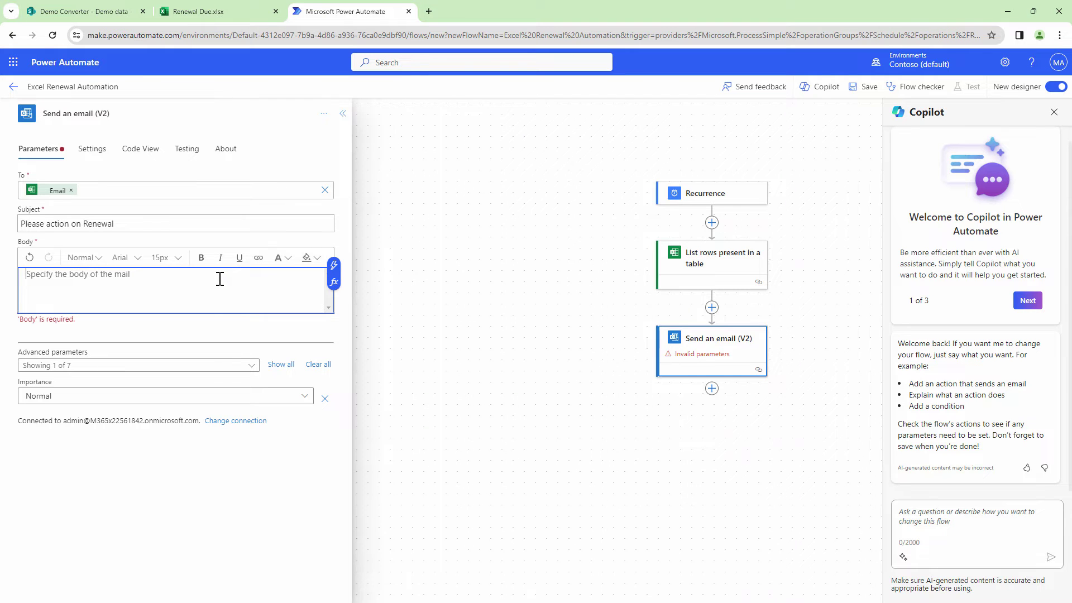
pyautogui.click(334, 274)
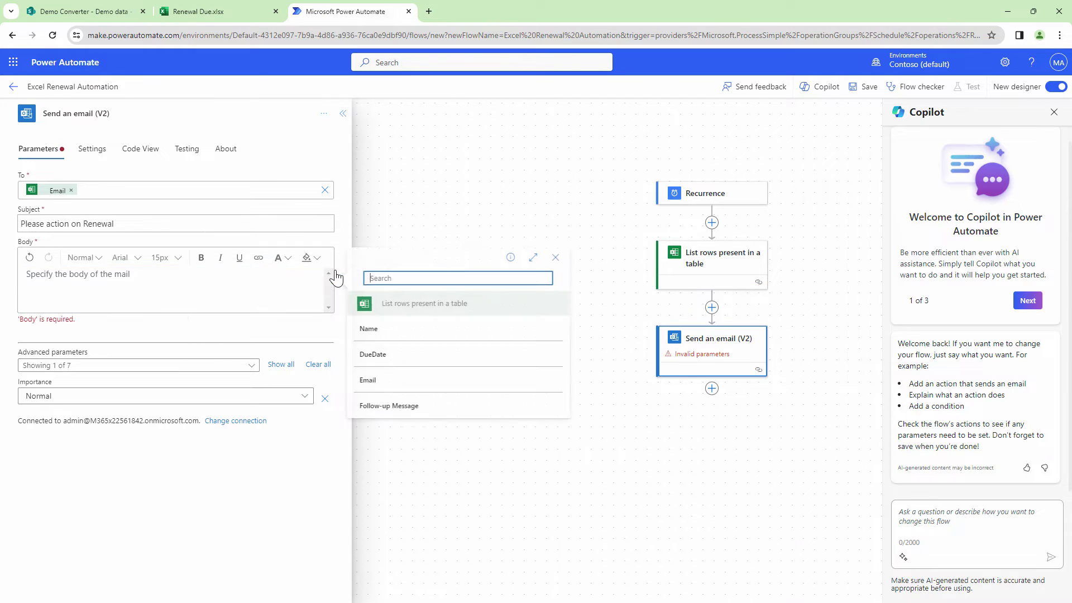
pyautogui.click(436, 404)
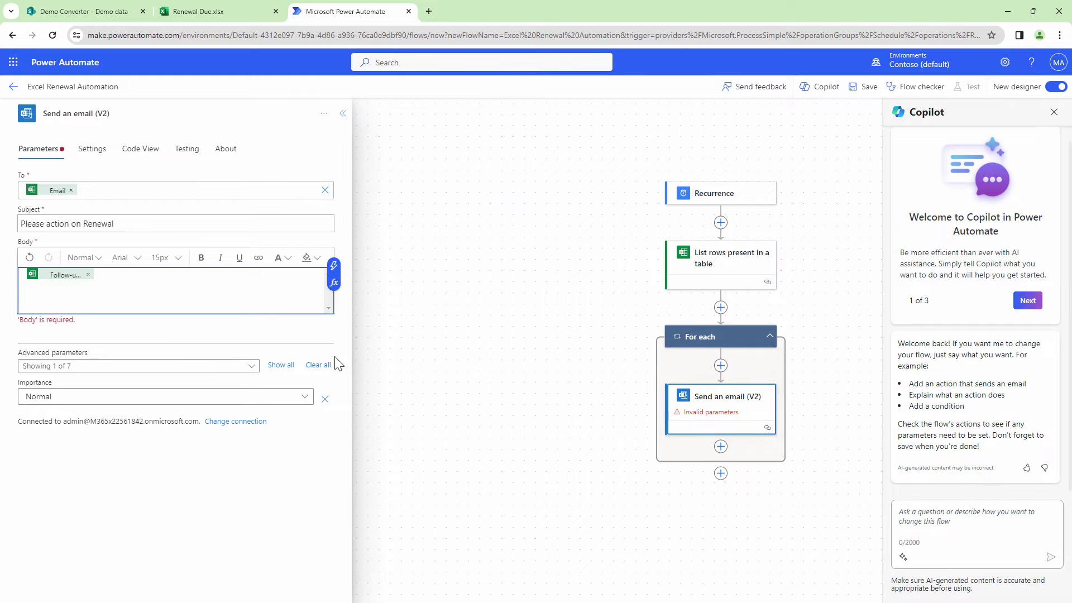
pyautogui.click(109, 269)
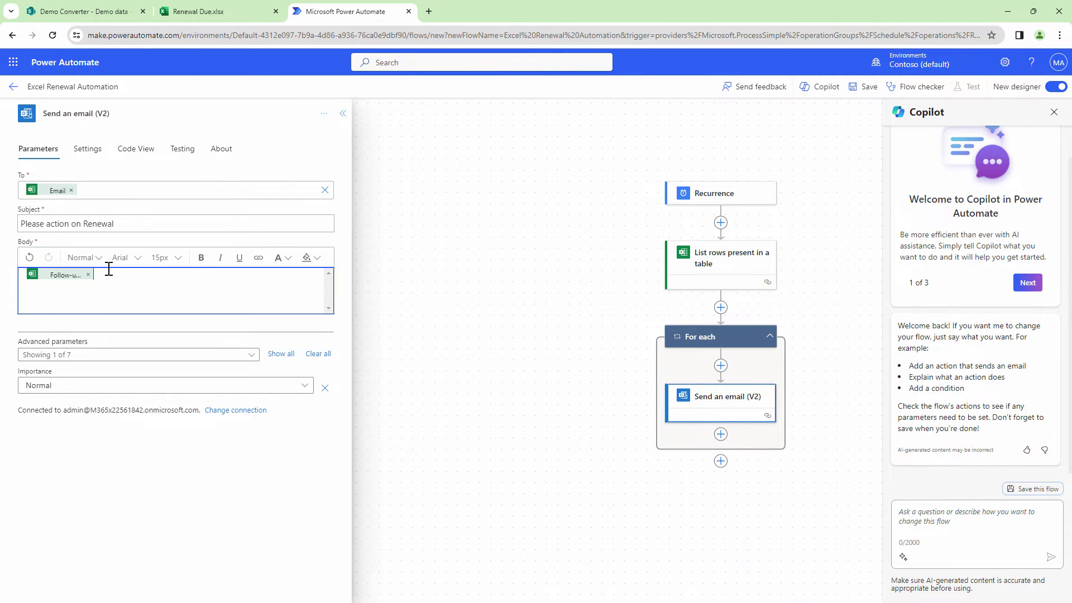
# - Add the greeting "Hello," above the Follow-up Message and the closing "Regards," below it, separated by blank lines
pyautogui.click(25, 276)
pyautogui.write('HE')
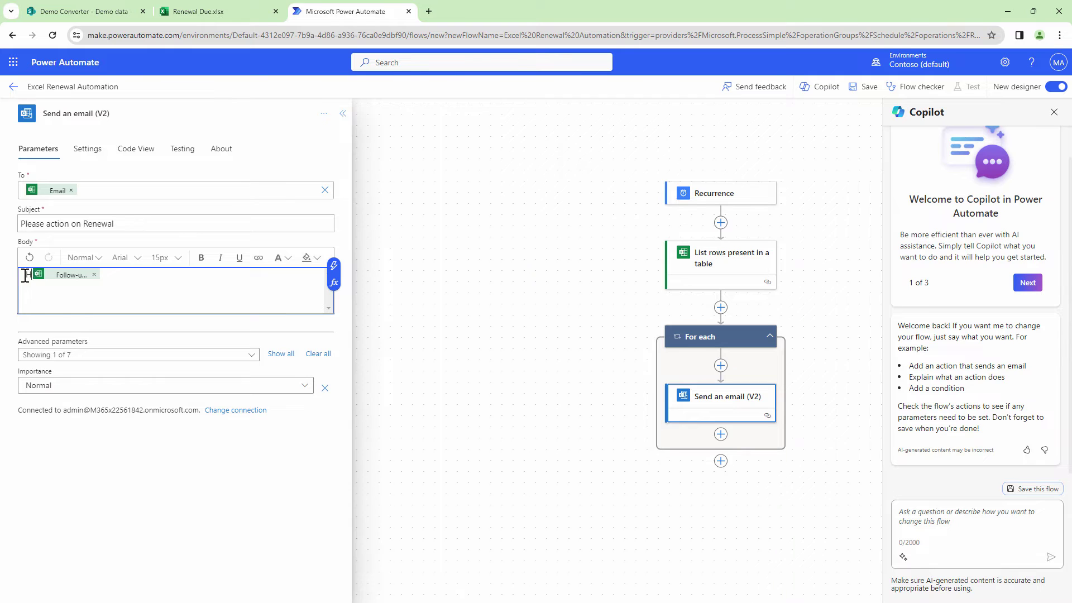
pyautogui.write('llo,')
pyautogui.press('Return')
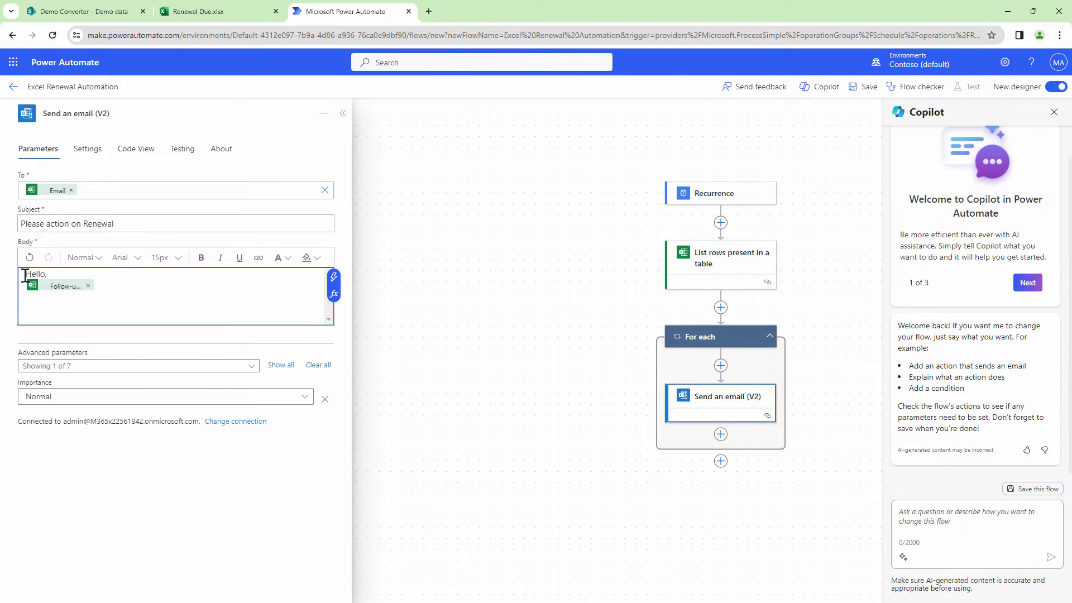
pyautogui.press('Return')
pyautogui.press('Return')
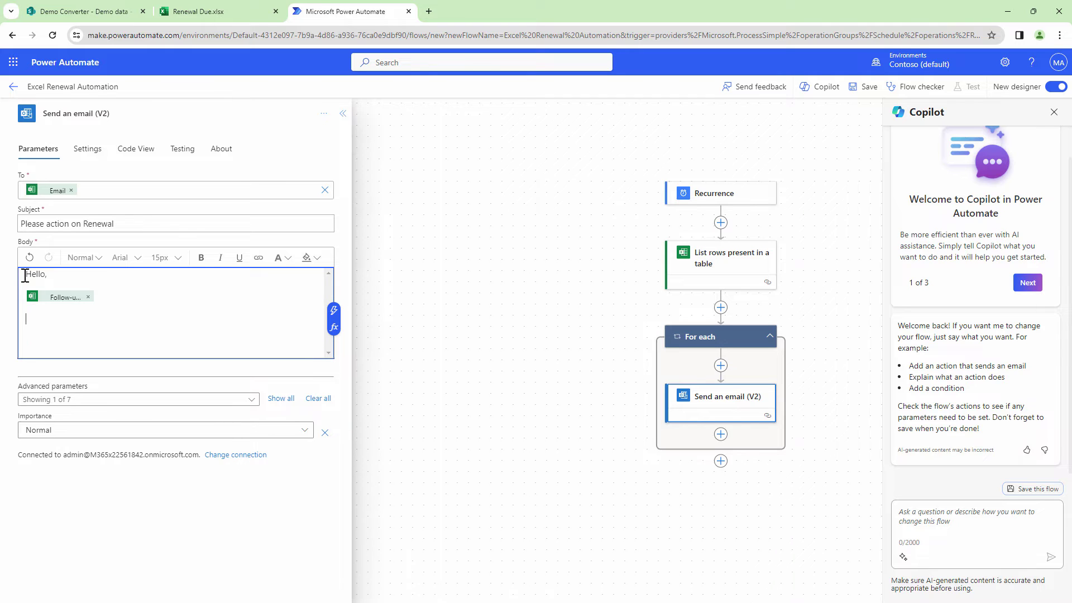
pyautogui.write('Regards,')
pyautogui.press('Return')
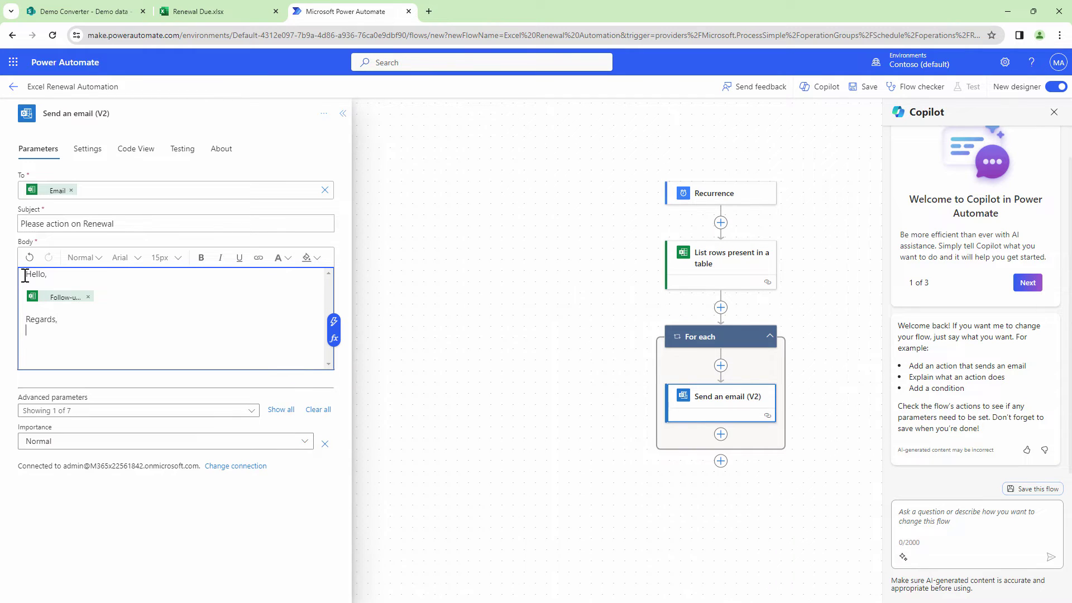
pyautogui.click(491, 278)
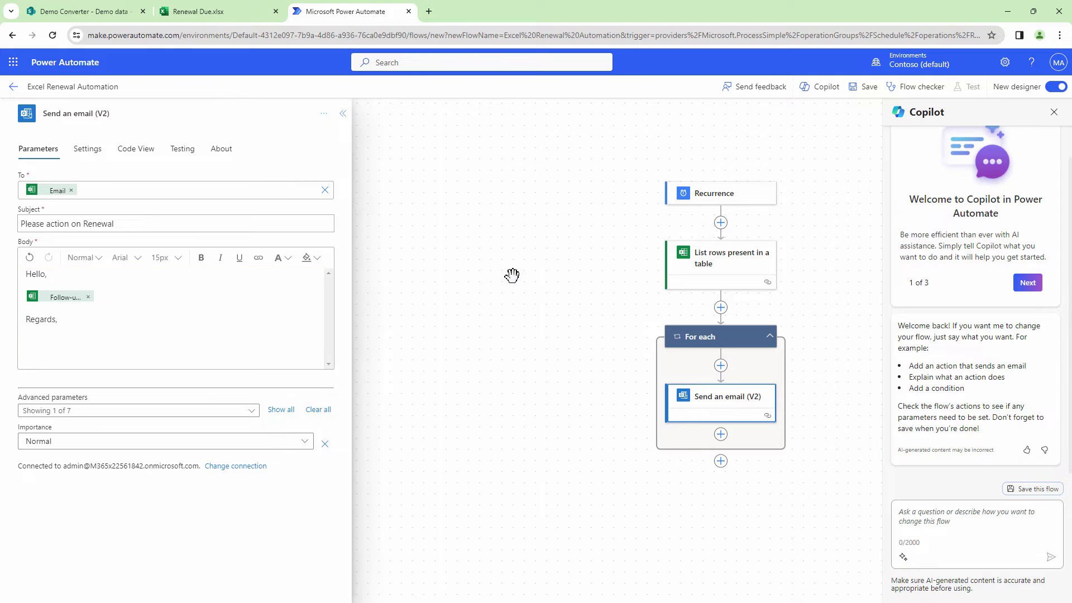
# - Save the flow and run a manual test of it
pyautogui.click(859, 95)
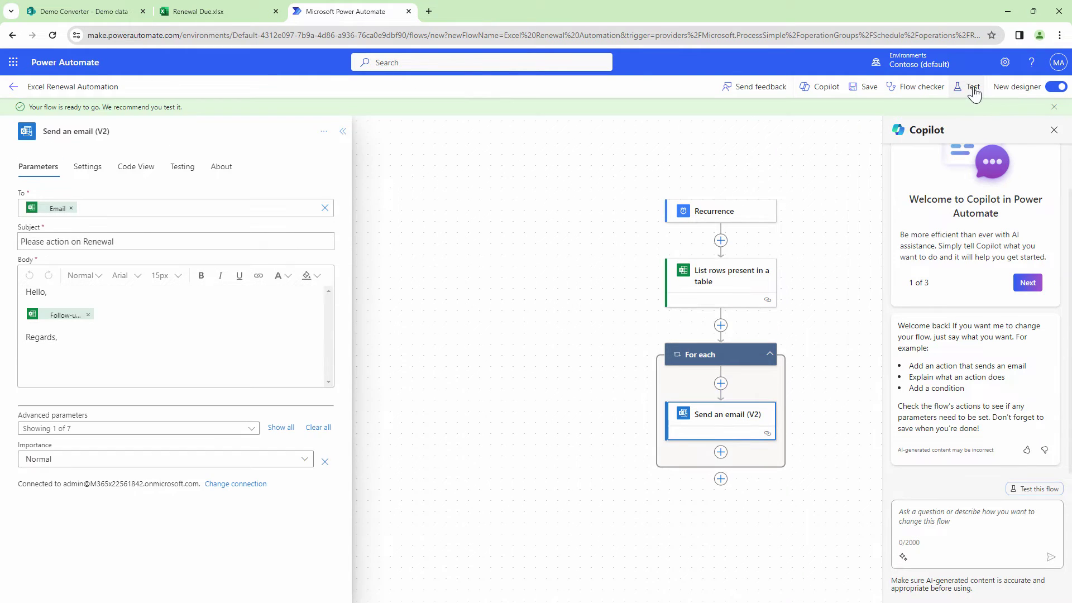
pyautogui.click(974, 89)
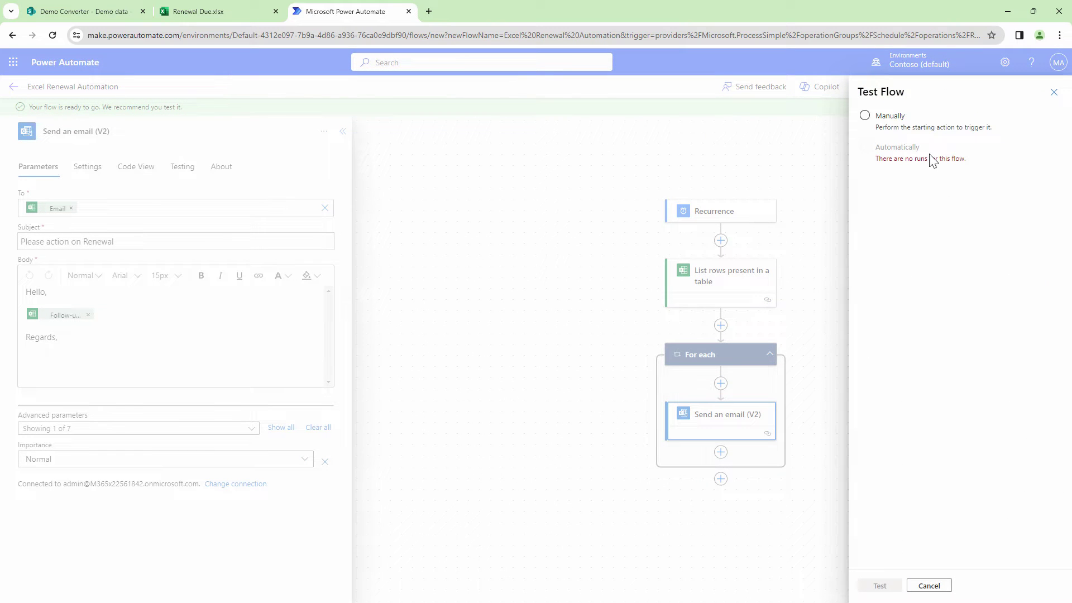
pyautogui.click(896, 117)
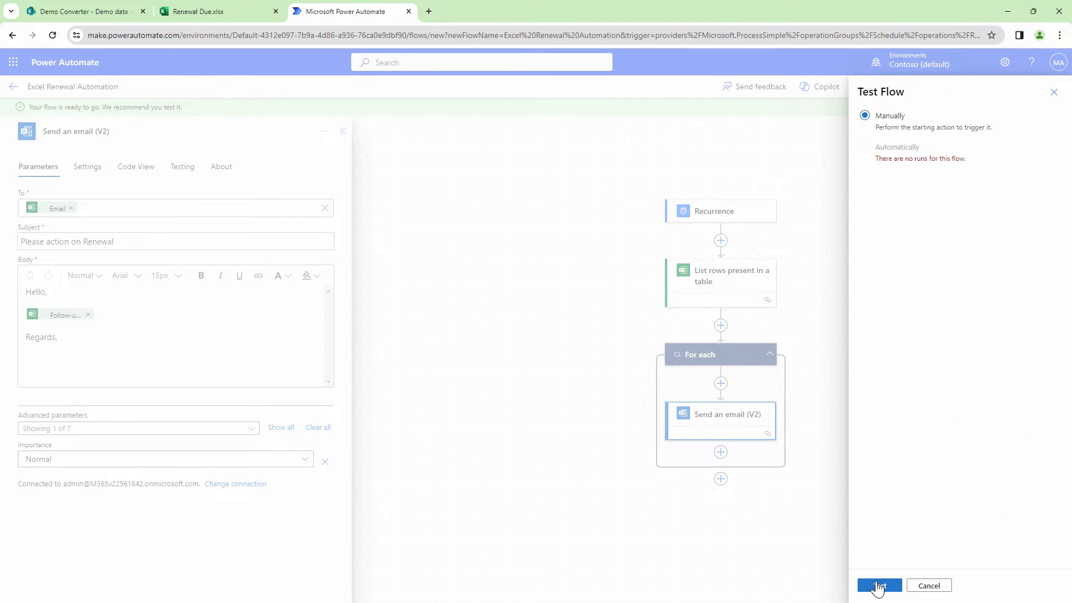
pyautogui.click(879, 586)
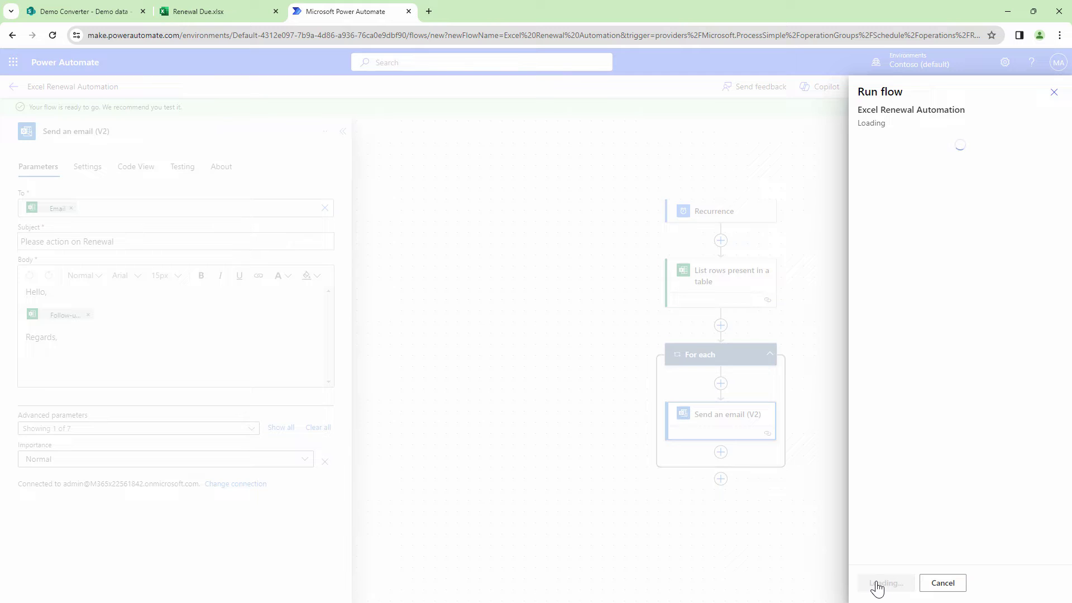
pyautogui.click(877, 586)
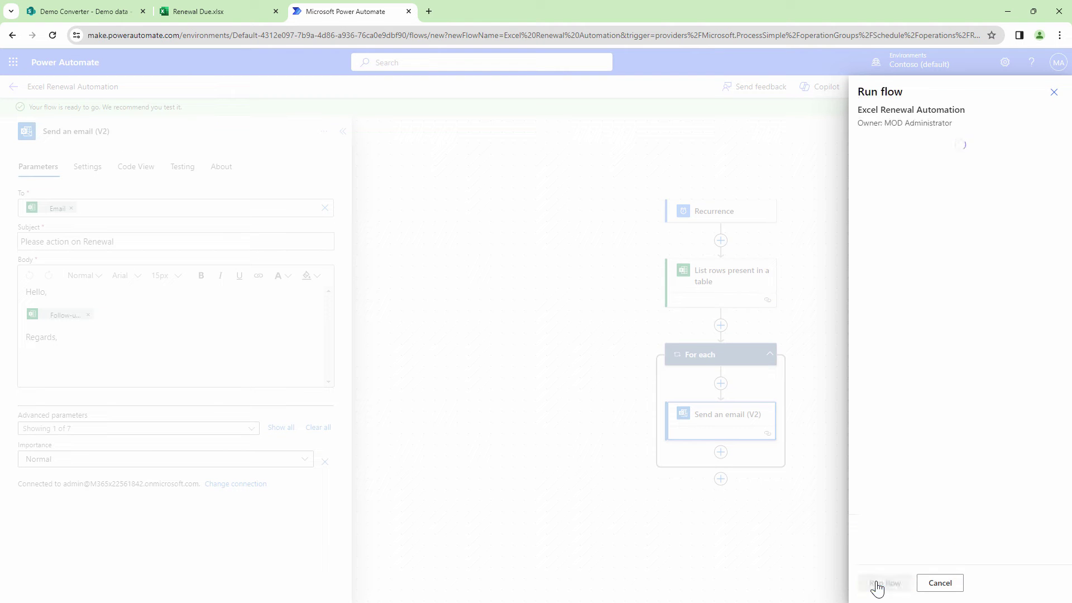
pyautogui.click(879, 584)
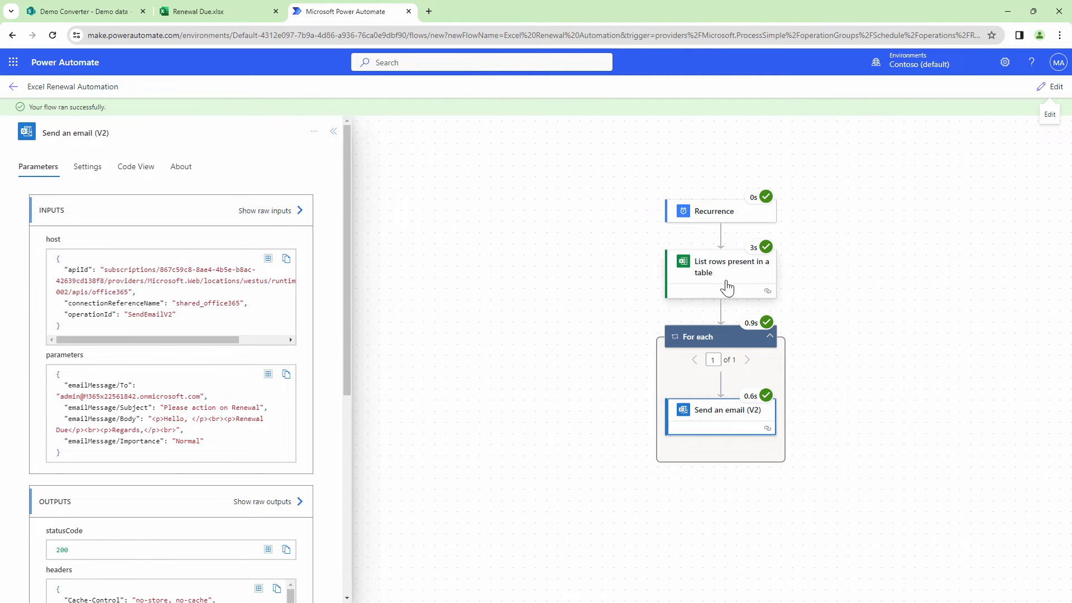
# - Check the due dates and email addresses in the Renewal Due workbook and return to the flow's run details
pyautogui.click(66, 11)
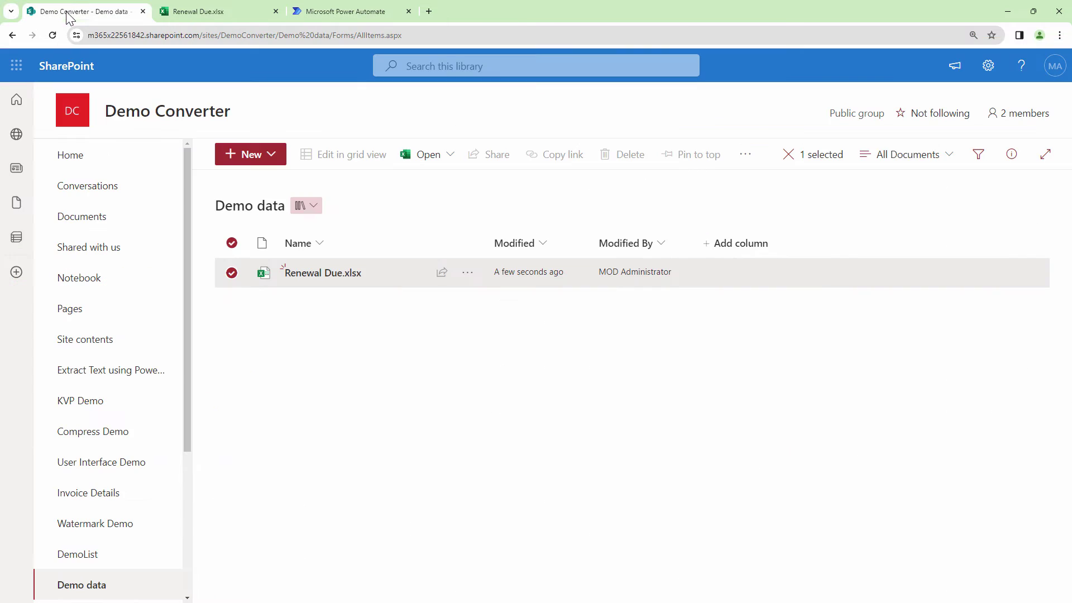
pyautogui.click(195, 12)
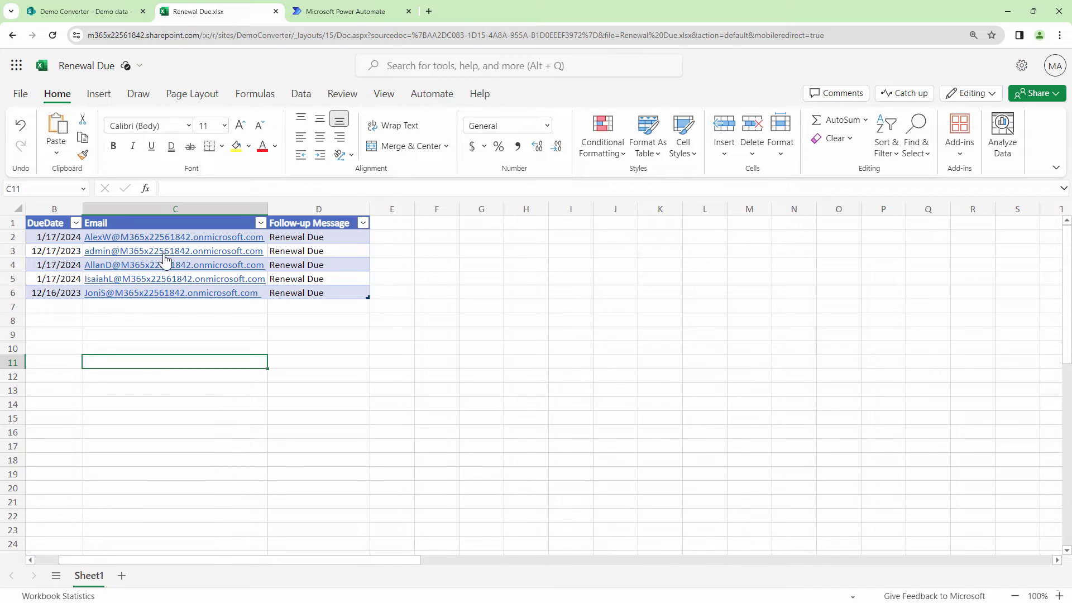
pyautogui.click(371, 13)
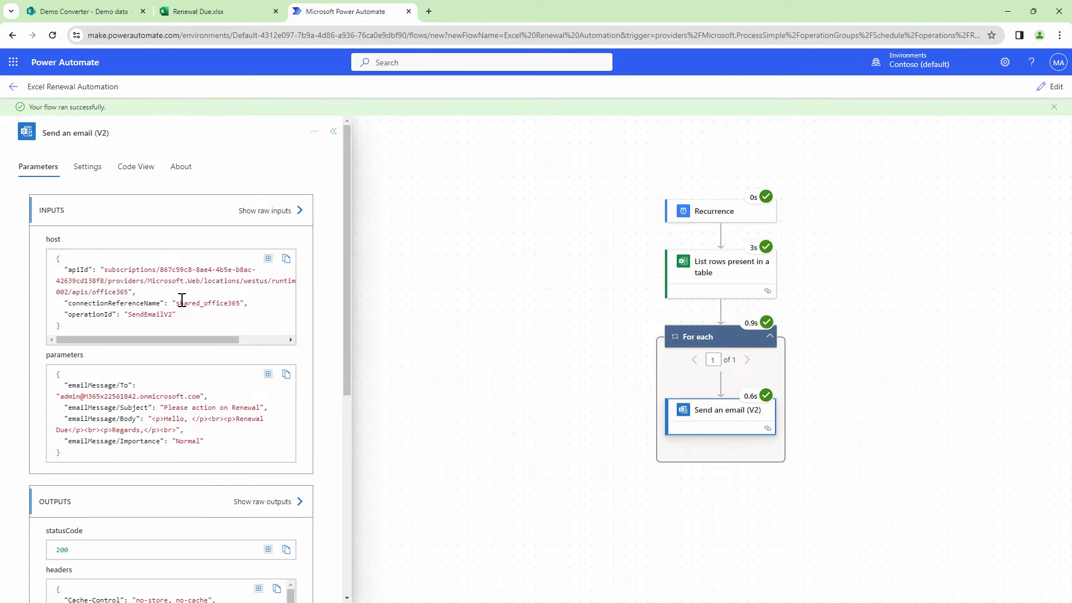
# - Examine the Send an email run's inputs, outputs and properties, including the recipient, subject and body parameters
pyautogui.scroll(-6, 182, 300)
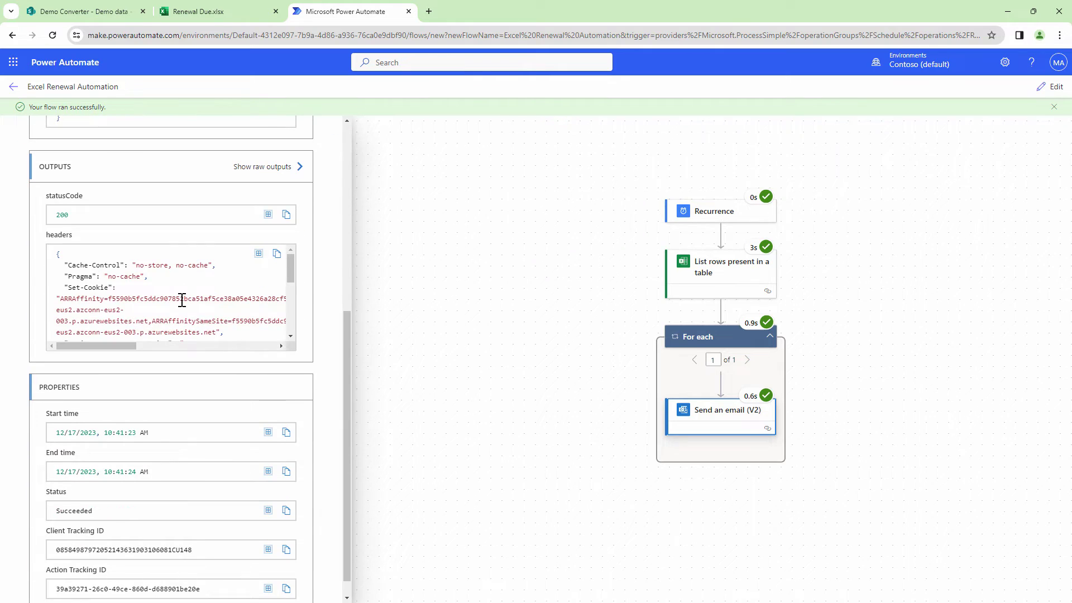
pyautogui.scroll(-5, 182, 299)
pyautogui.scroll(1, 201, 431)
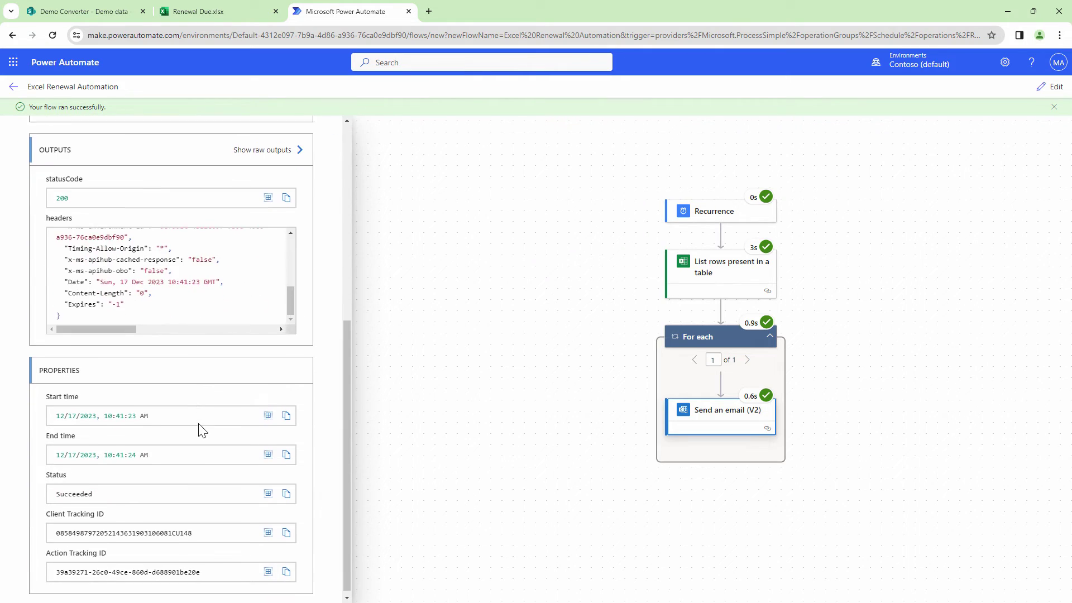
pyautogui.scroll(4, 202, 432)
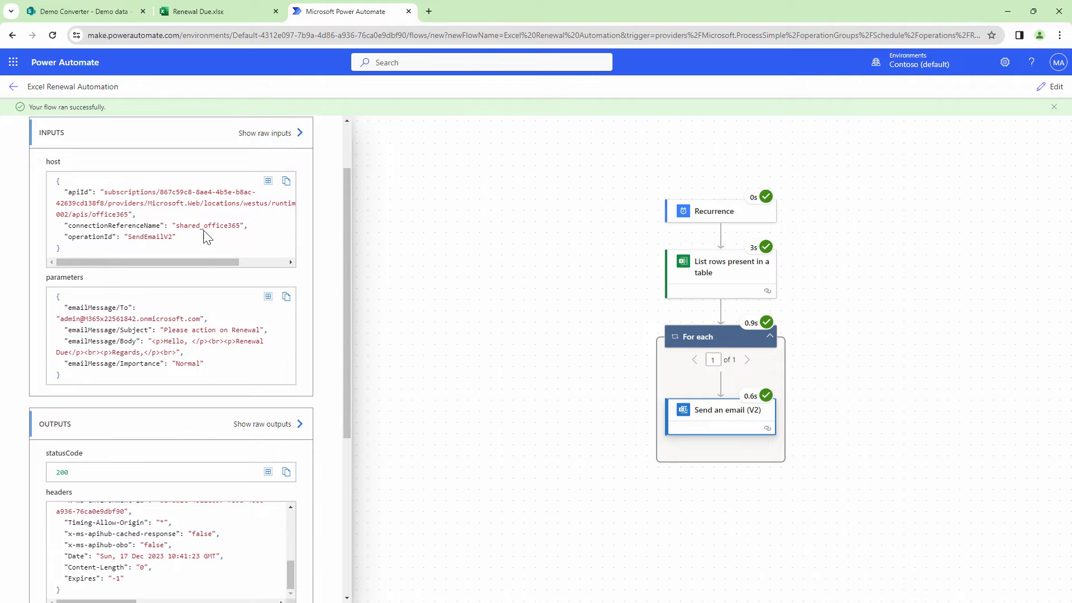
pyautogui.scroll(2, 206, 235)
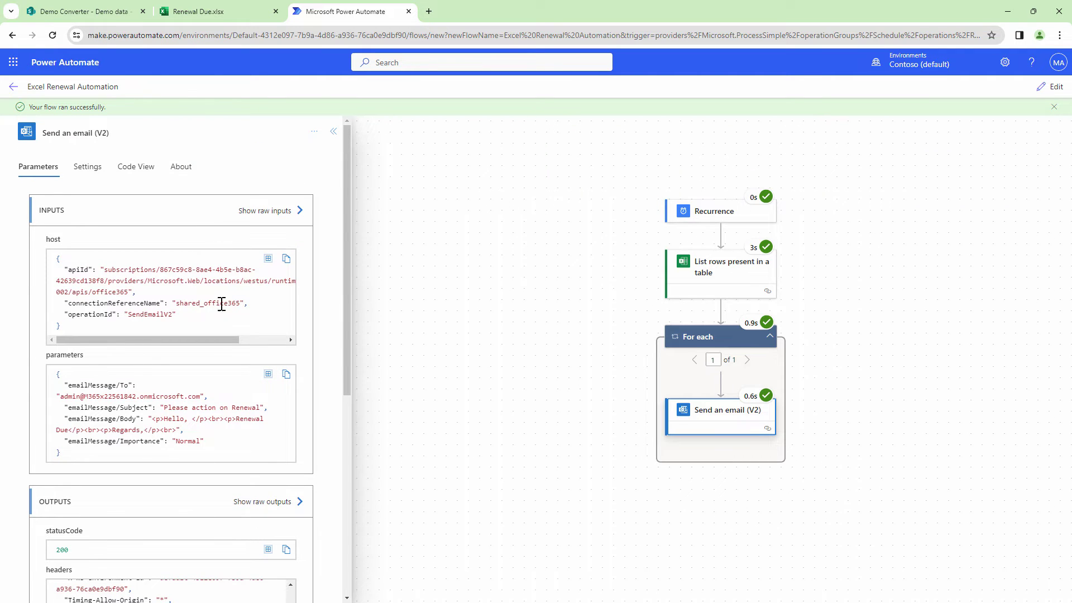
pyautogui.scroll(-1, 206, 305)
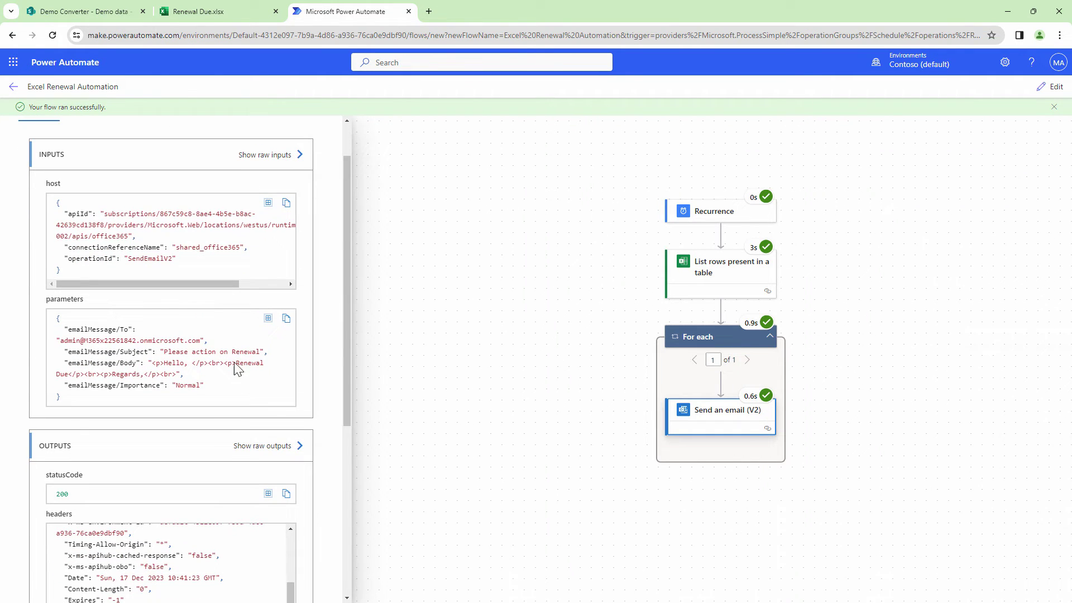
pyautogui.moveTo(211, 342); pyautogui.dragTo(56, 341)
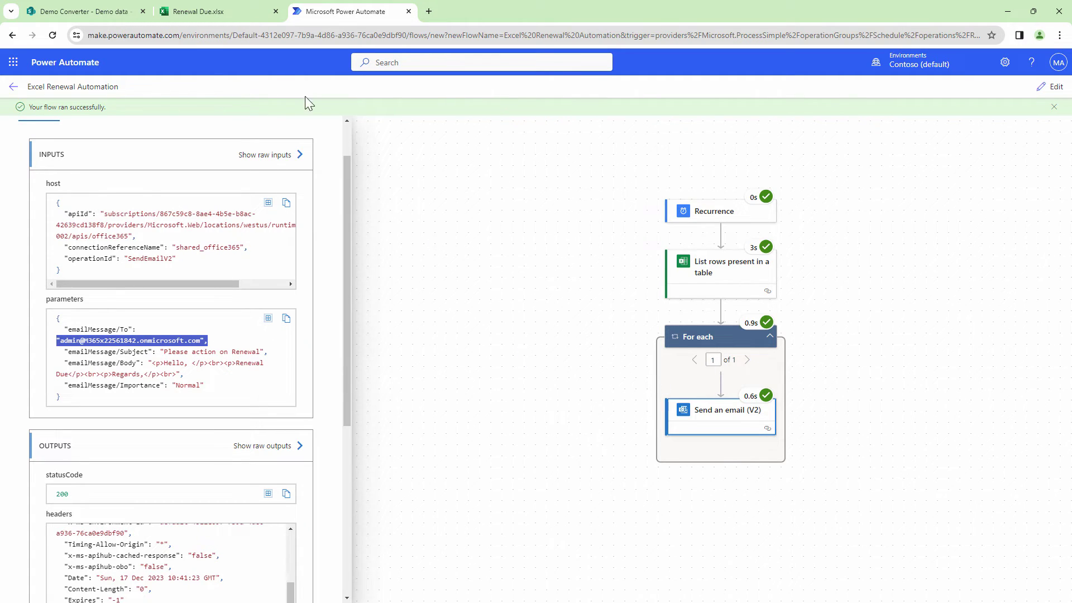
# - Switch to Outlook and open the "Please action on Renewal" email in the inbox
pyautogui.click(13, 62)
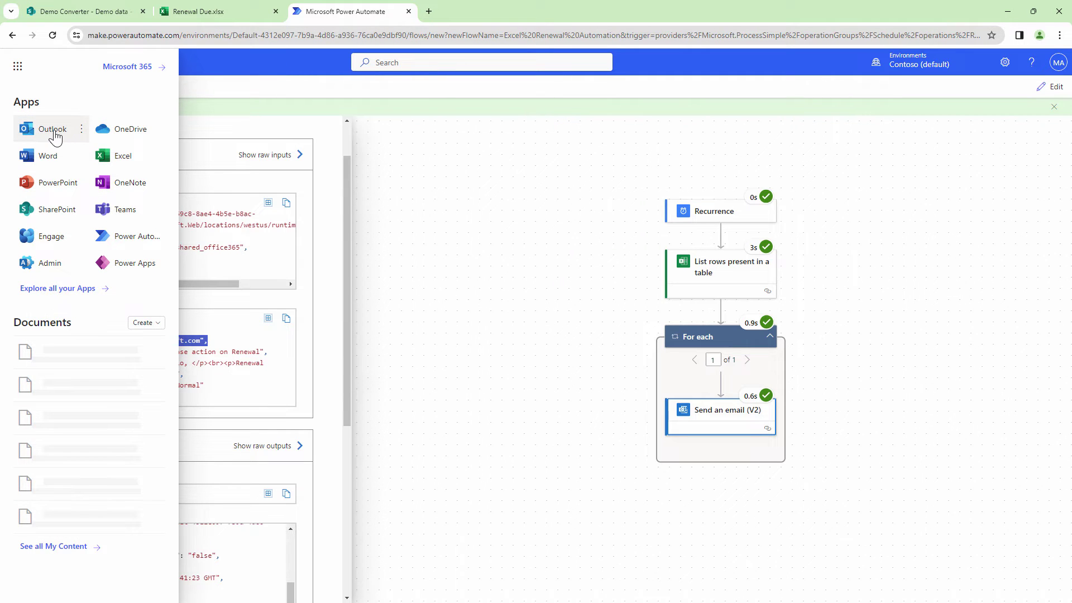
pyautogui.click(54, 135)
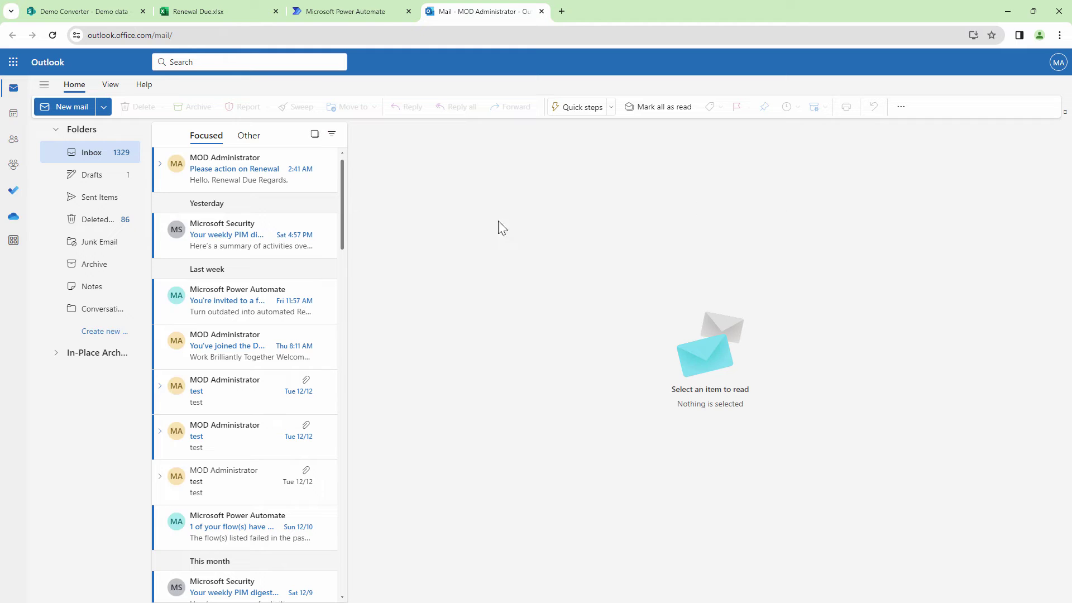
pyautogui.click(263, 177)
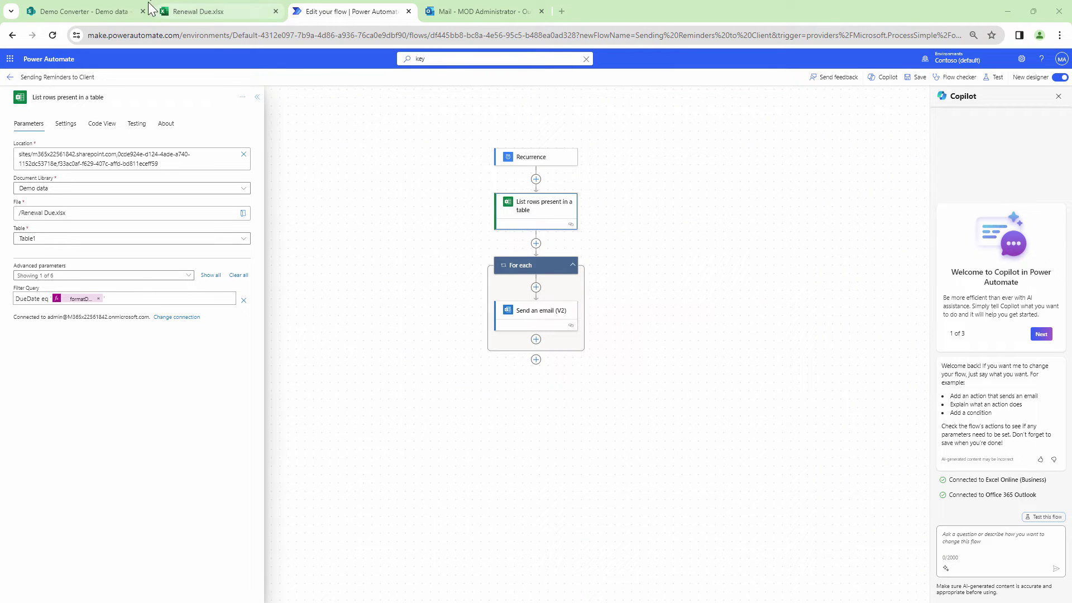
# - Check the DueDate cells in rows 2, 4 and 5 of the Renewal Due workbook and return to the flow editor
pyautogui.click(226, 3)
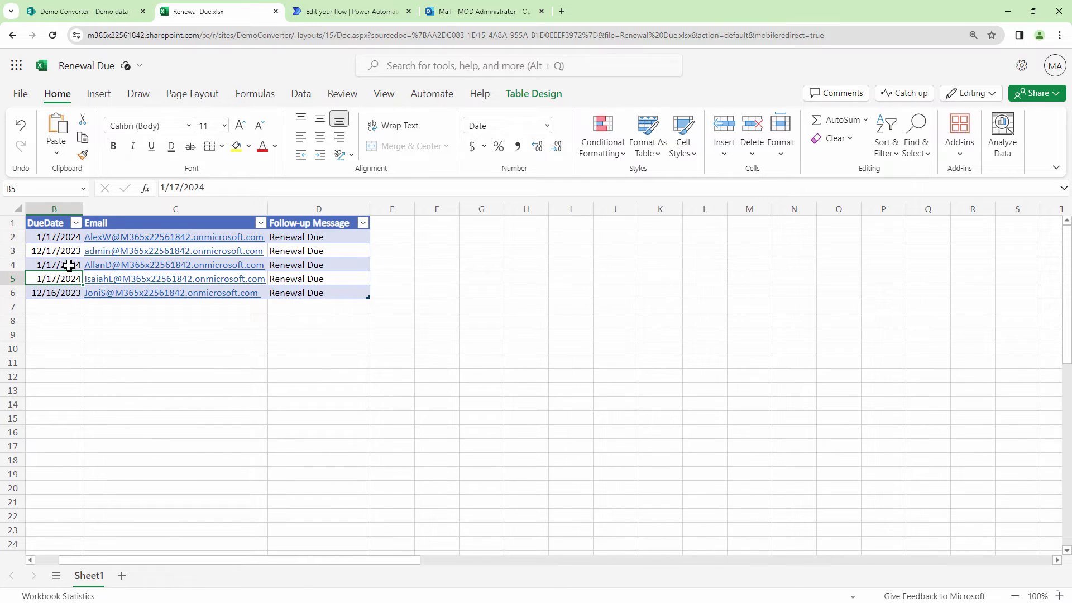
pyautogui.click(70, 241)
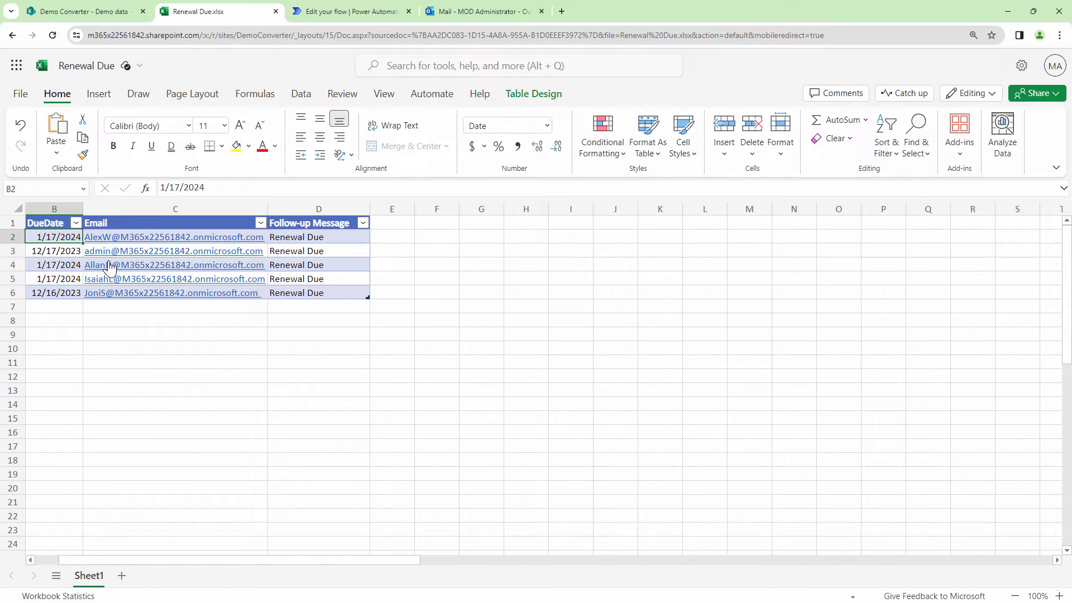
pyautogui.click(74, 266)
pyautogui.click(73, 278)
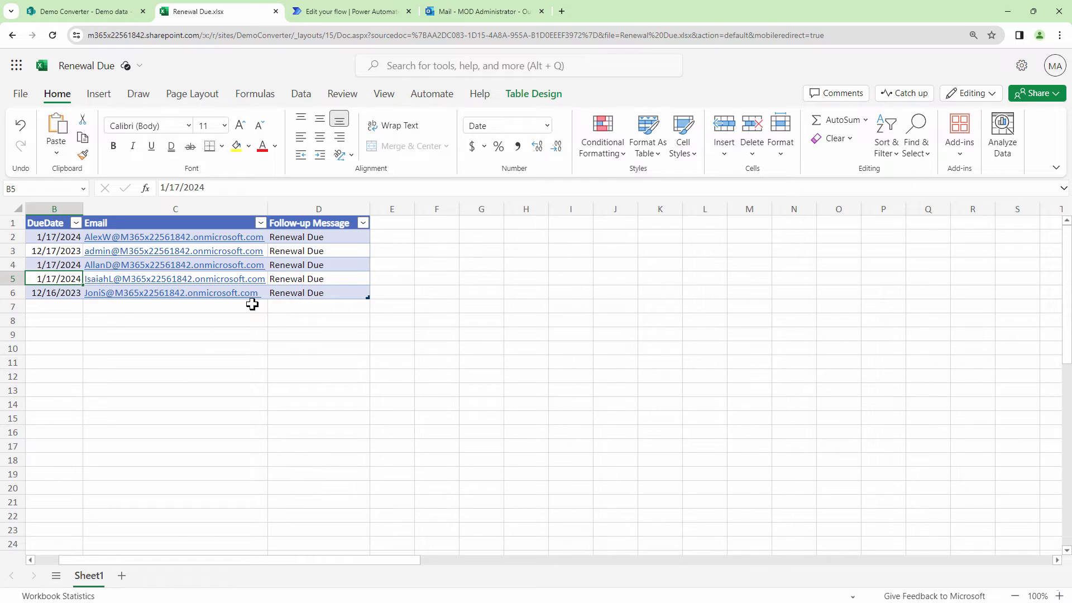
pyautogui.click(391, 14)
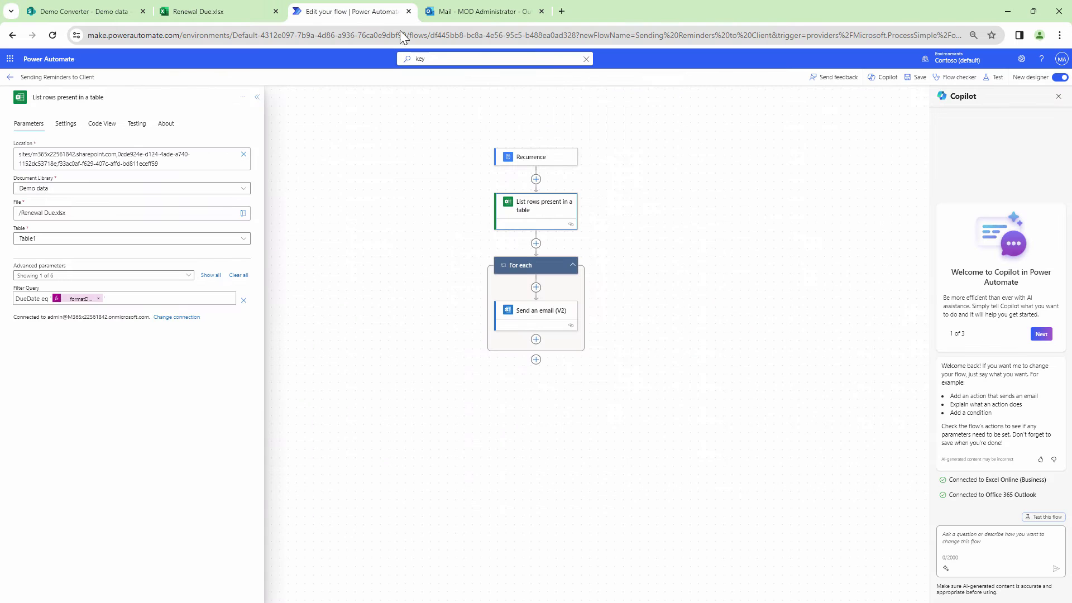
# - Try the gt operator instead of eq in the DueDate Filter Query of List rows present in a table and test the flow
pyautogui.click(50, 302)
pyautogui.press('BackSpace')
pyautogui.press('BackSpace')
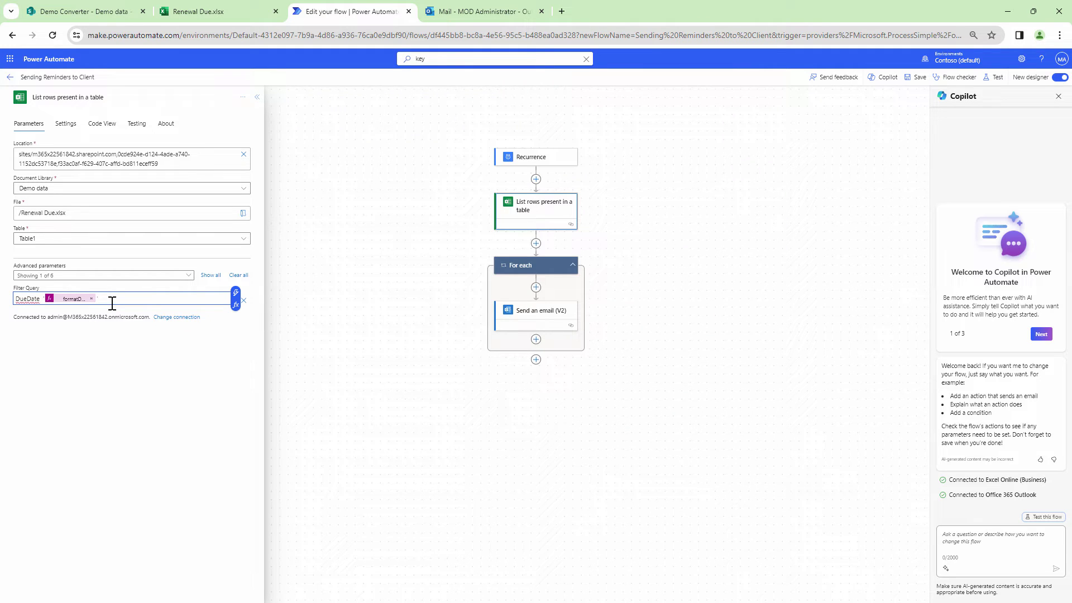
pyautogui.write('gt')
pyautogui.click(986, 80)
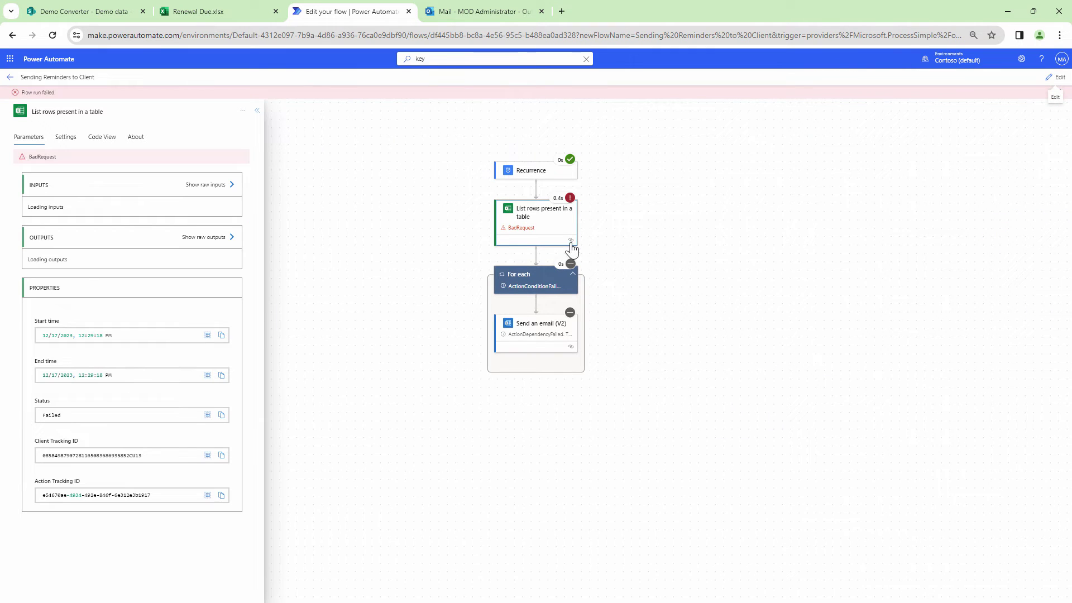
# - Examine the failed List rows run's filter parameter and the error message in its output body
pyautogui.scroll(-2, 218, 384)
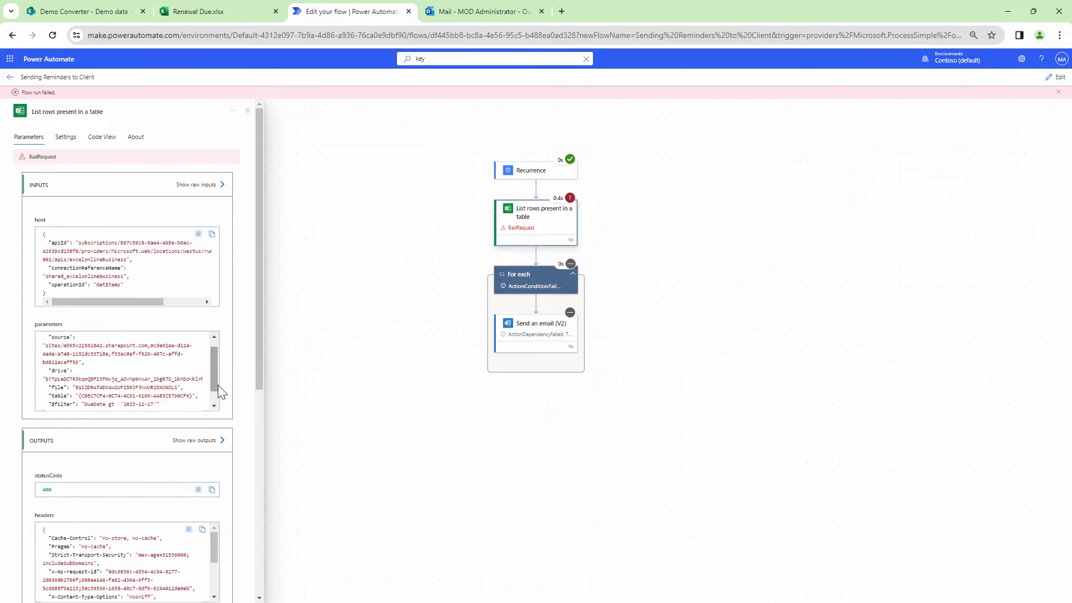
pyautogui.scroll(-3, 258, 364)
pyautogui.scroll(-2, 286, 494)
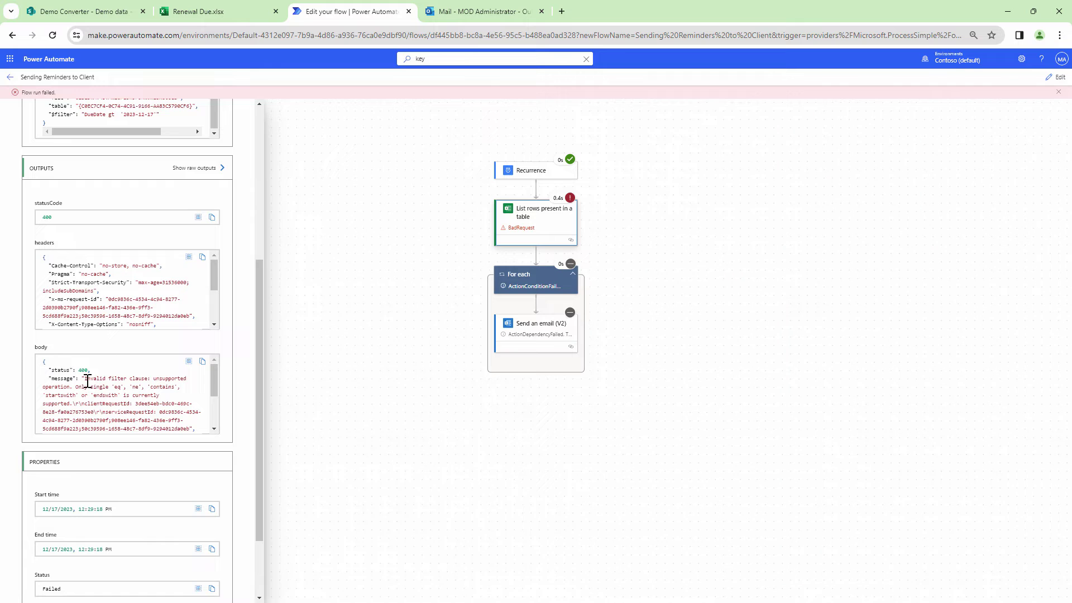
pyautogui.moveTo(85, 379); pyautogui.dragTo(197, 390)
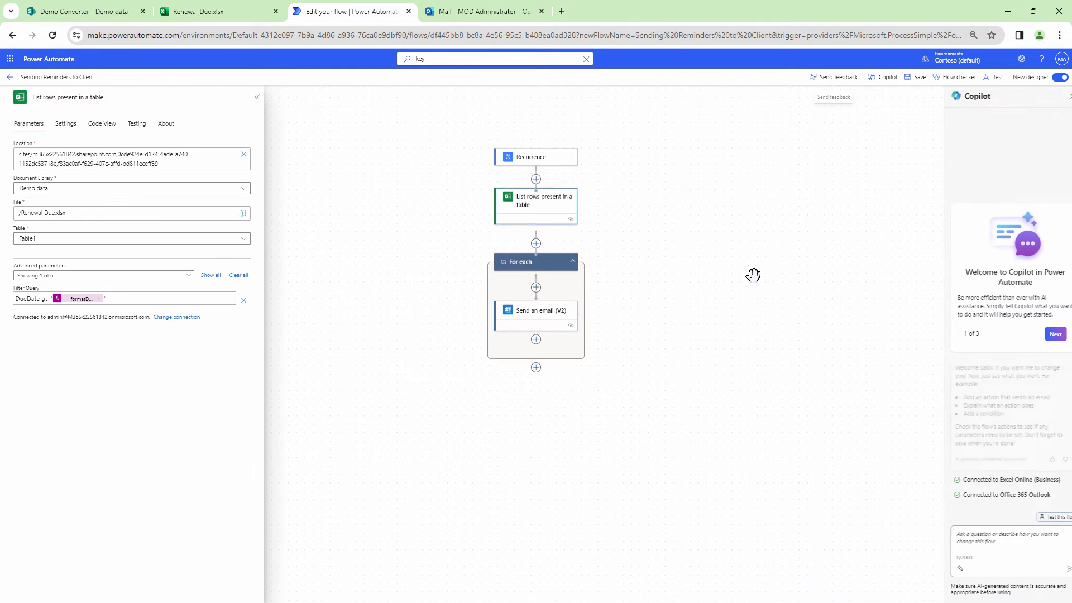
# - Remove the Filter Query from List rows present in a table and set its DateTime Format to ISO 8601
pyautogui.click(244, 300)
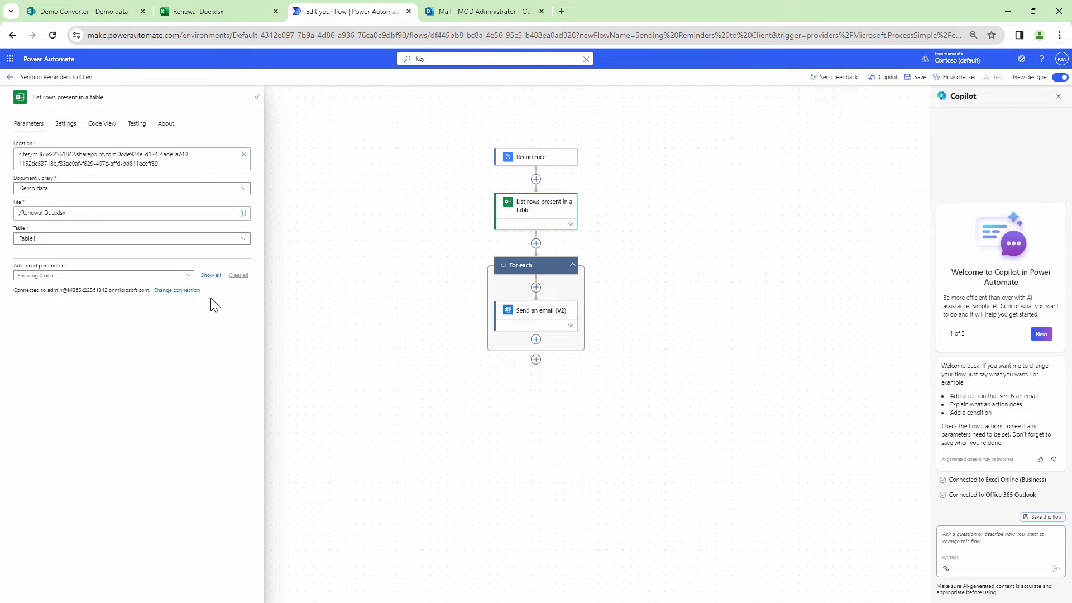
pyautogui.click(210, 276)
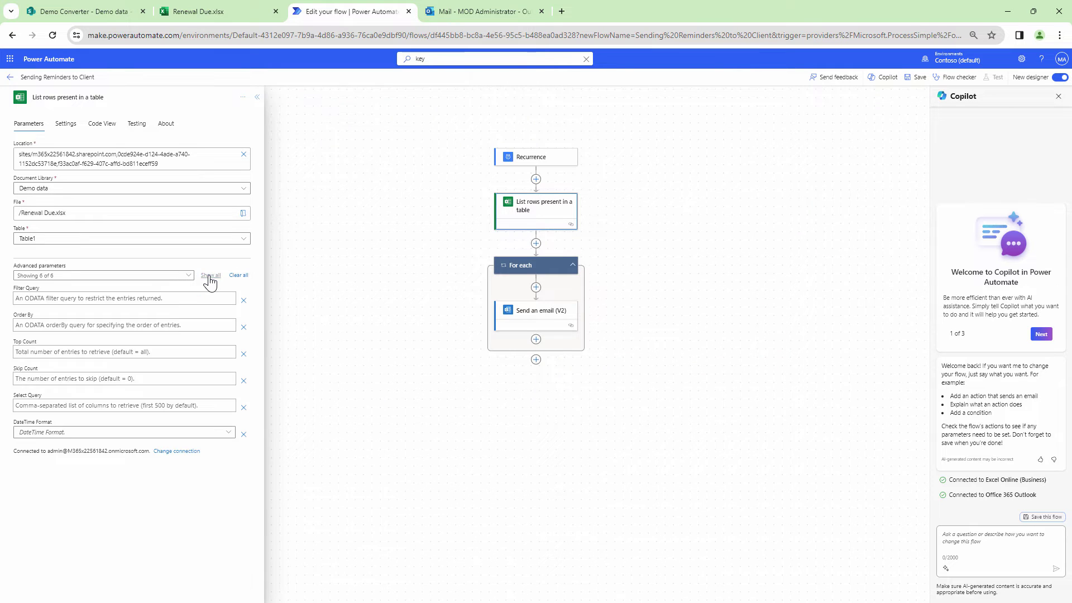
pyautogui.click(220, 434)
pyautogui.click(140, 449)
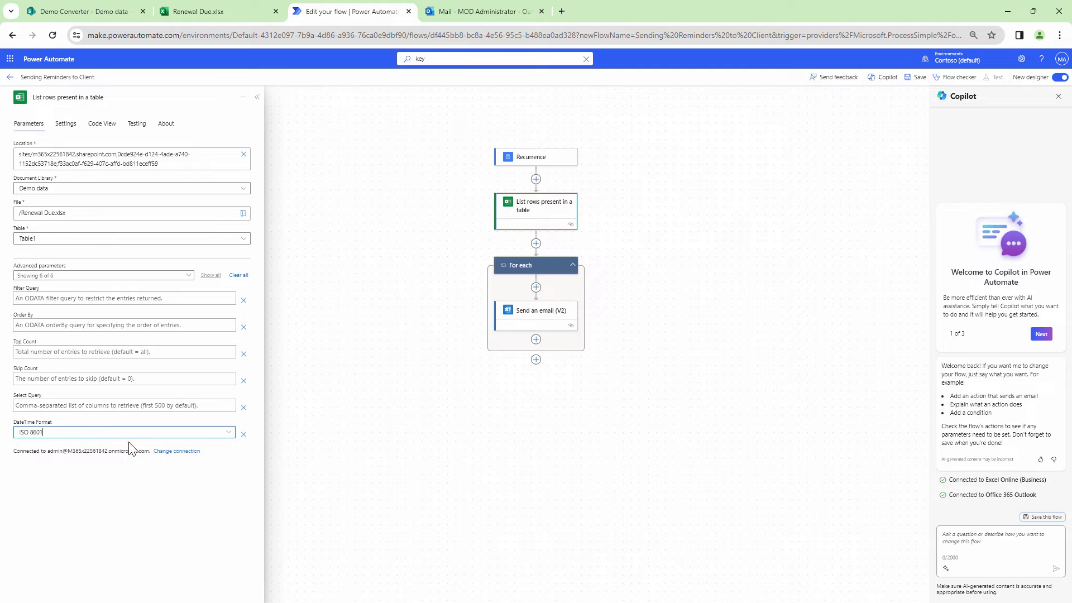
# - Add a Data Operation Filter array action between List rows present in a table and the For each loop
pyautogui.click(536, 244)
pyautogui.click(528, 260)
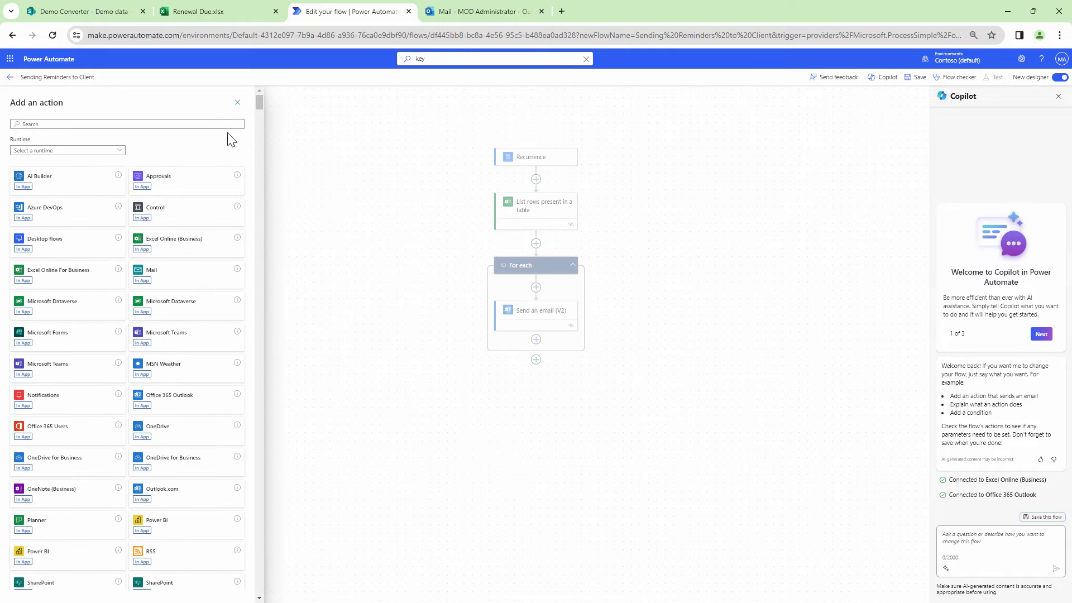
pyautogui.write('F')
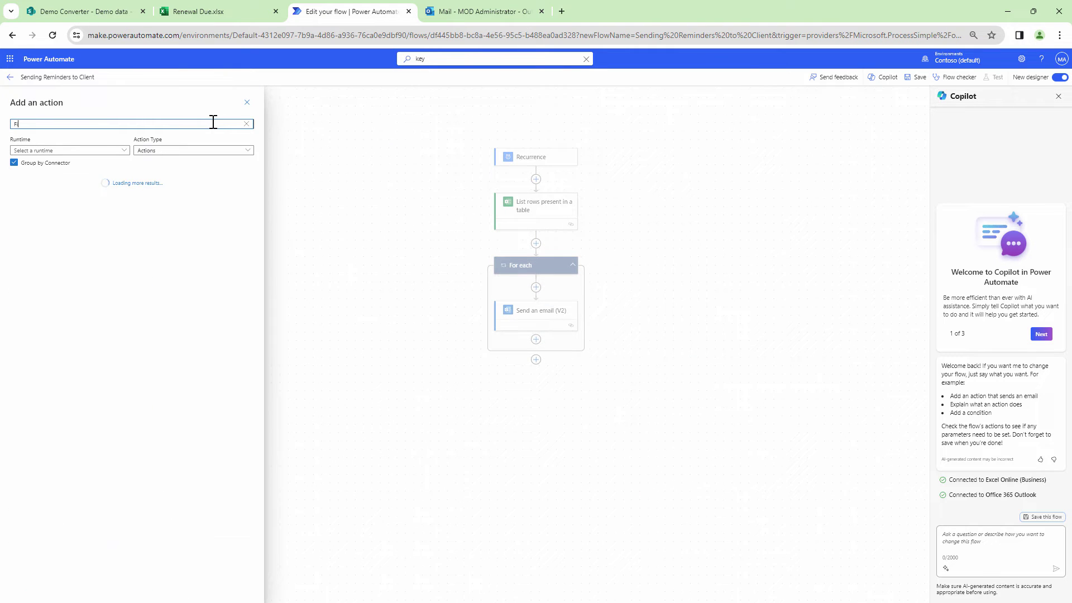
pyautogui.write('ilter')
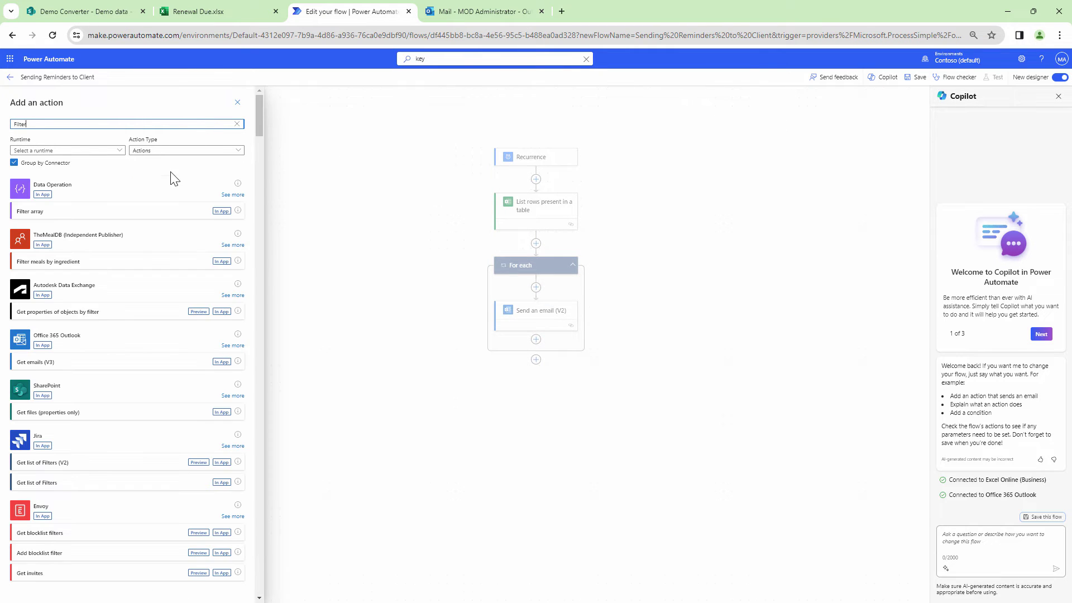
pyautogui.click(123, 220)
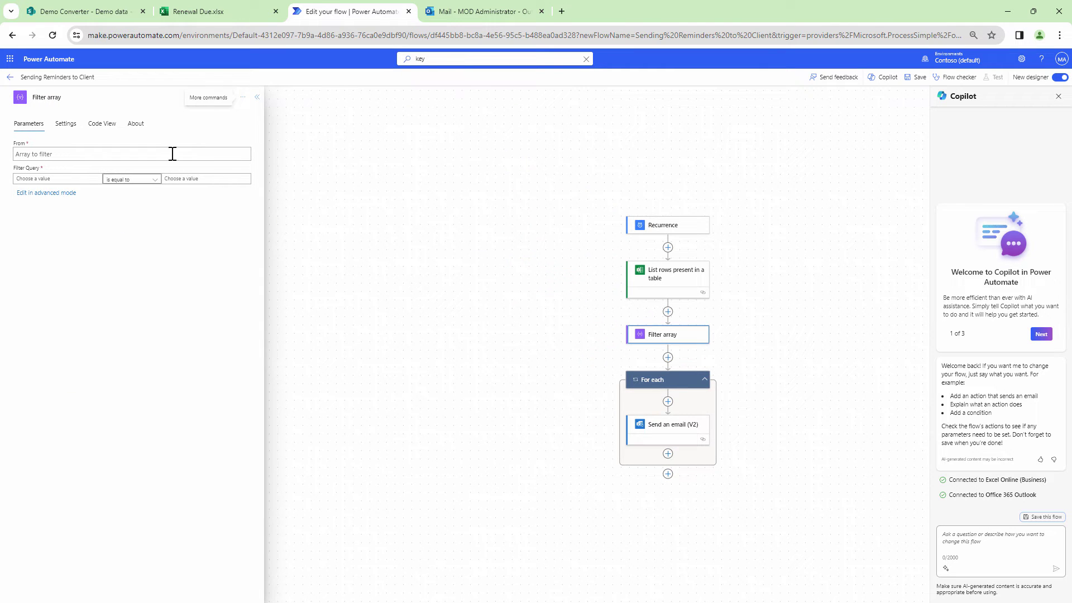
# - Set the Filter array's From input to the body/value output of List rows present in a table
pyautogui.click(86, 154)
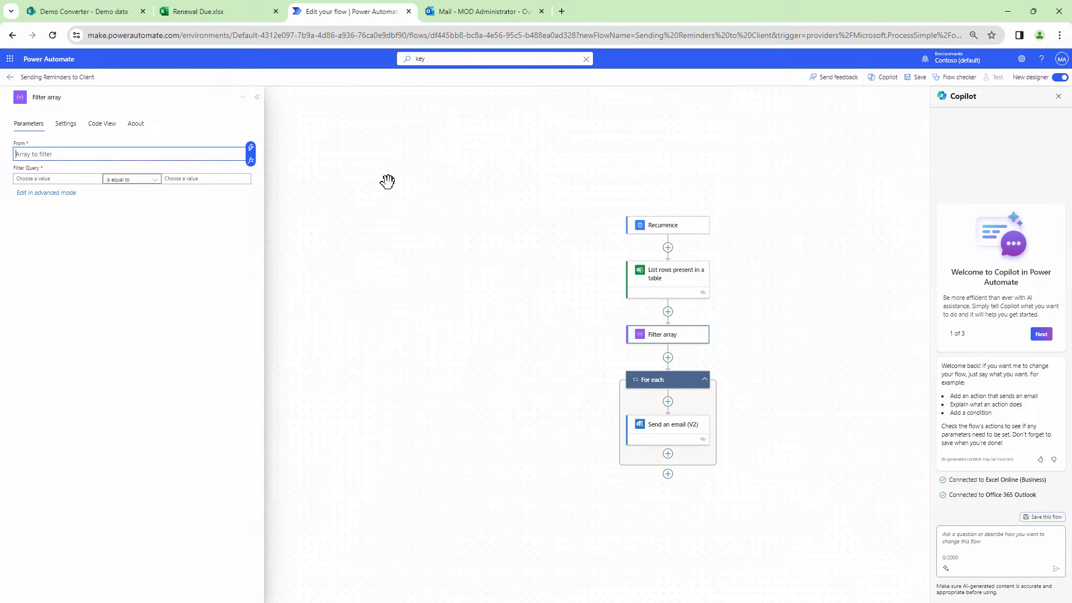
pyautogui.click(250, 148)
pyautogui.click(311, 211)
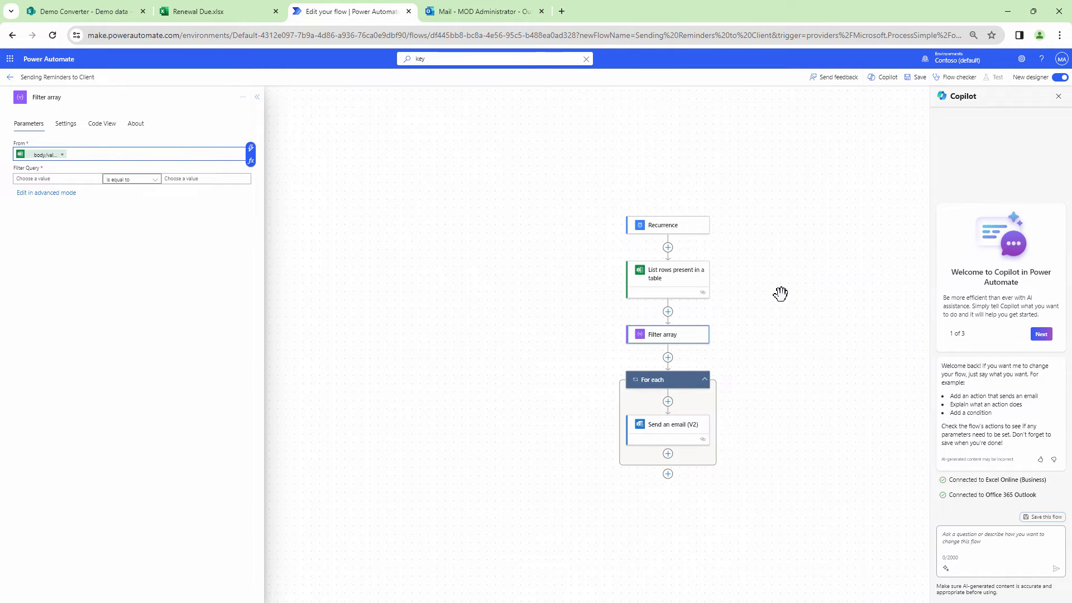
# - Start a formatDateTime expression on the DueDate field as the first value of the Filter array's Filter Query
pyautogui.click(50, 178)
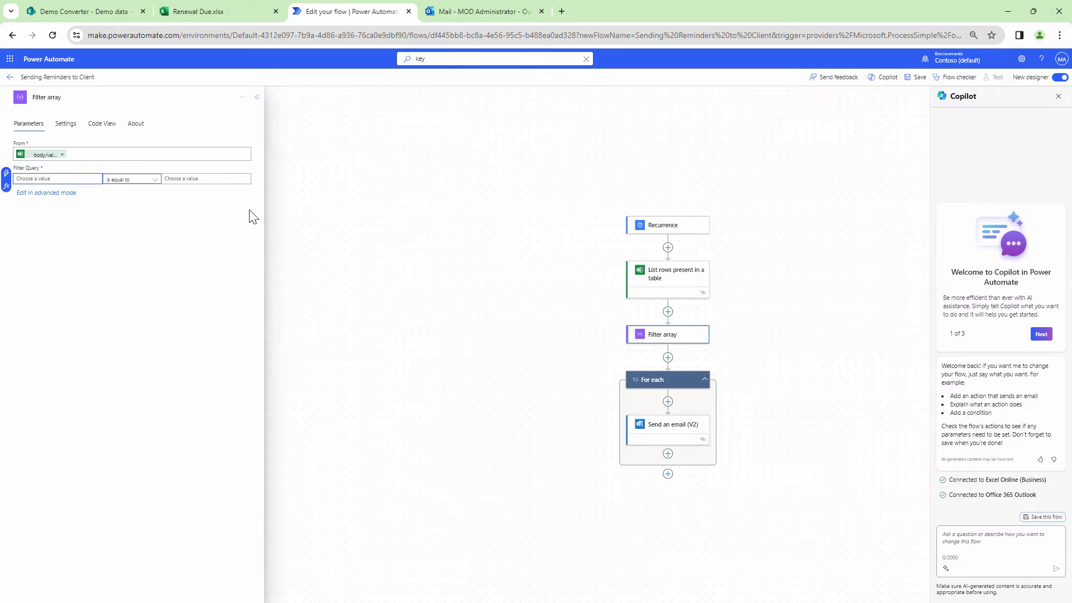
pyautogui.click(7, 186)
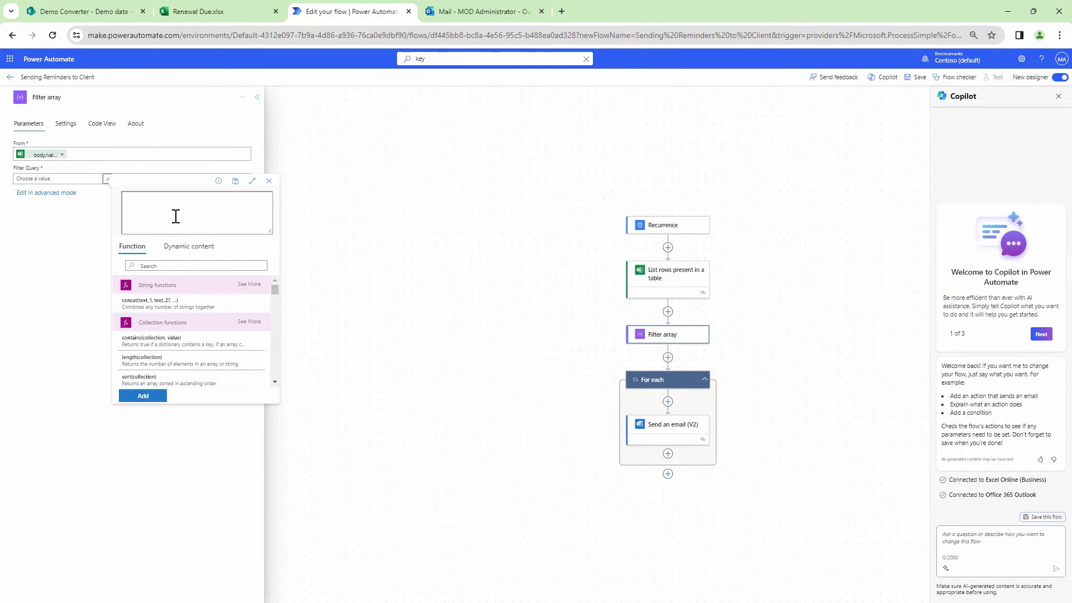
pyautogui.write('fo')
pyautogui.press('Return')
pyautogui.write('(')
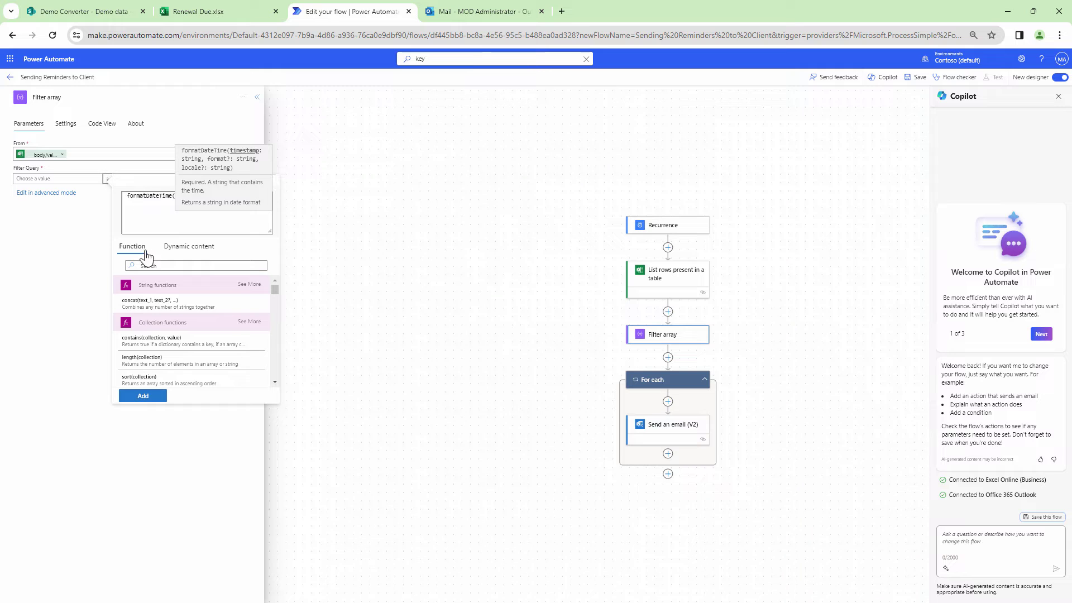
pyautogui.click(187, 249)
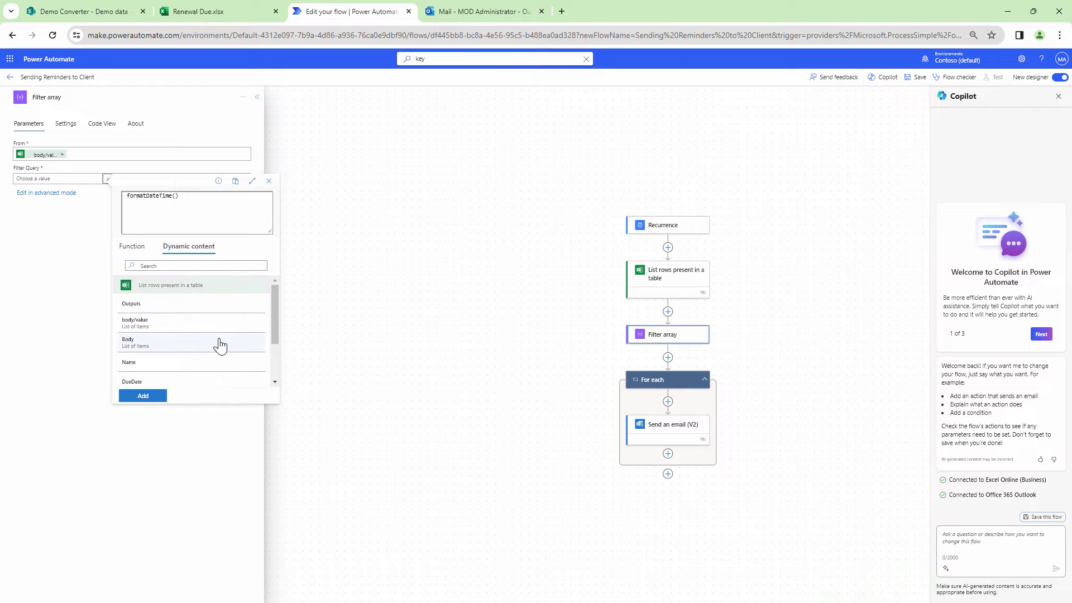
pyautogui.scroll(-1, 208, 364)
pyautogui.click(171, 338)
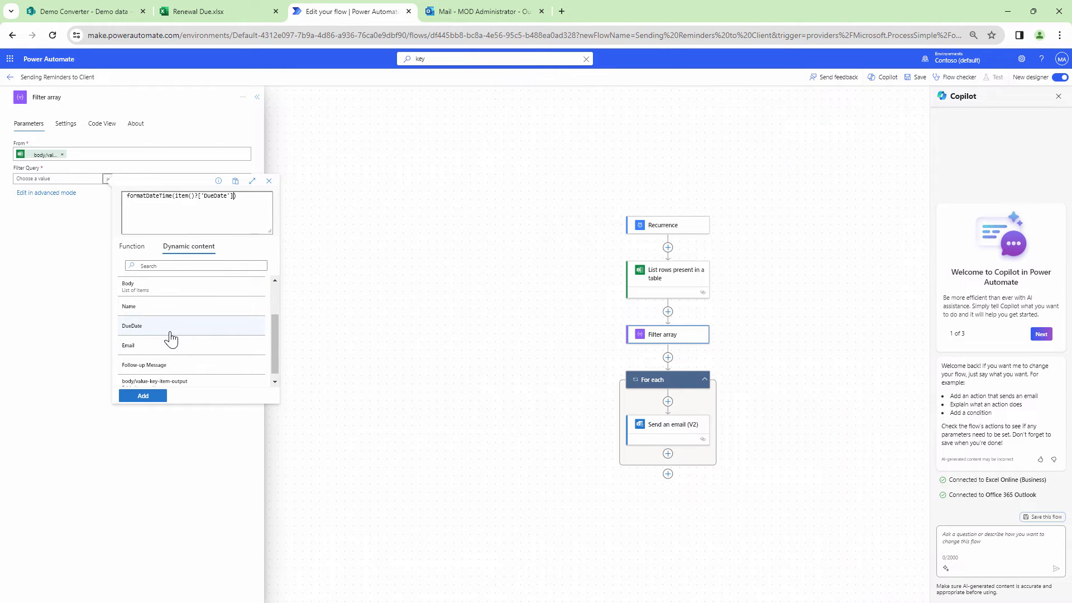
# - Give the DueDate expression the format 'yyyy-MM-dd' and add it to the Filter Query
pyautogui.write(",''")
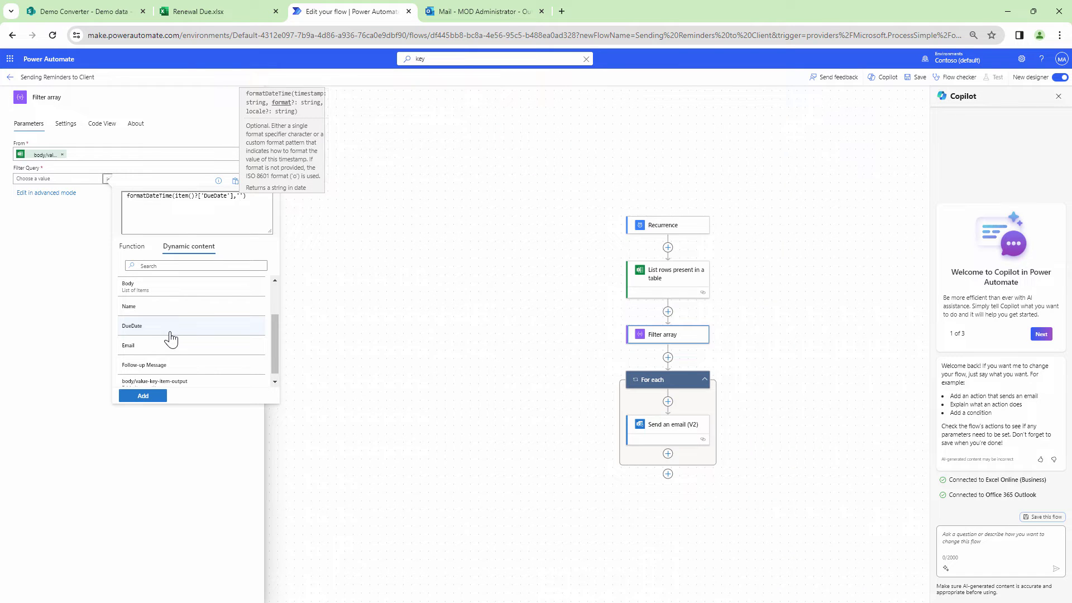
pyautogui.write('yy')
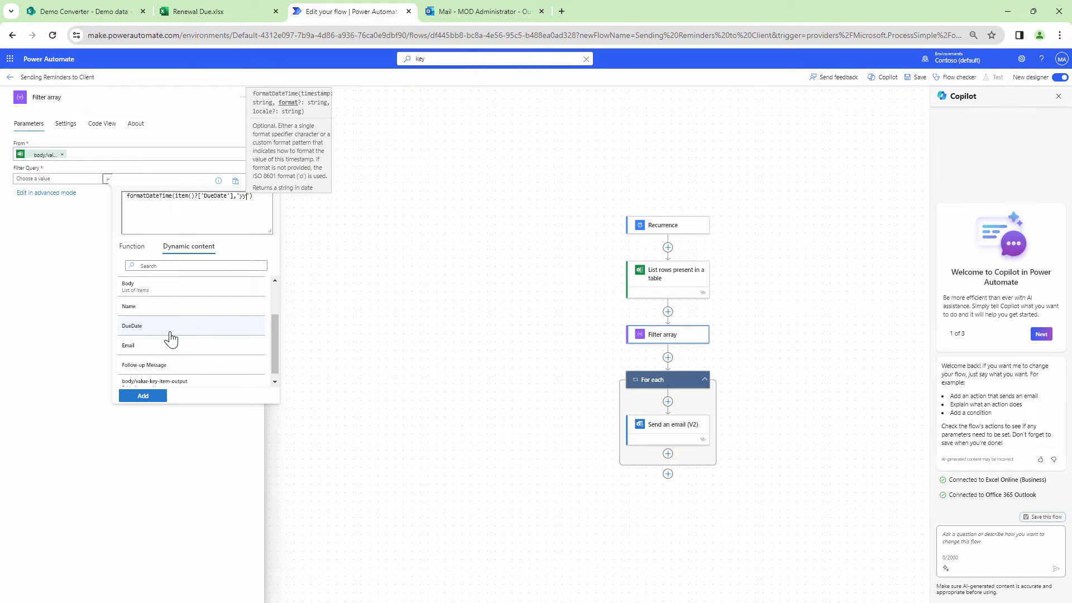
pyautogui.write('yy')
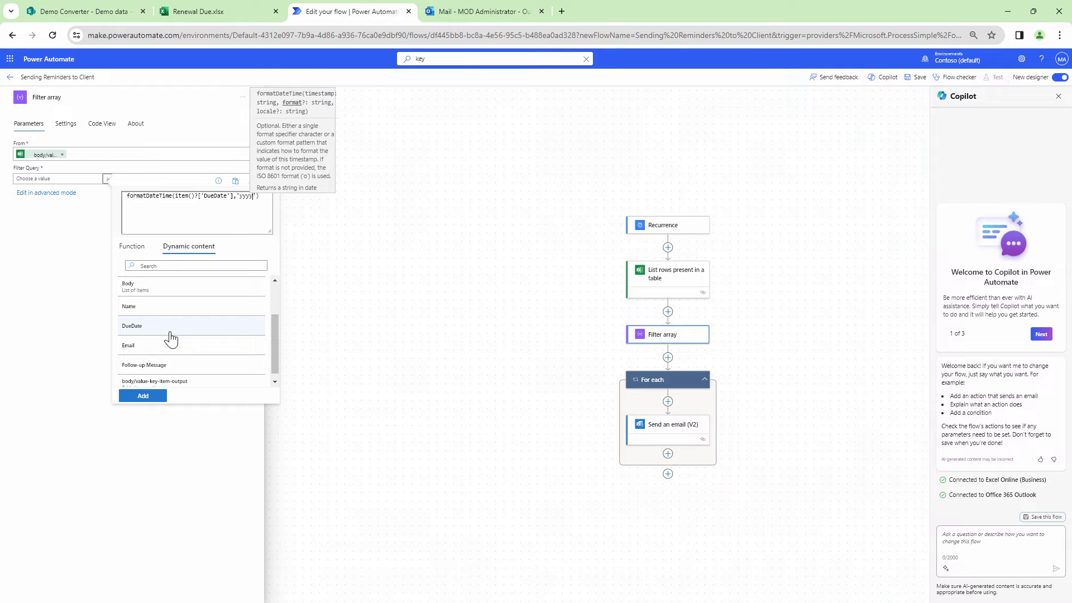
pyautogui.write('-MM')
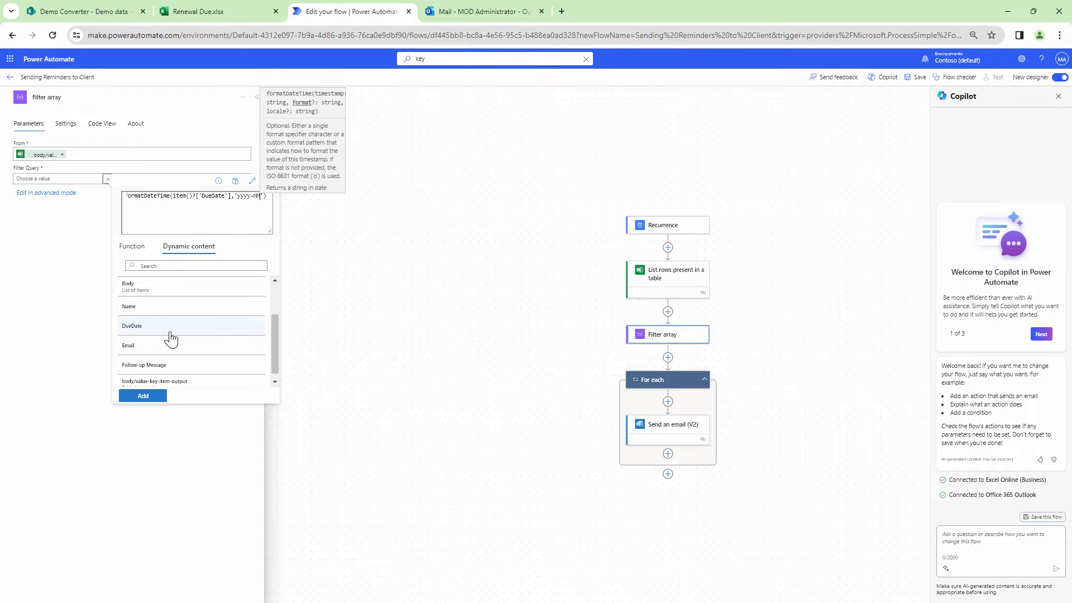
pyautogui.write('-dd')
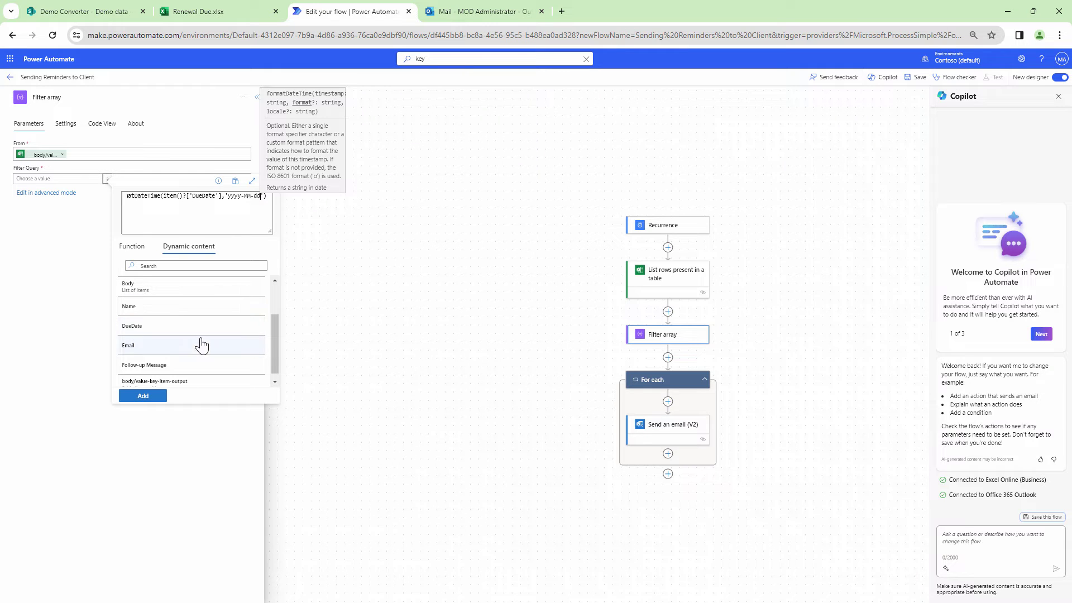
pyautogui.click(152, 397)
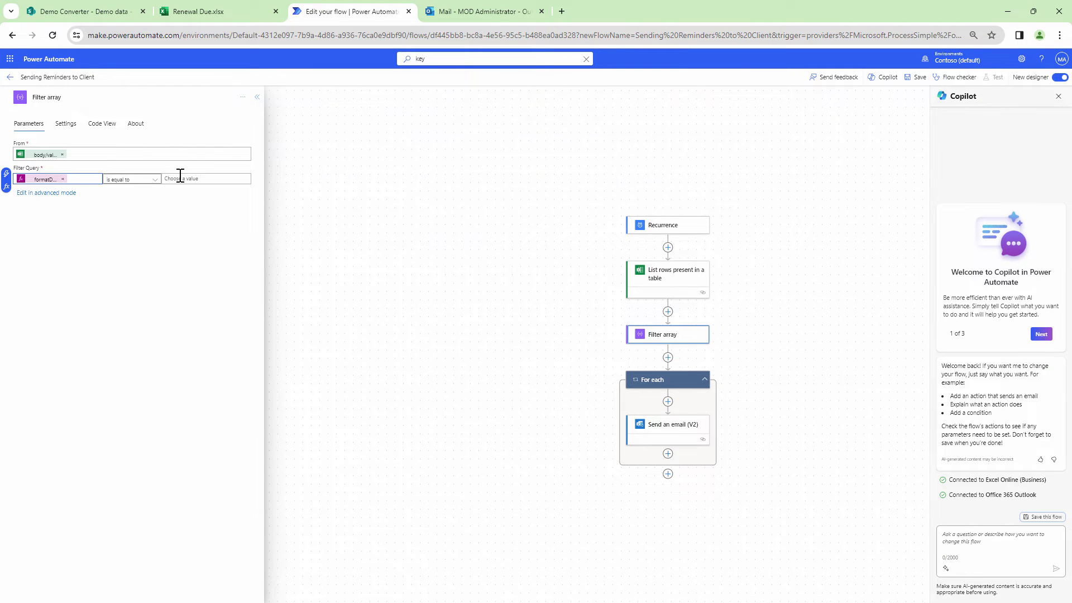
# - Set the Filter Query's operator to is greater than and its comparison value to the expression formatDateTime(utcNow(),'dd-MM-yyyy')
pyautogui.click(150, 179)
pyautogui.click(136, 253)
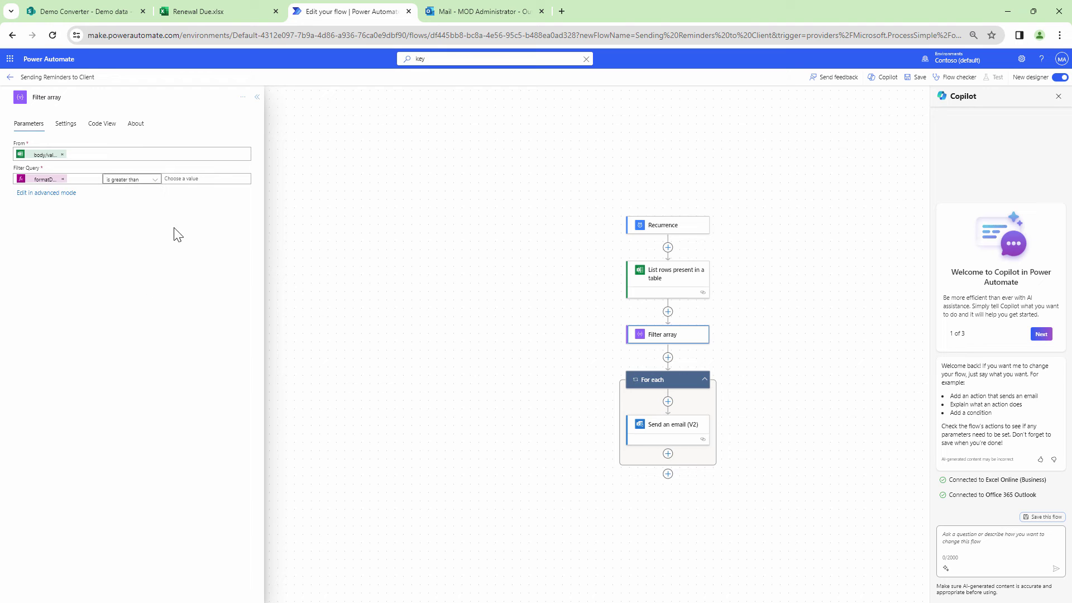
pyautogui.click(184, 181)
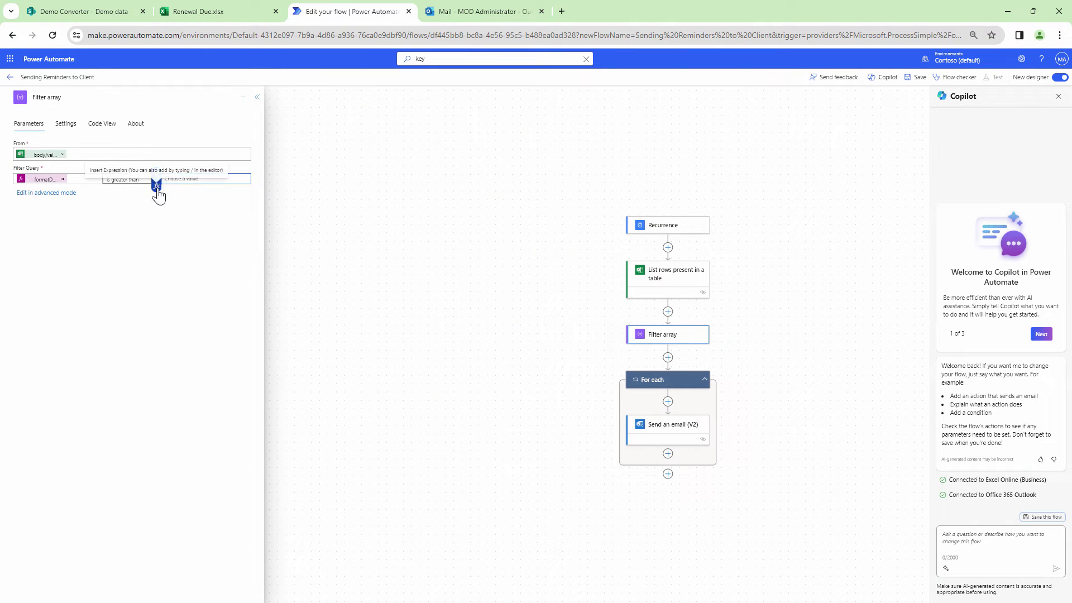
pyautogui.click(157, 185)
pyautogui.write('formatDateTime(')
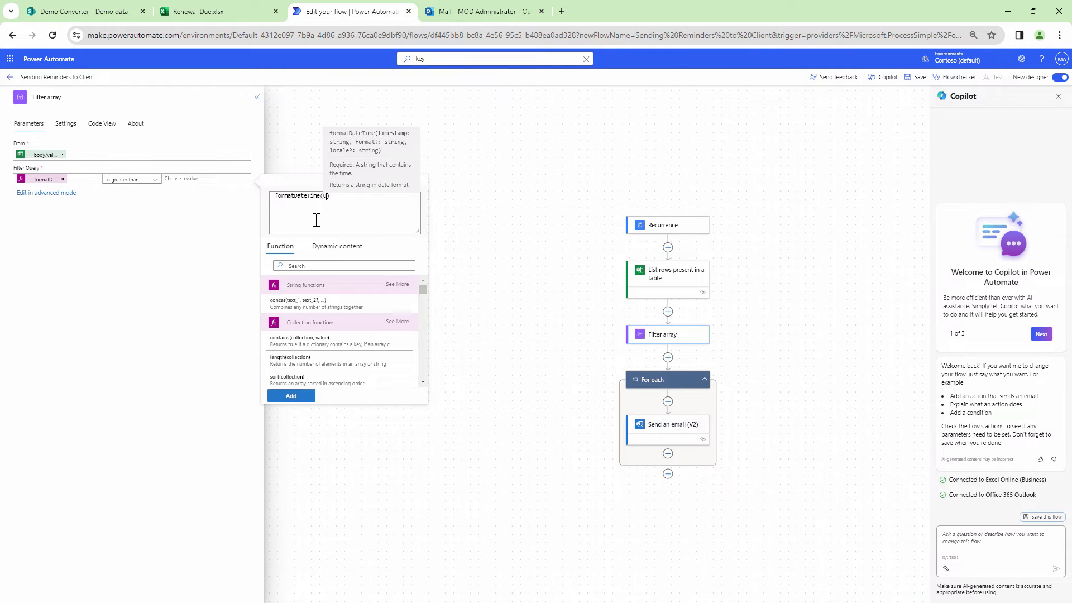
pyautogui.write('utcNow(),')
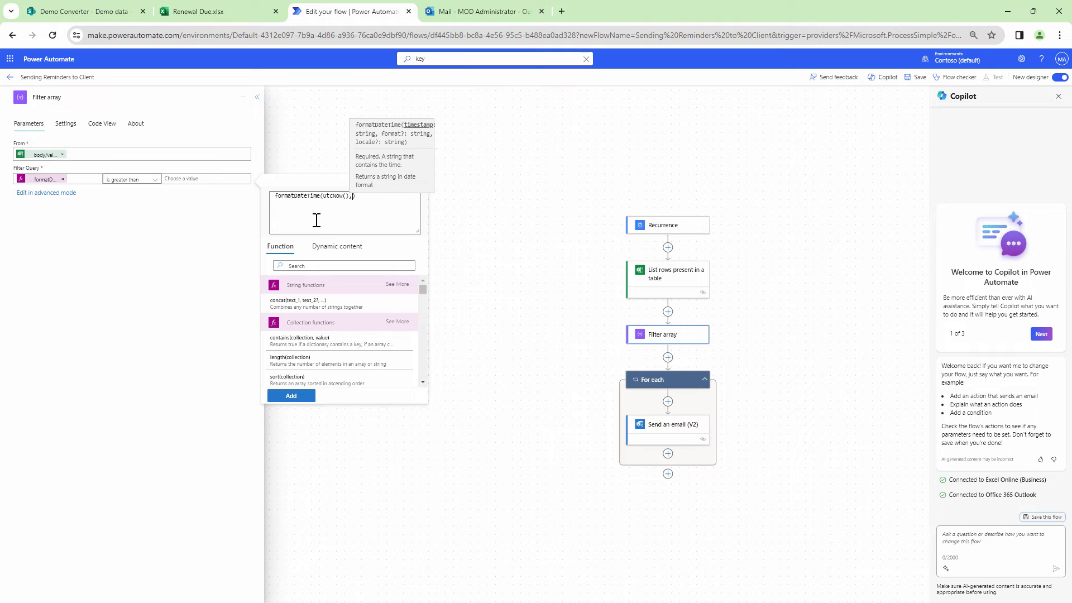
pyautogui.write("'d")
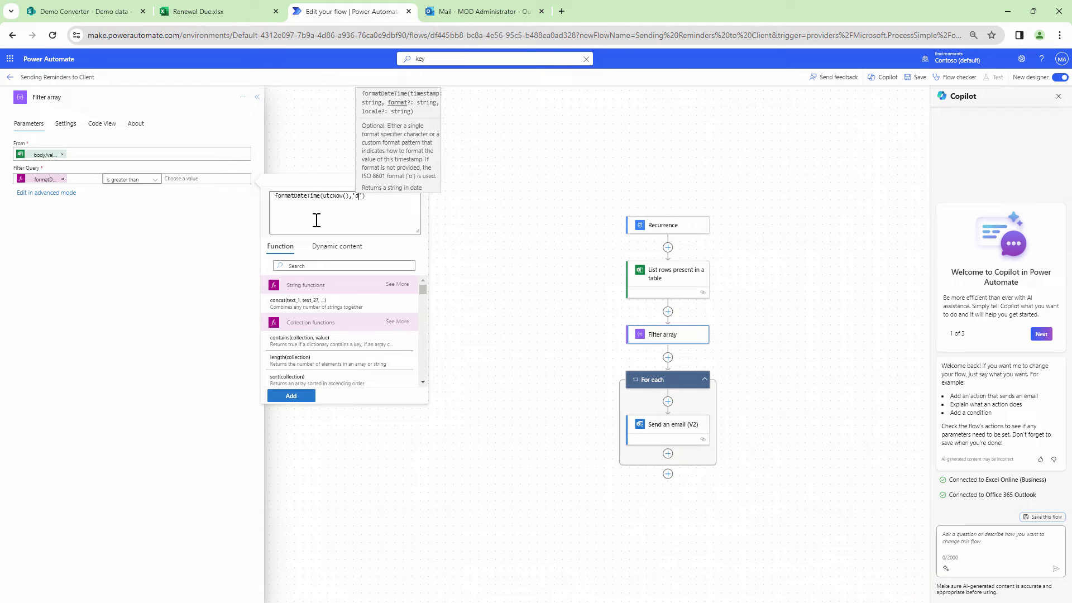
pyautogui.write('d-MM')
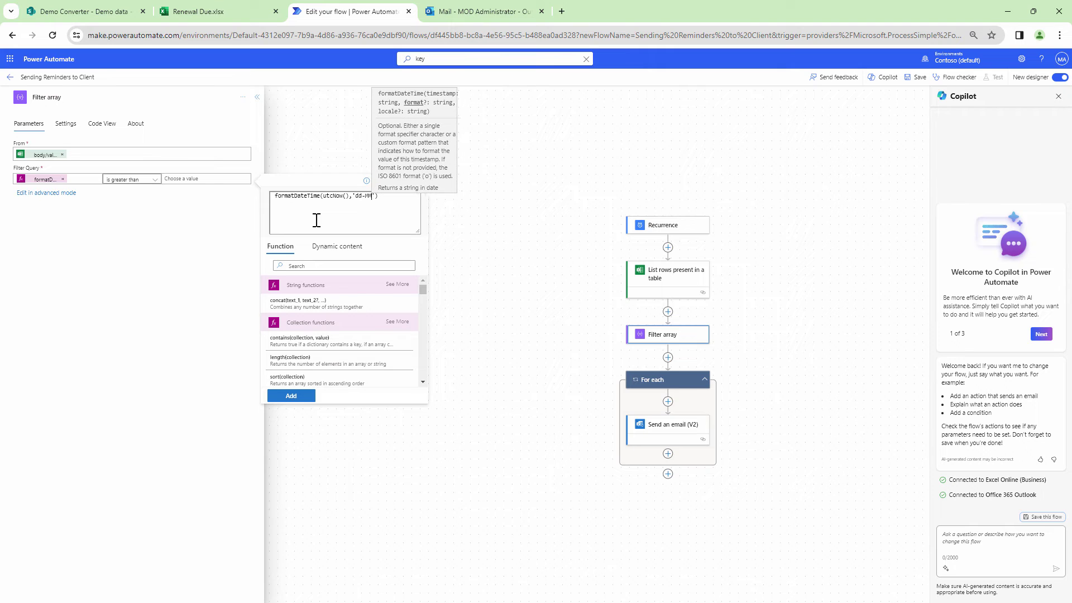
pyautogui.write('-yyyy')
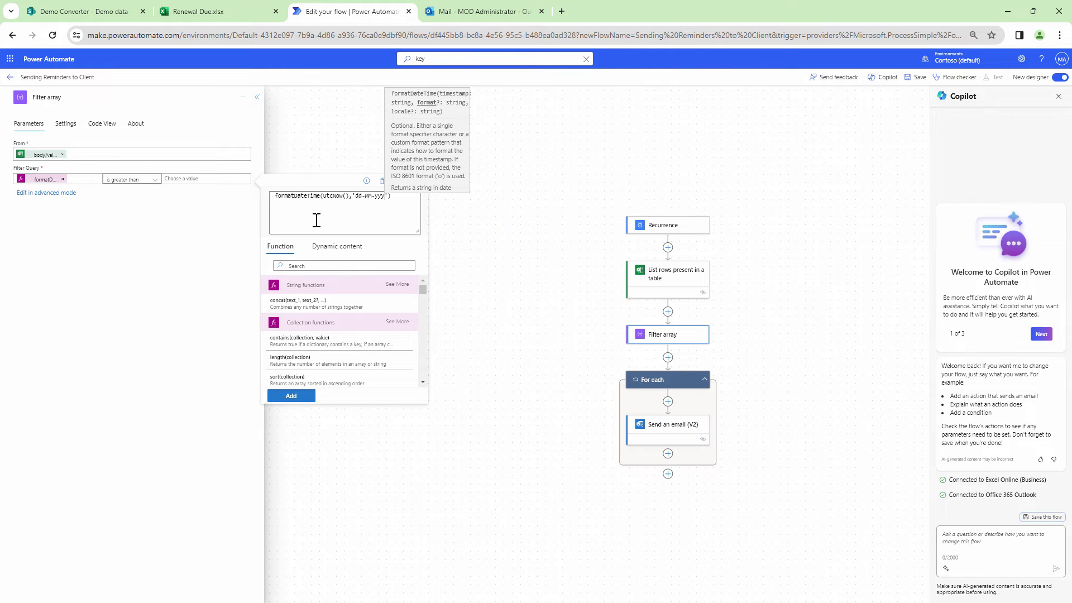
pyautogui.click(291, 397)
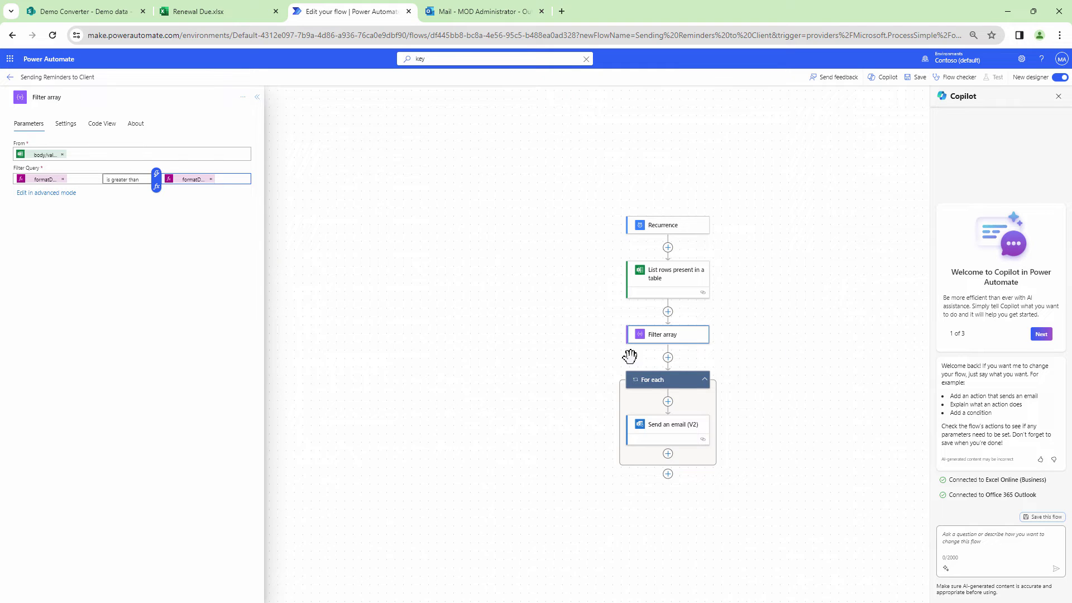
# - Add a Terminate action between Filter array and the For each loop, with its Status set to Succeeded
pyautogui.click(668, 360)
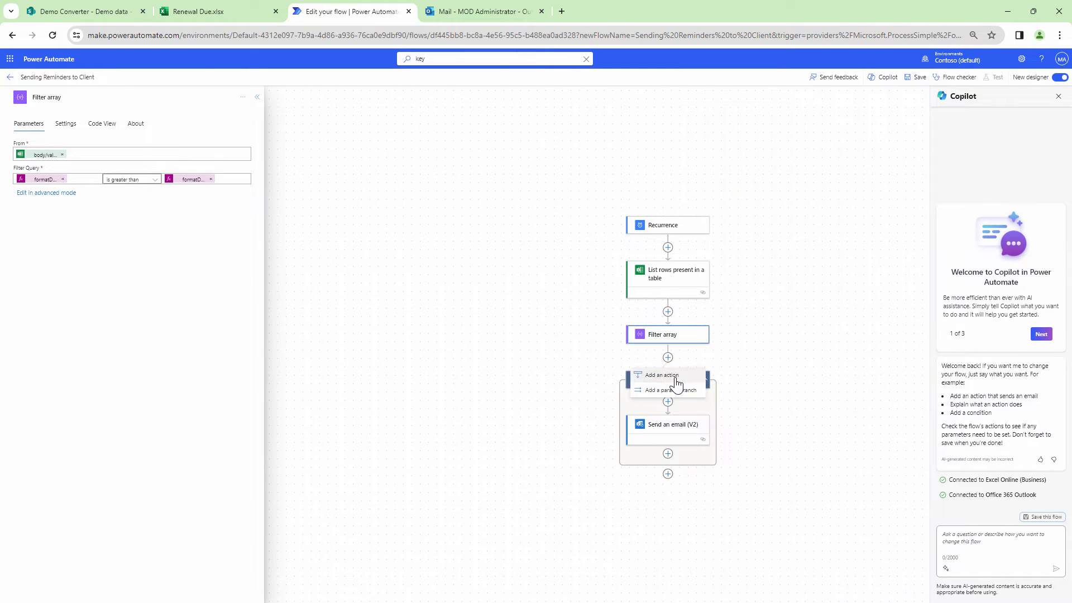
pyautogui.click(673, 376)
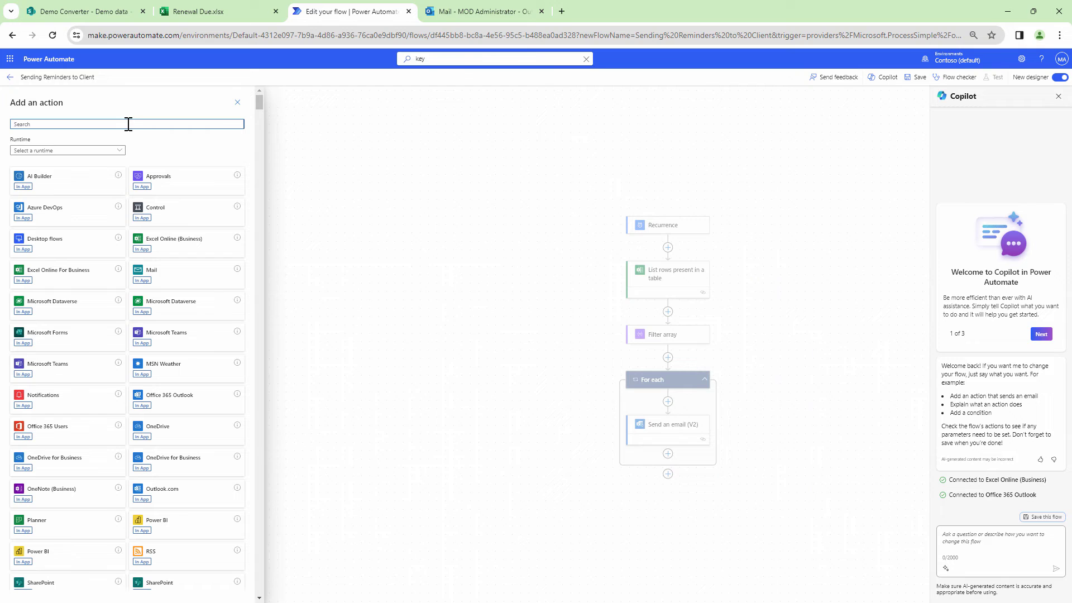
pyautogui.write('te')
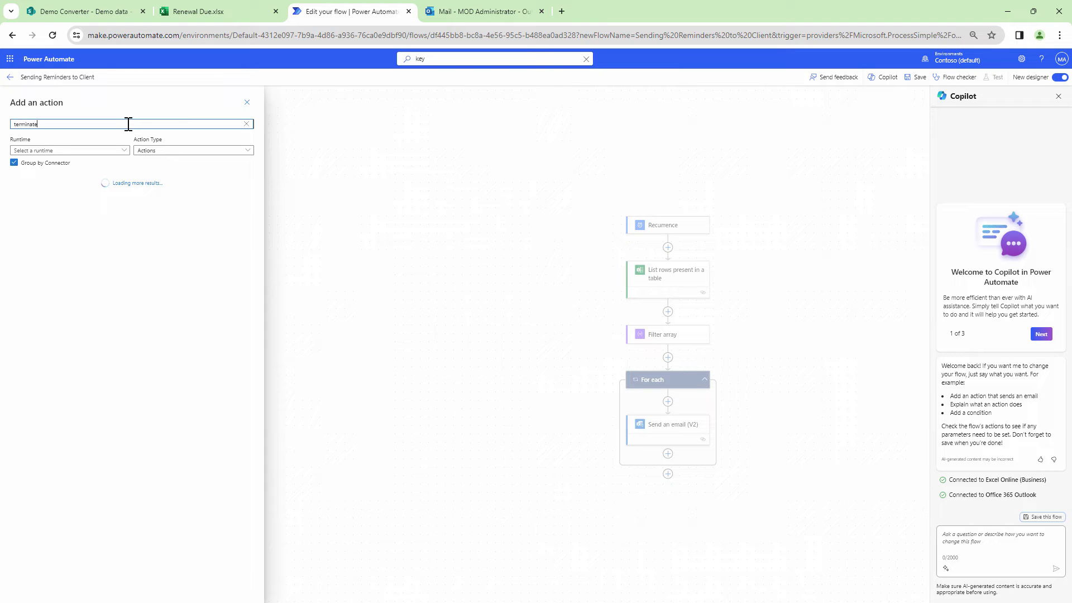
pyautogui.write('rminate')
pyautogui.click(112, 222)
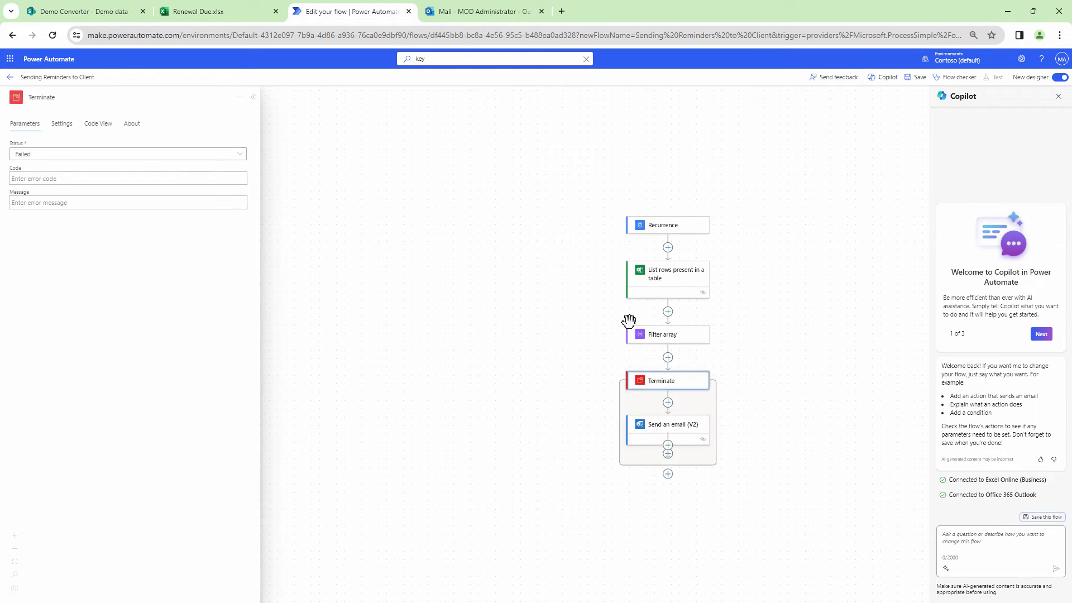
pyautogui.click(243, 155)
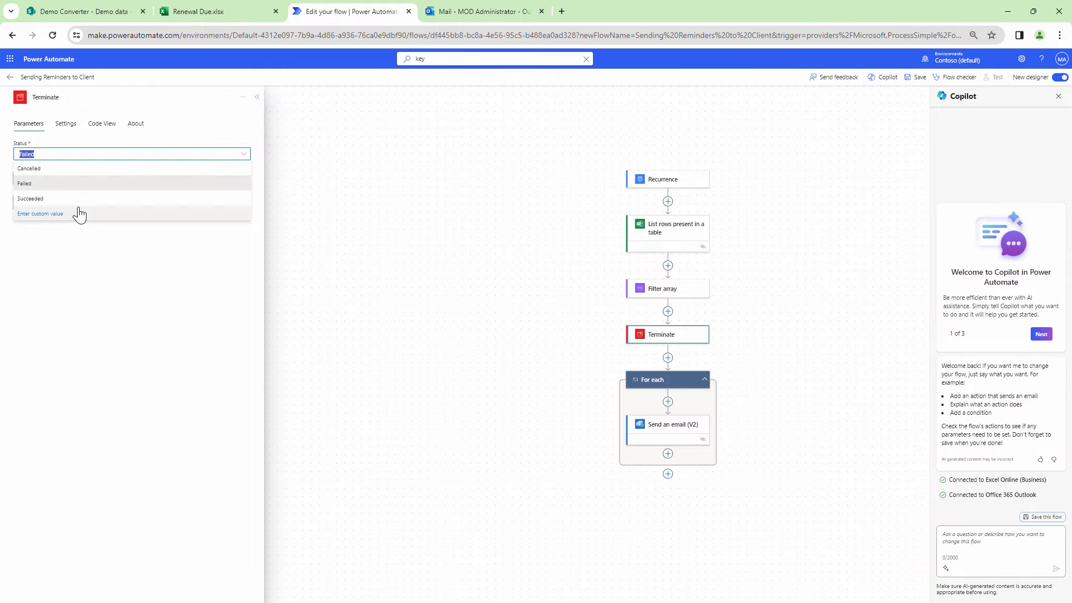
pyautogui.click(79, 207)
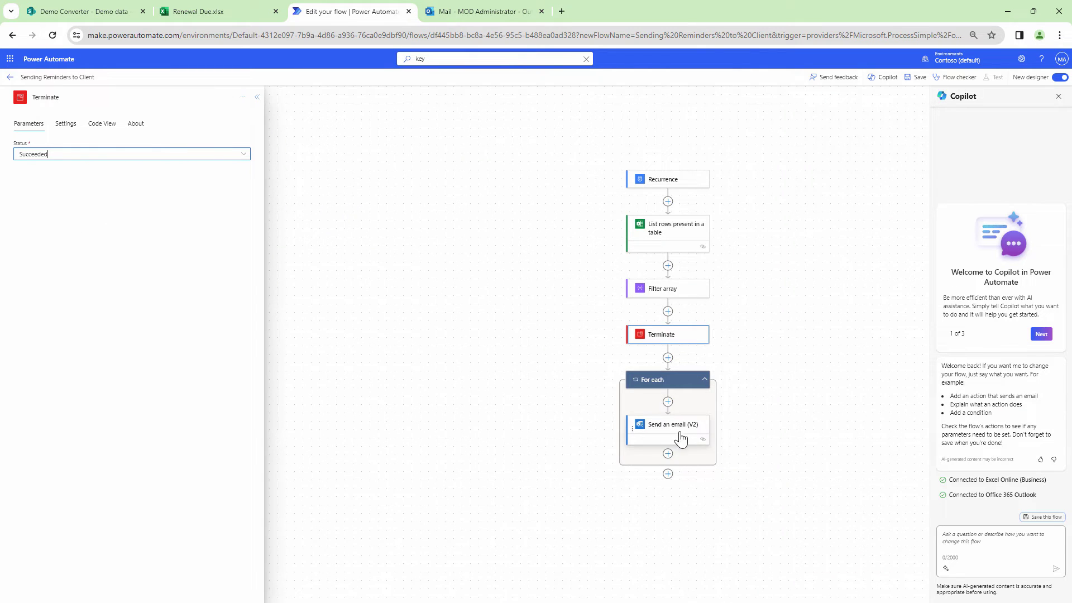
# - Save the flow and run a manual test of it
pyautogui.click(917, 78)
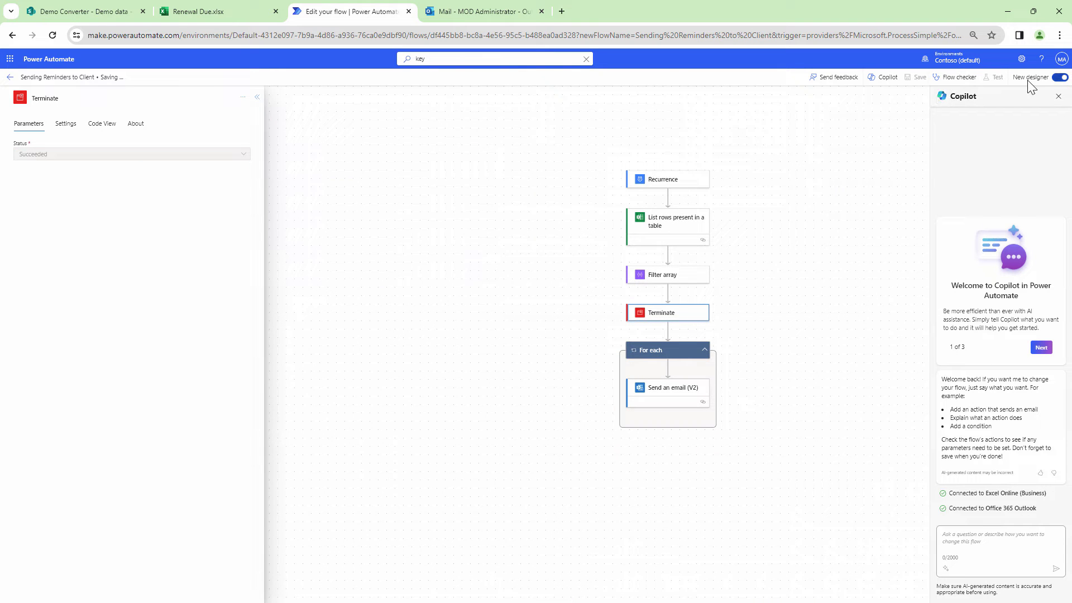
pyautogui.click(997, 79)
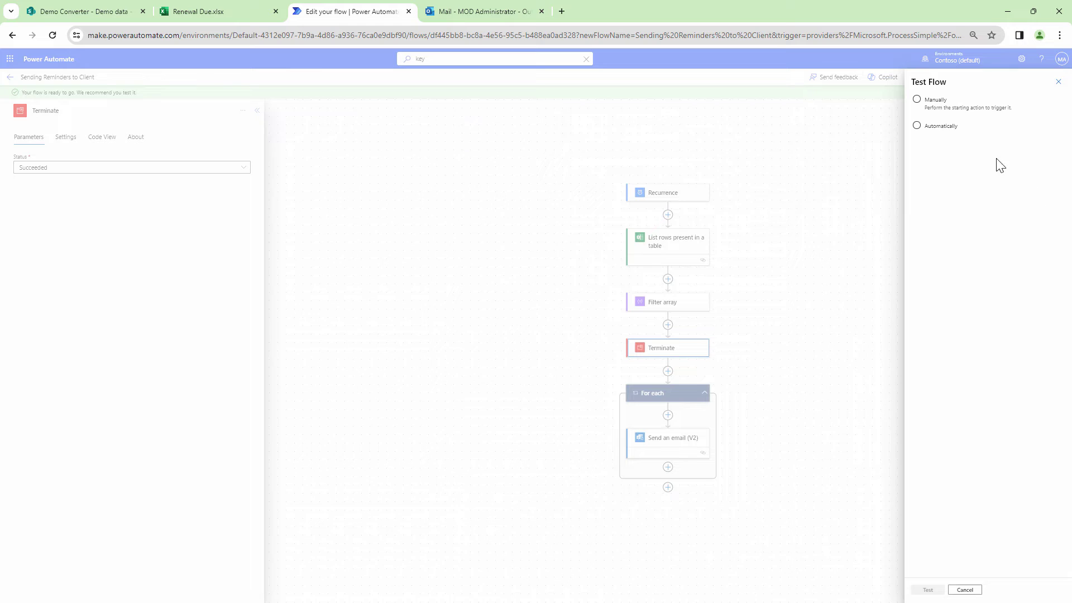
pyautogui.click(936, 106)
pyautogui.click(938, 591)
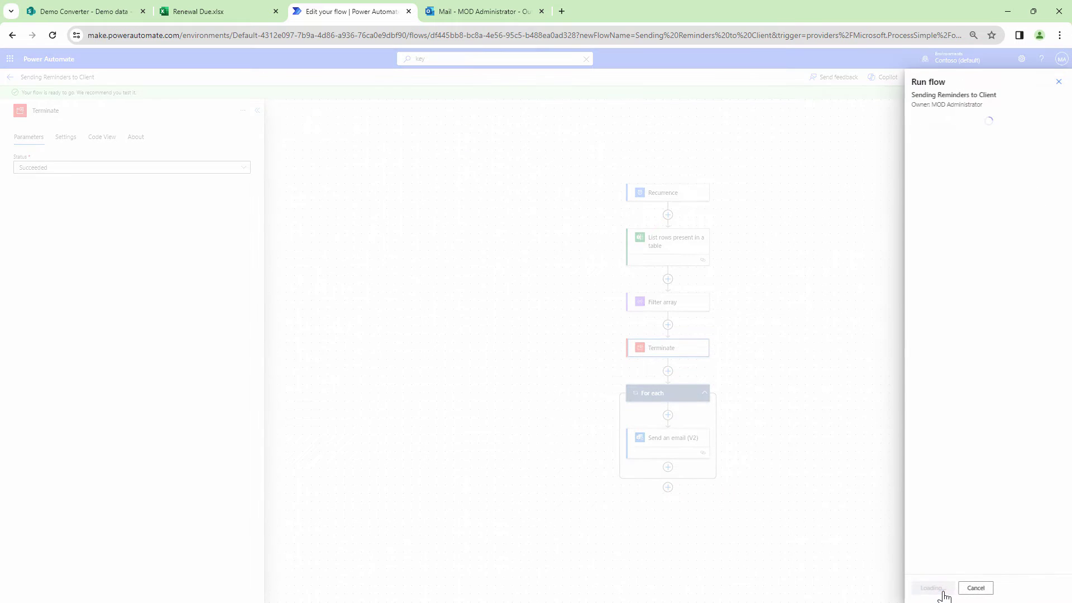
# - Examine the rows in the output body of the Filter array action in the test run
pyautogui.click(667, 289)
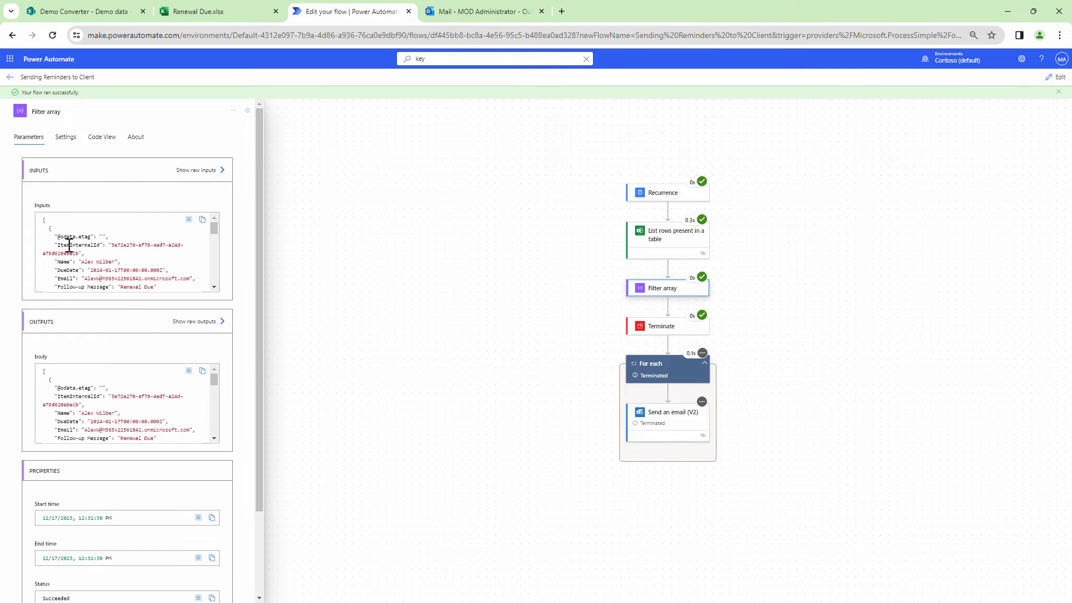
pyautogui.scroll(-3, 144, 394)
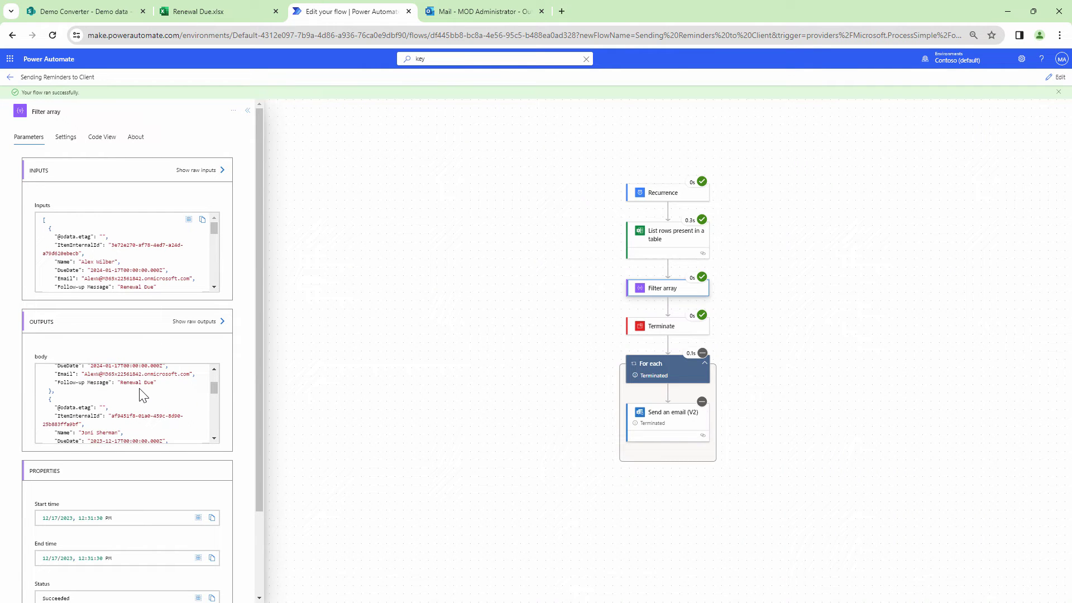
pyautogui.scroll(-3, 144, 394)
pyautogui.hotkey('ctrl', 'a')
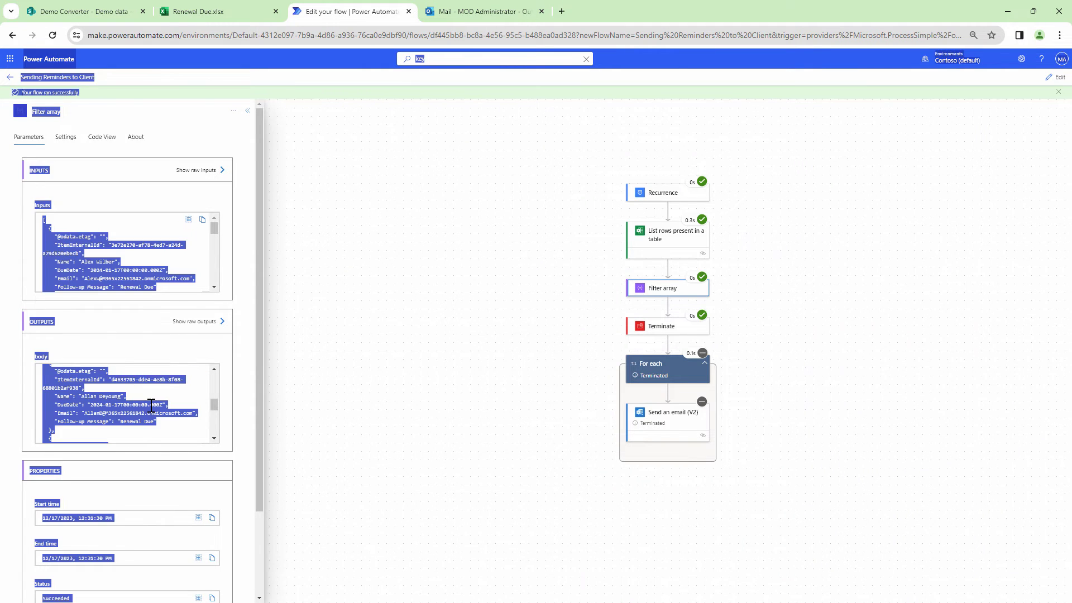
pyautogui.click(151, 405)
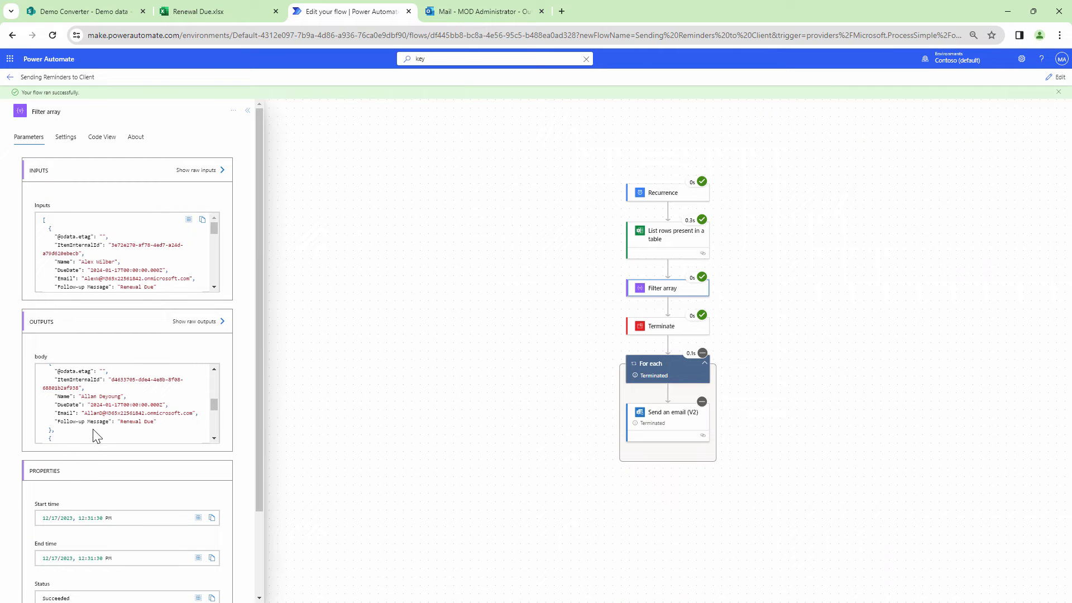
# - Copy the Filter array's output body into Notepad, examine the rows' due dates there, and return to the flow run
pyautogui.hotkey('ctrl', 'a')
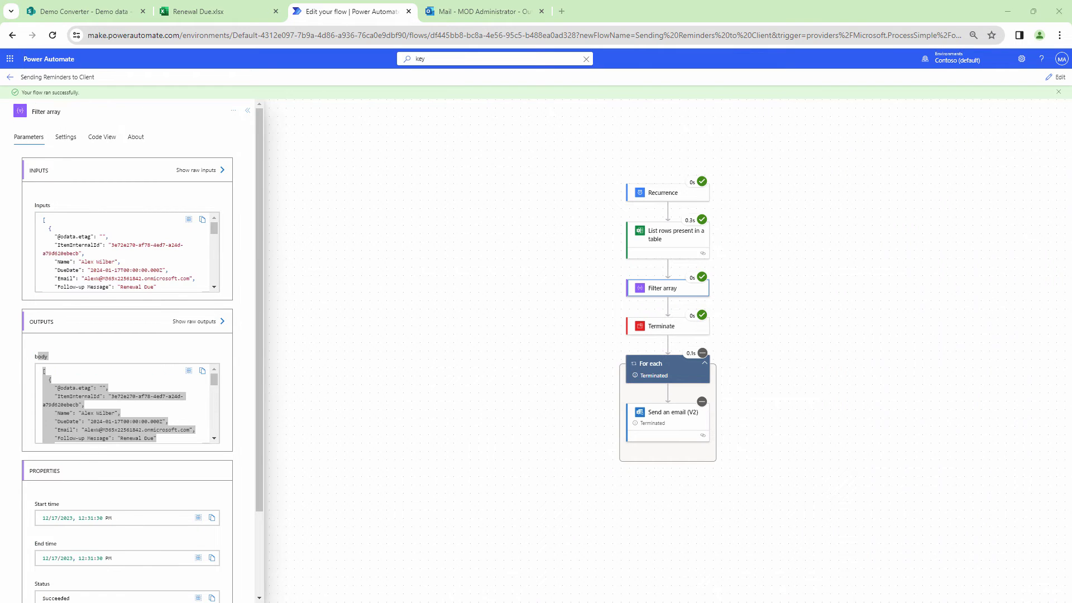
pyautogui.hotkey('alt', 'Tab')
pyautogui.doubleClick(584, 4)
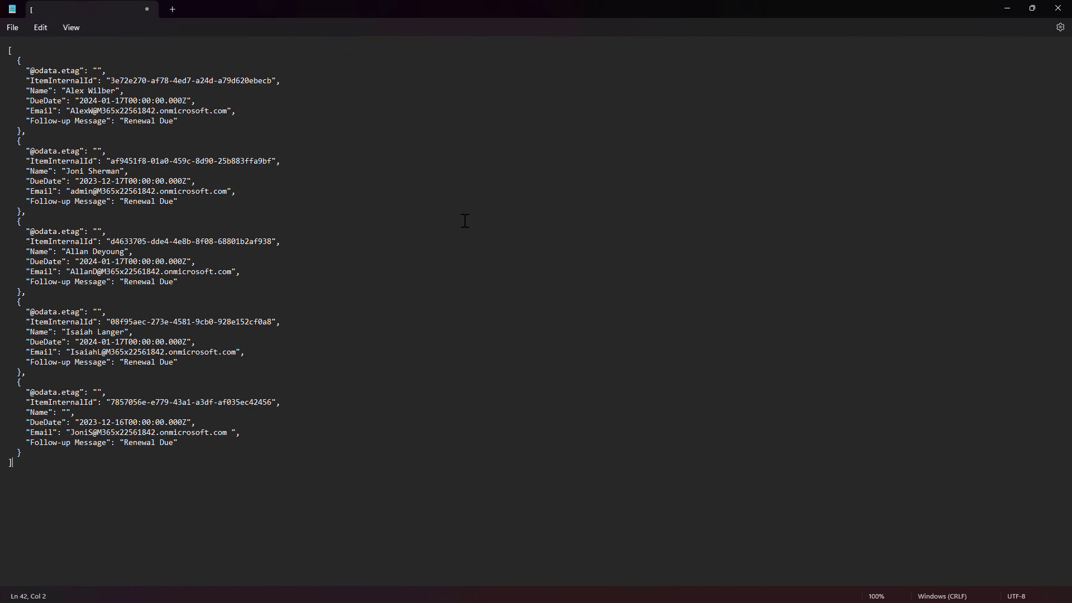
pyautogui.click(262, 120)
pyautogui.click(1000, 9)
pyautogui.click(97, 418)
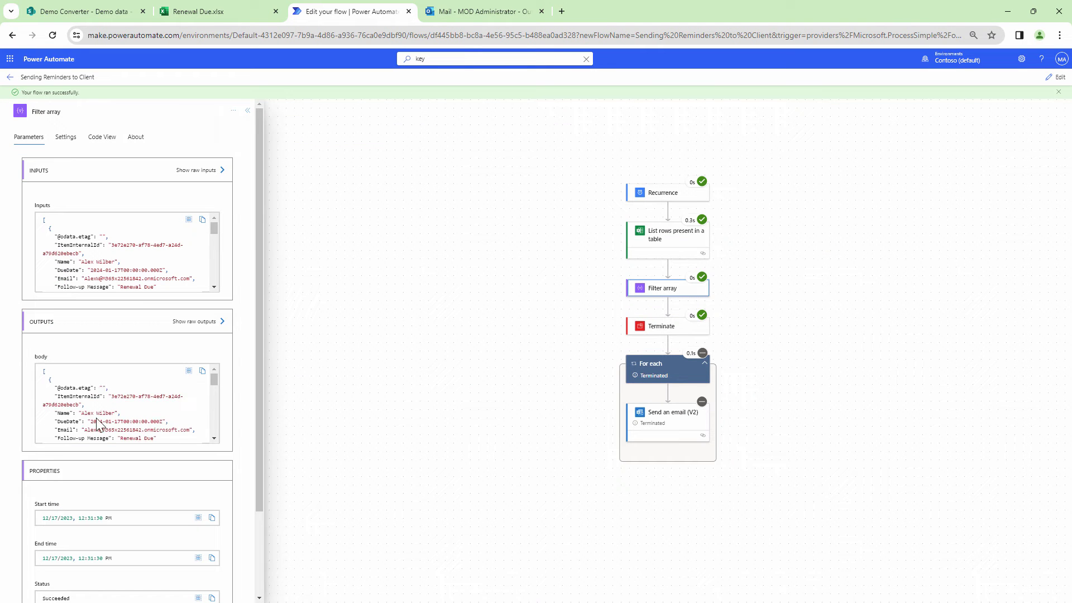
# - Check the rows in Filter array's output body, return the flow to editing and open the Filter array action
pyautogui.scroll(-3, 103, 414)
pyautogui.scroll(3, 120, 411)
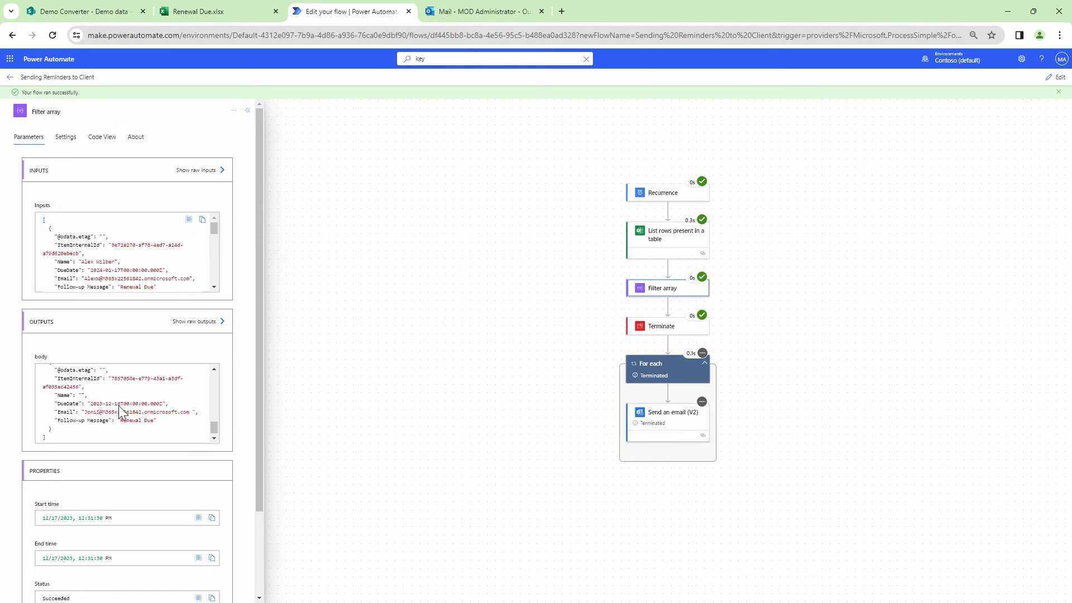
pyautogui.click(1057, 77)
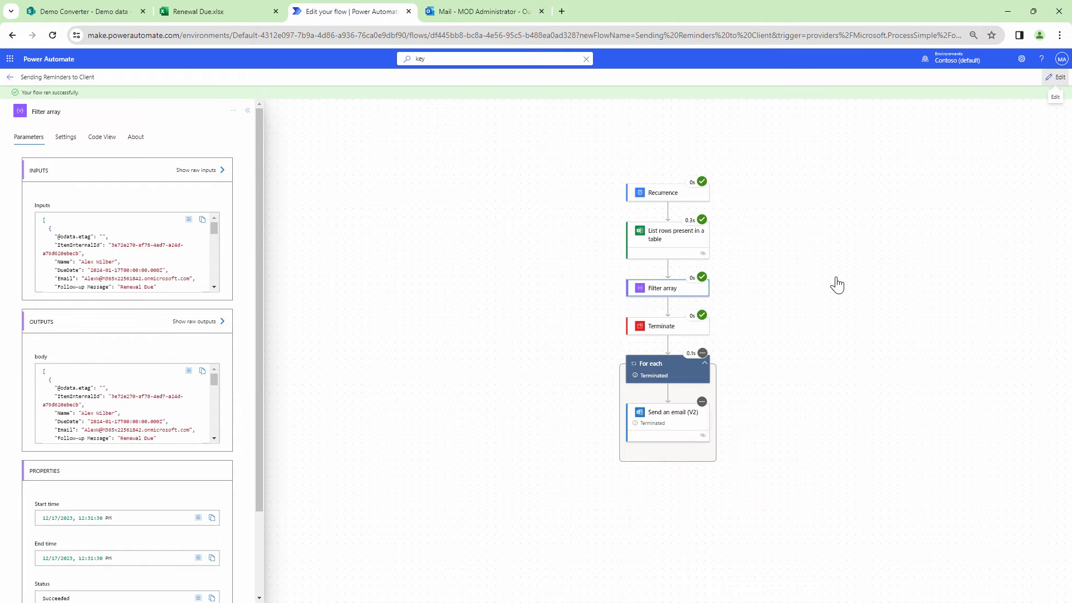
pyautogui.click(662, 290)
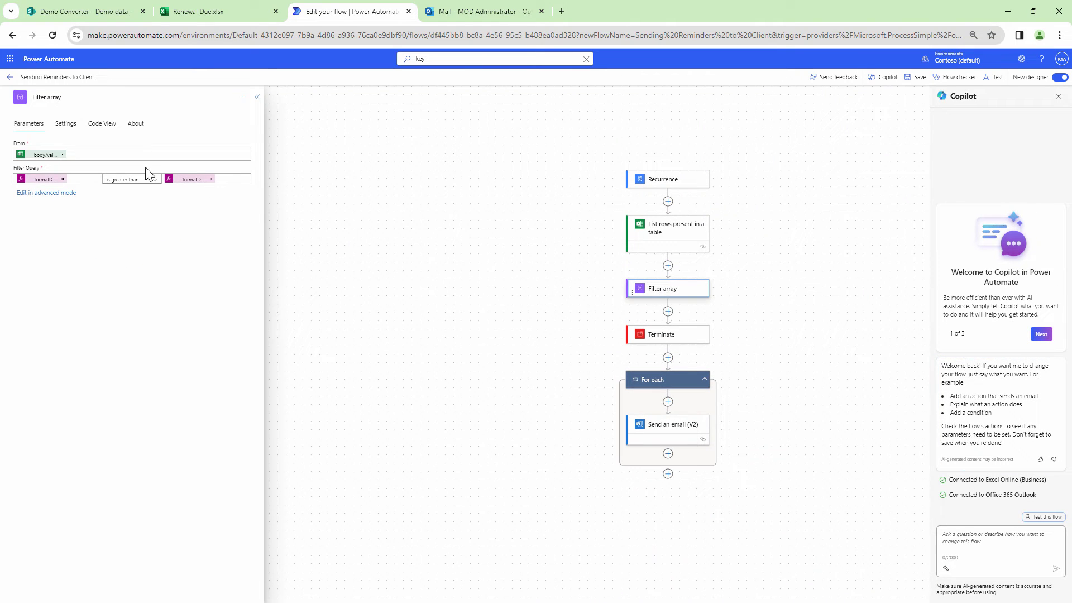
# - Change the date format in the Filter Query's utcNow() expression to 'yyyy-MM-dd', taking the format from the DueDate expression
pyautogui.click(194, 180)
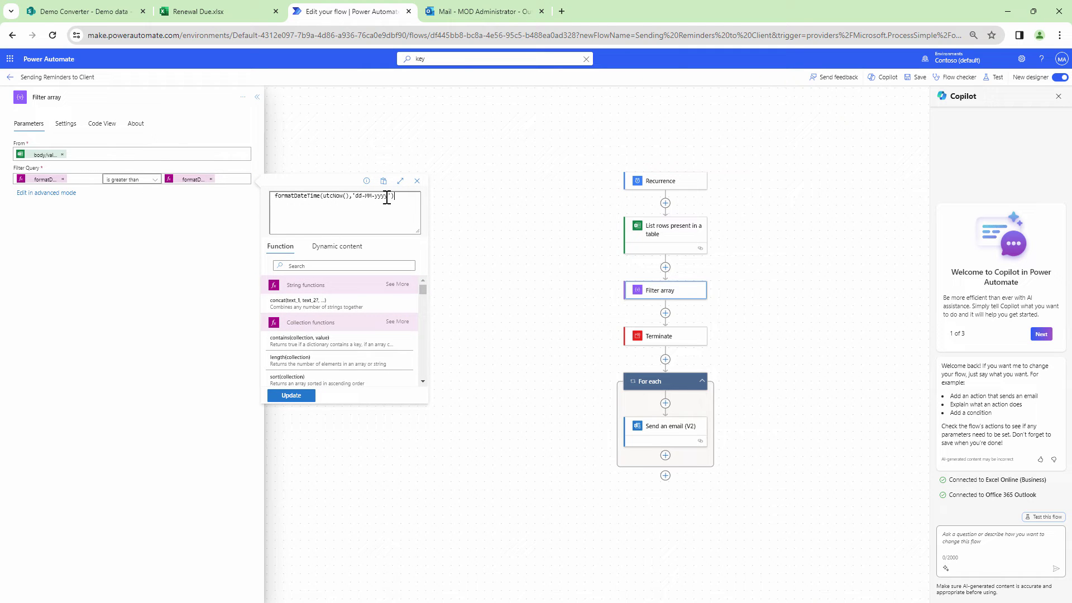
pyautogui.moveTo(393, 197); pyautogui.dragTo(354, 195)
pyautogui.write("'")
pyautogui.press('BackSpace')
pyautogui.click(44, 179)
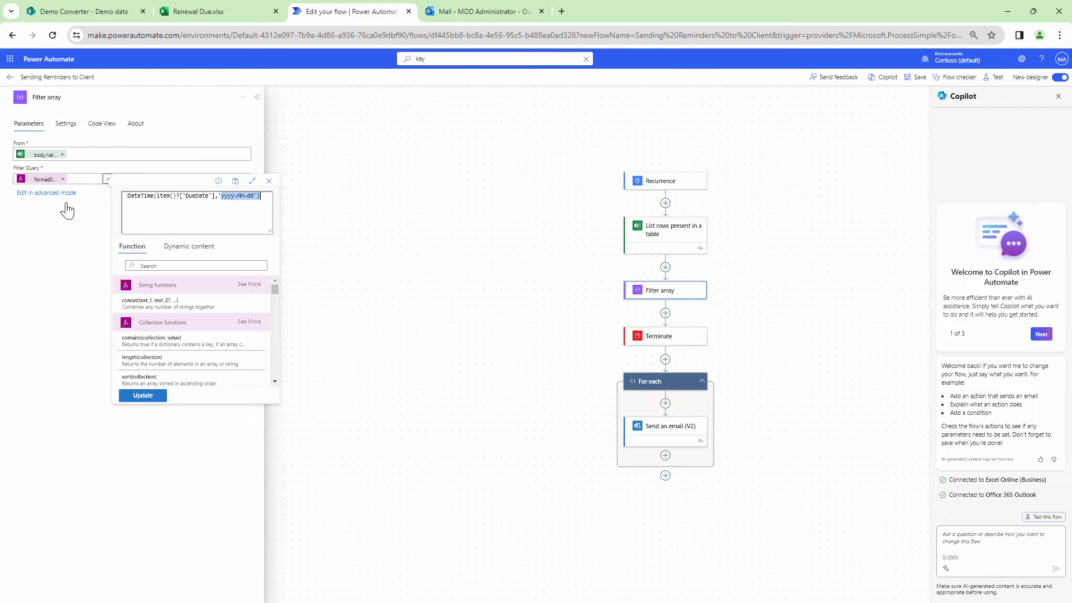
pyautogui.click(156, 215)
pyautogui.click(193, 179)
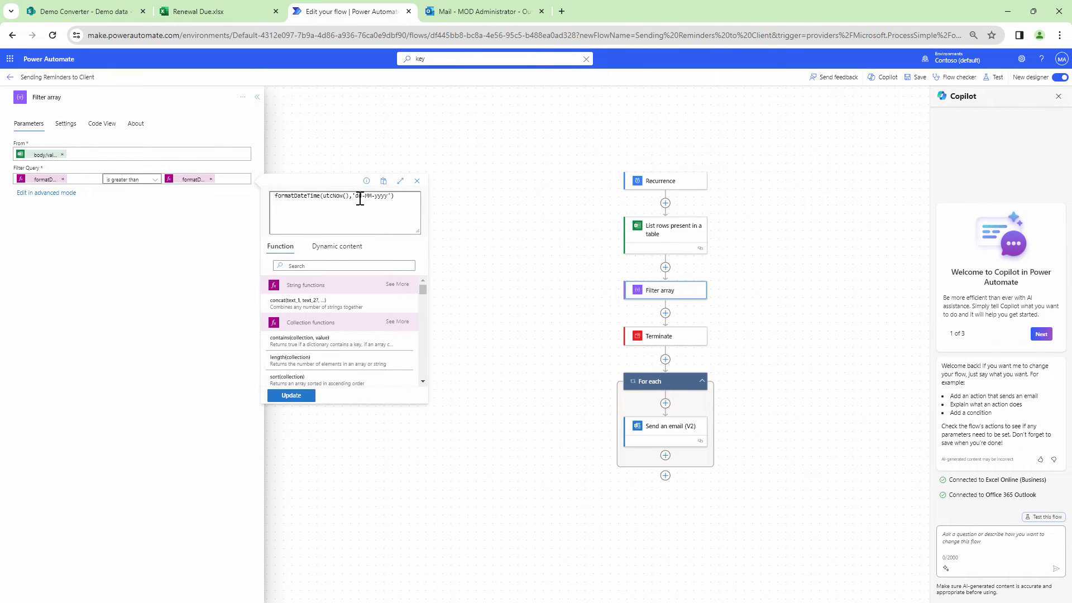
pyautogui.moveTo(354, 196); pyautogui.dragTo(479, 194)
pyautogui.write("'yyyy-MM-dd')")
pyautogui.write("'")
pyautogui.click(296, 396)
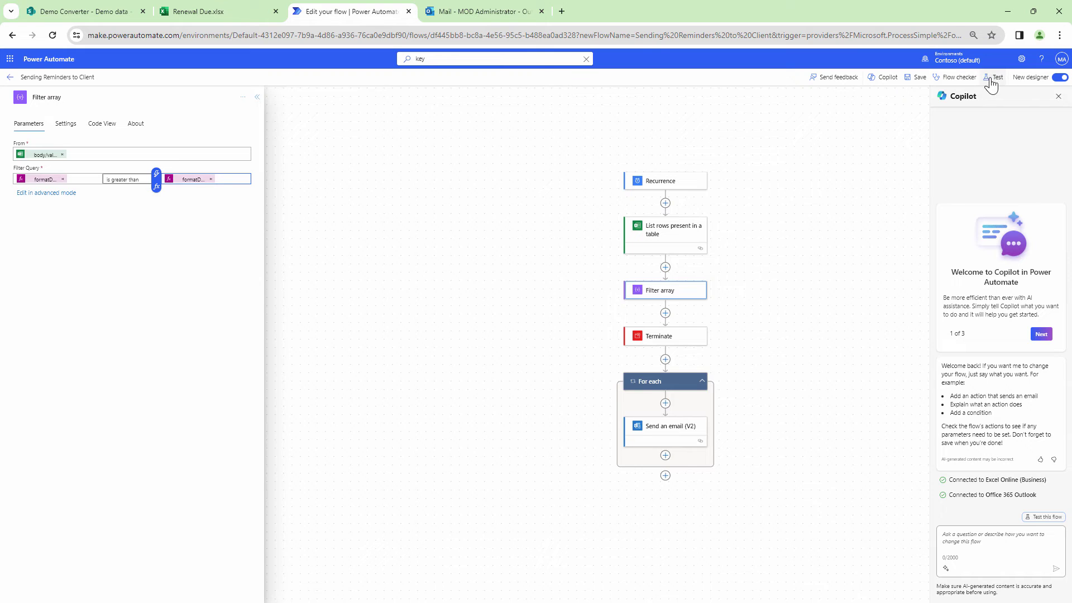
# - Save the flow with the corrected date format and run a manual test of it
pyautogui.click(924, 82)
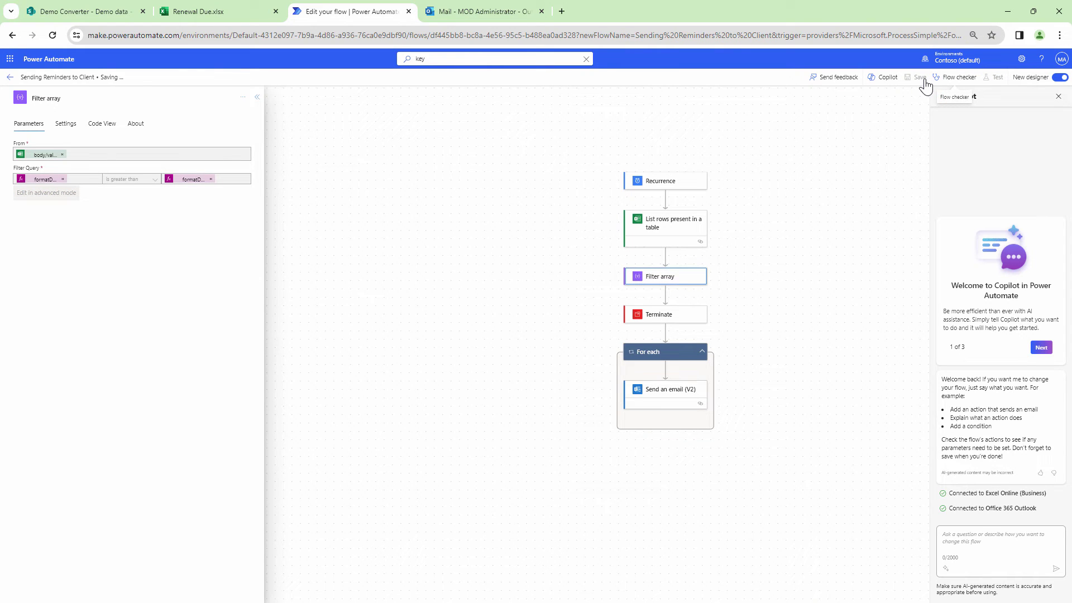
pyautogui.click(995, 79)
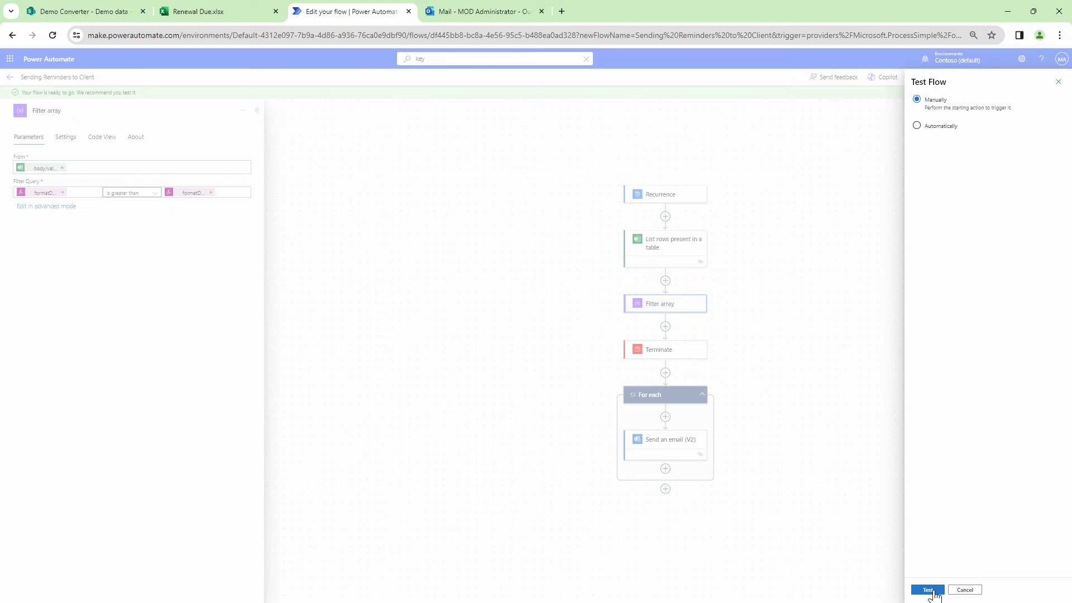
pyautogui.click(929, 589)
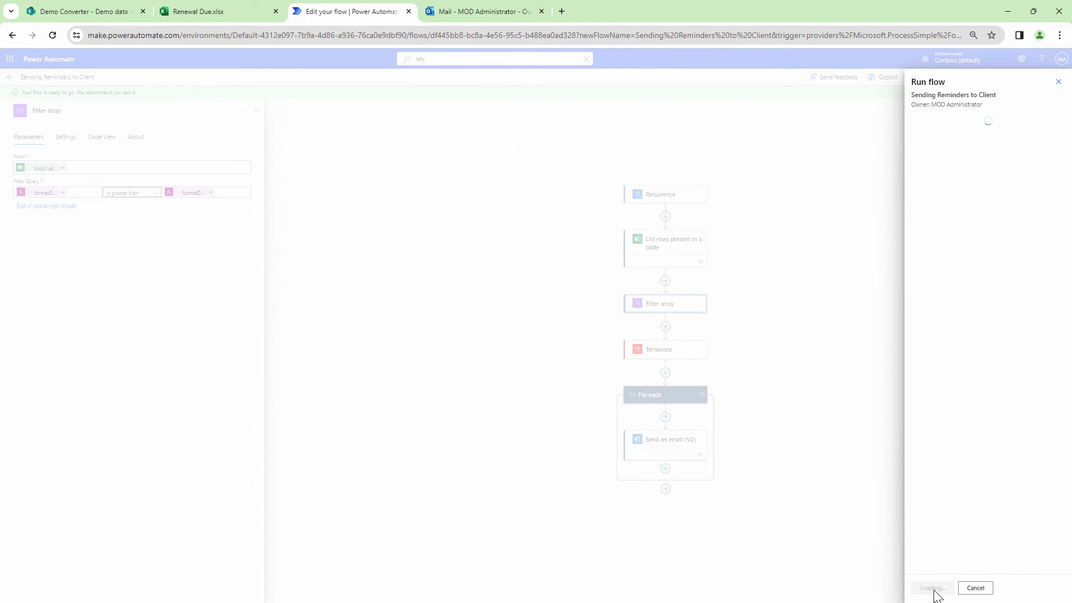
pyautogui.click(932, 588)
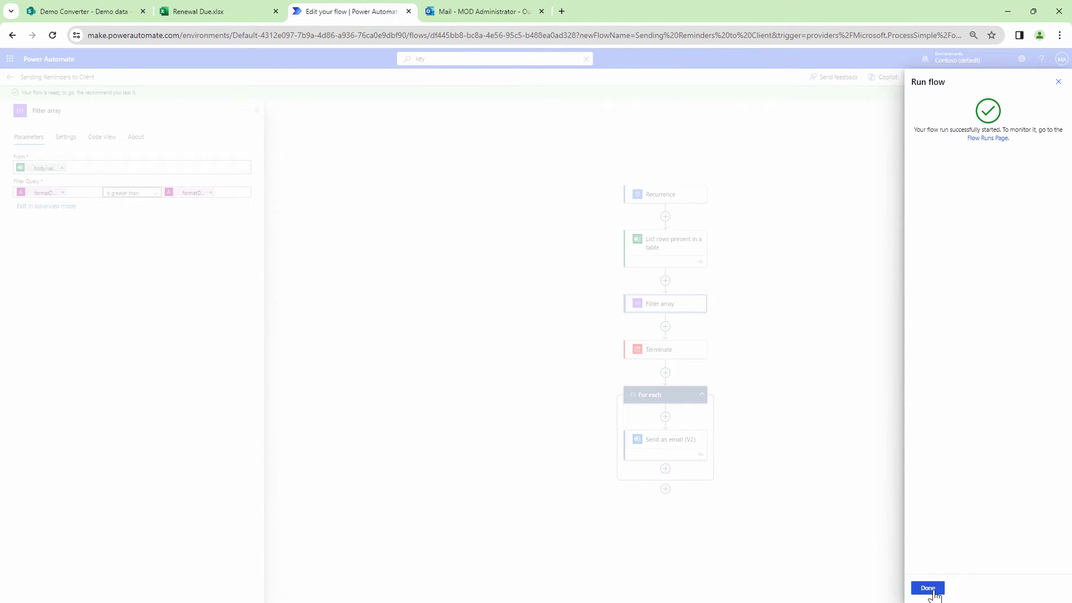
pyautogui.click(931, 588)
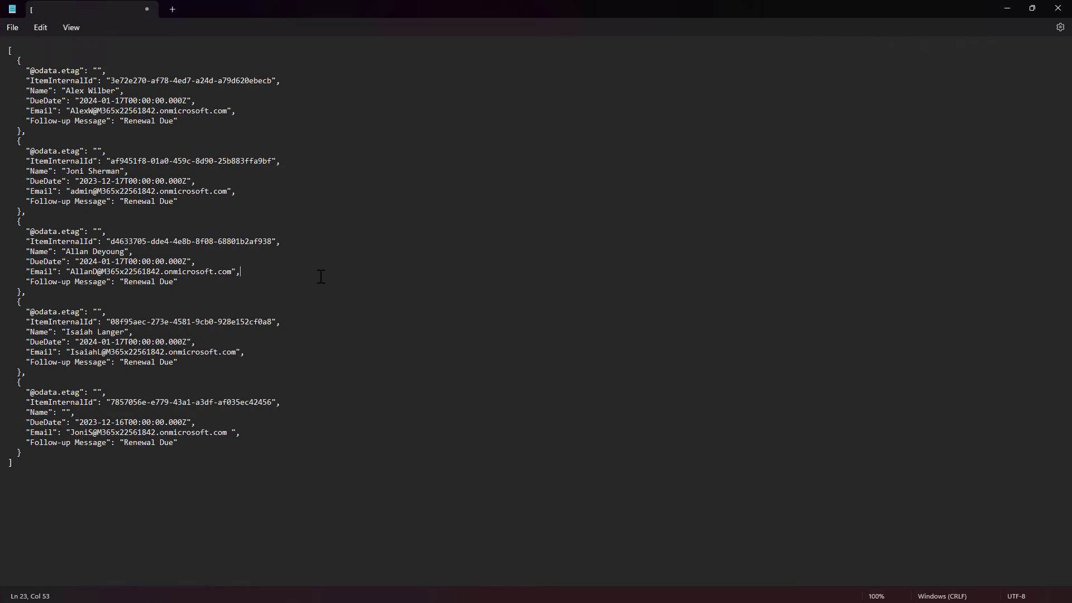
# - Replace the Notepad text with the new run's Filter array output body, and return the flow to editing
pyautogui.hotkey('ctrl', 'a')
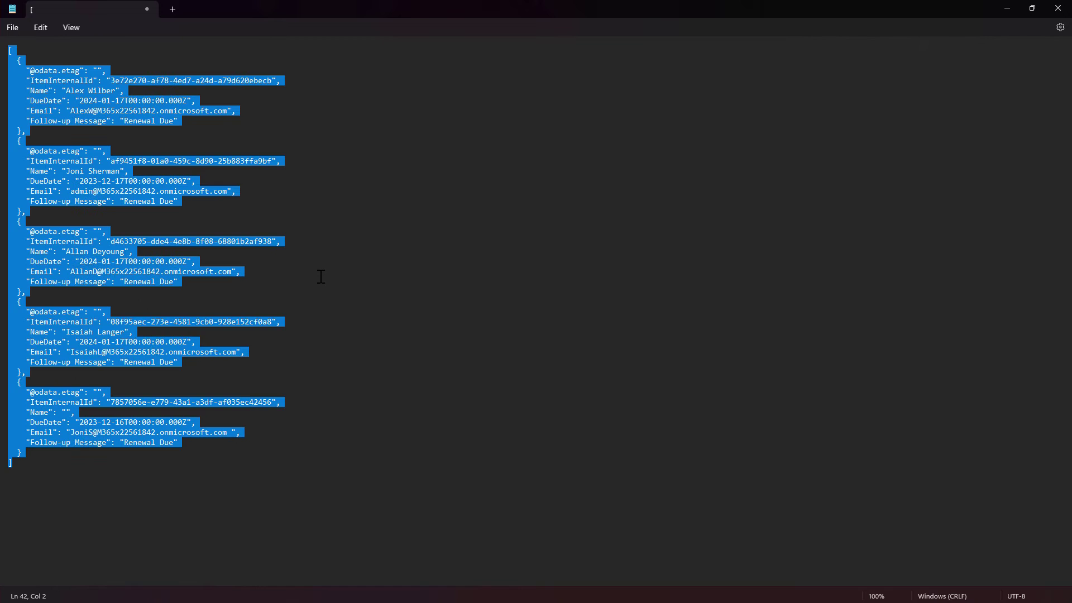
pyautogui.hotkey('ctrl', 'v')
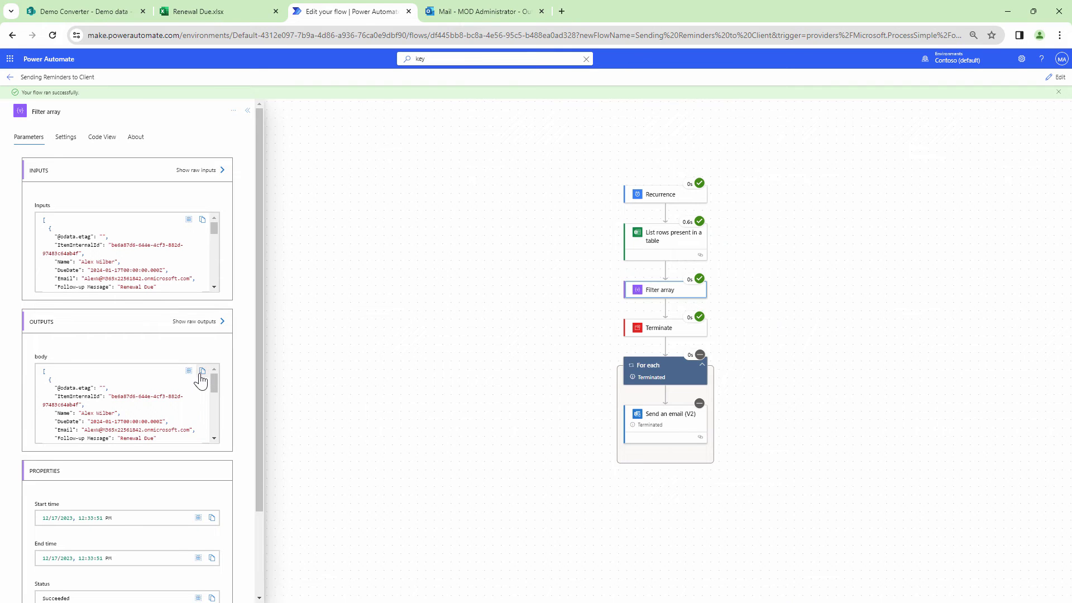
pyautogui.click(1058, 77)
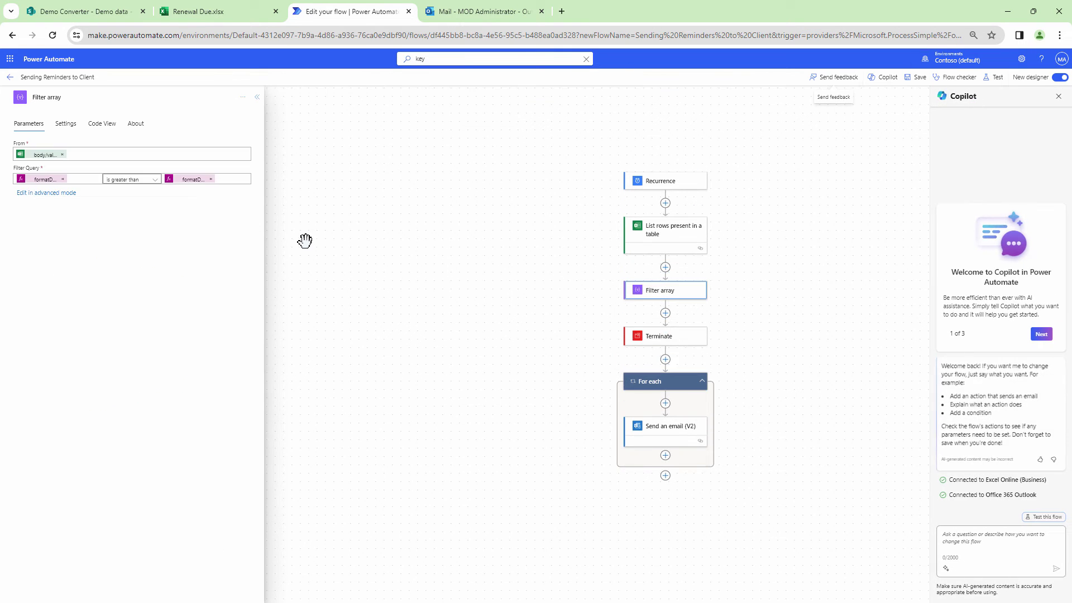
# - Add a Parse JSON action between Filter array and Terminate
pyautogui.click(666, 314)
pyautogui.click(664, 330)
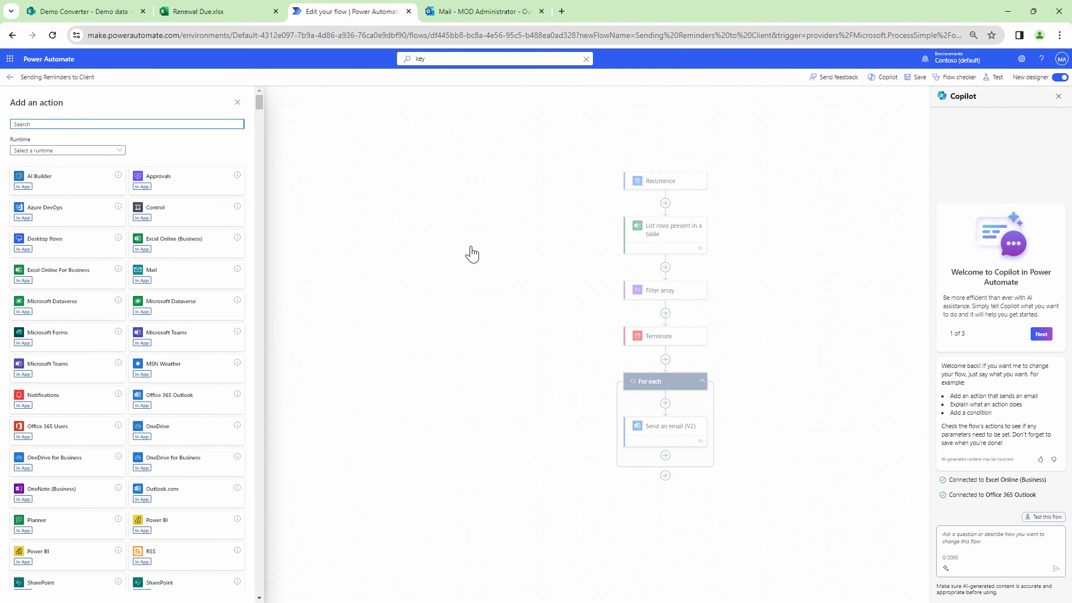
pyautogui.write('JSON')
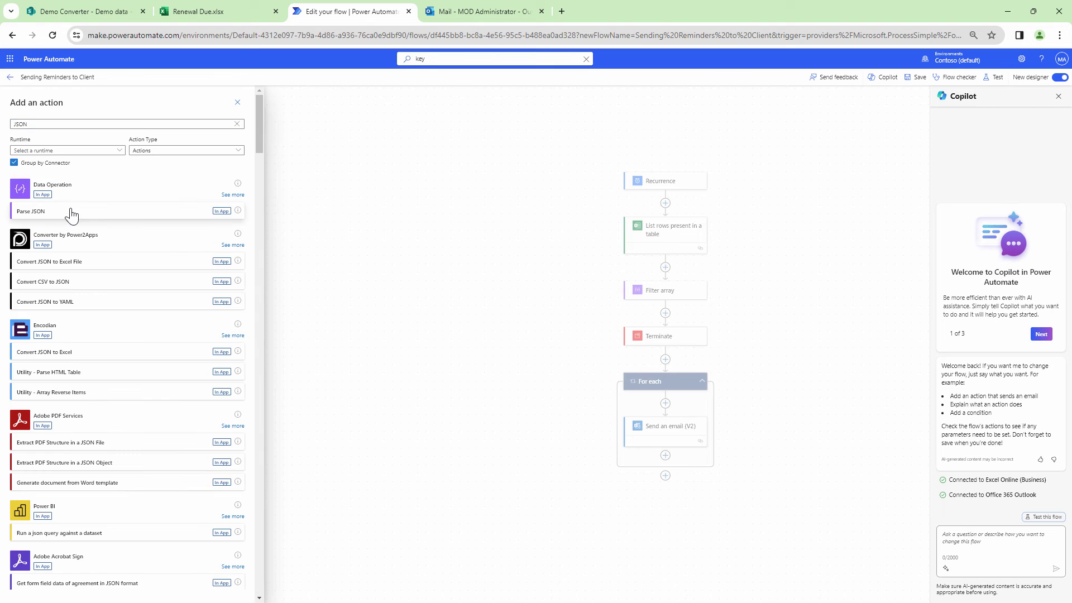
pyautogui.click(71, 213)
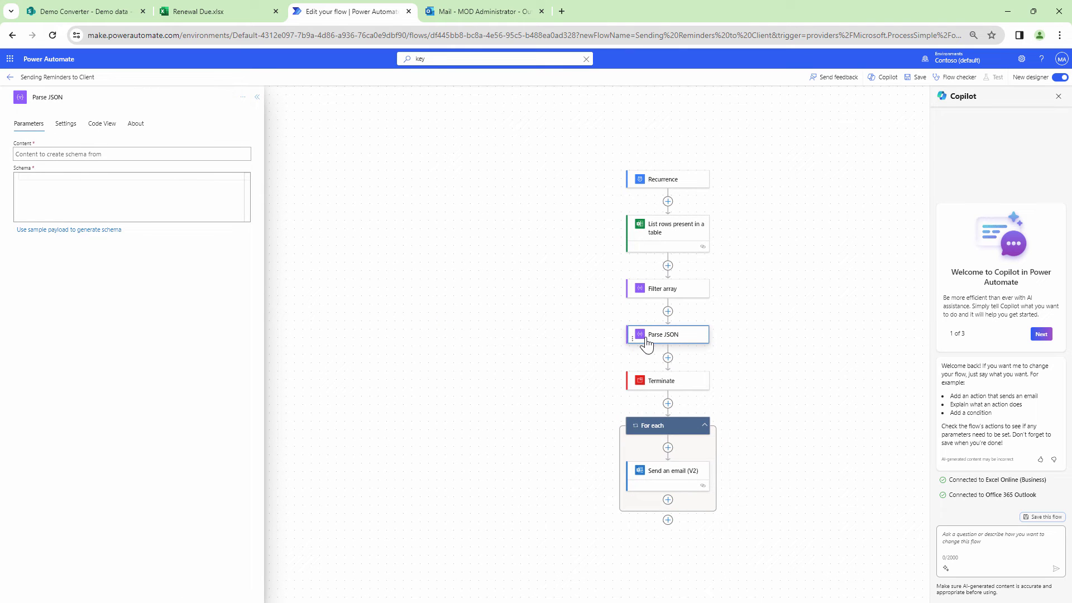
# - Generate the Parse JSON schema from the copied Filter array output as sample payload, and set Content to Filter array's Outputs
pyautogui.click(103, 230)
pyautogui.hotkey('ctrl', 'v')
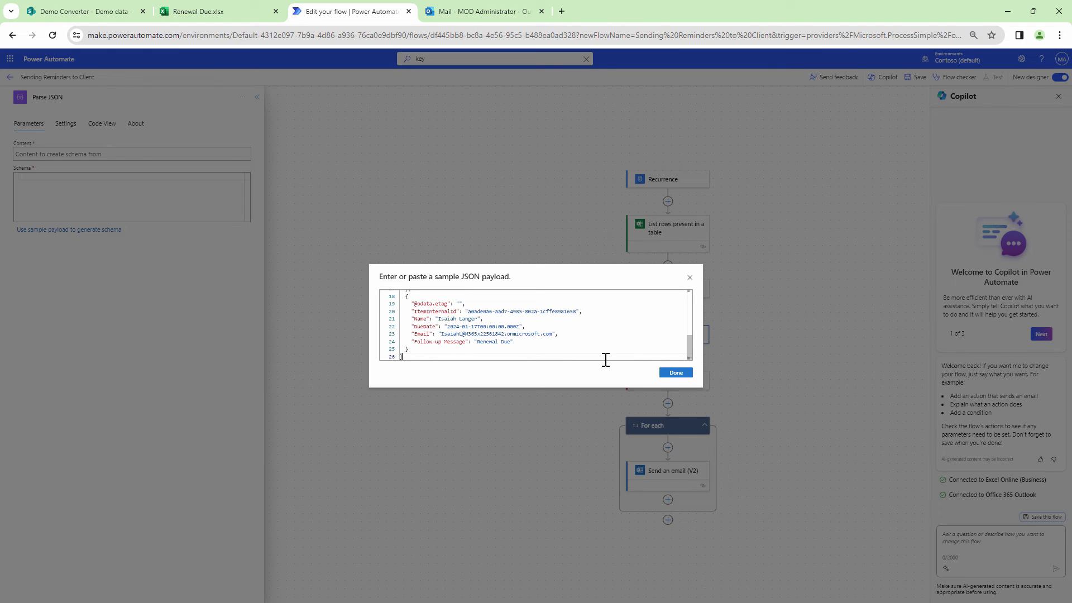
pyautogui.click(673, 372)
pyautogui.click(47, 154)
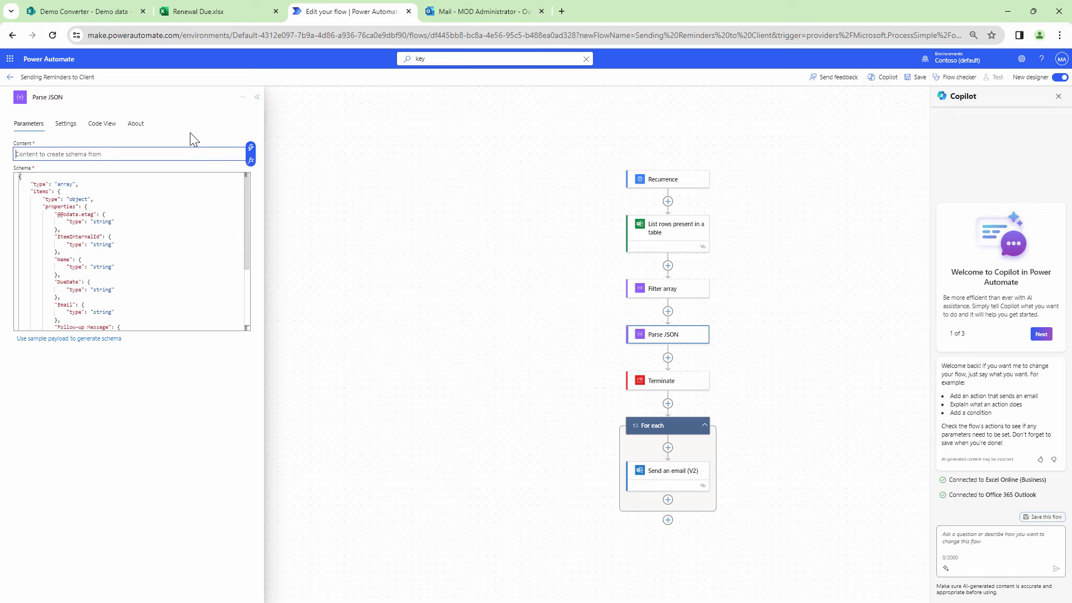
pyautogui.click(251, 149)
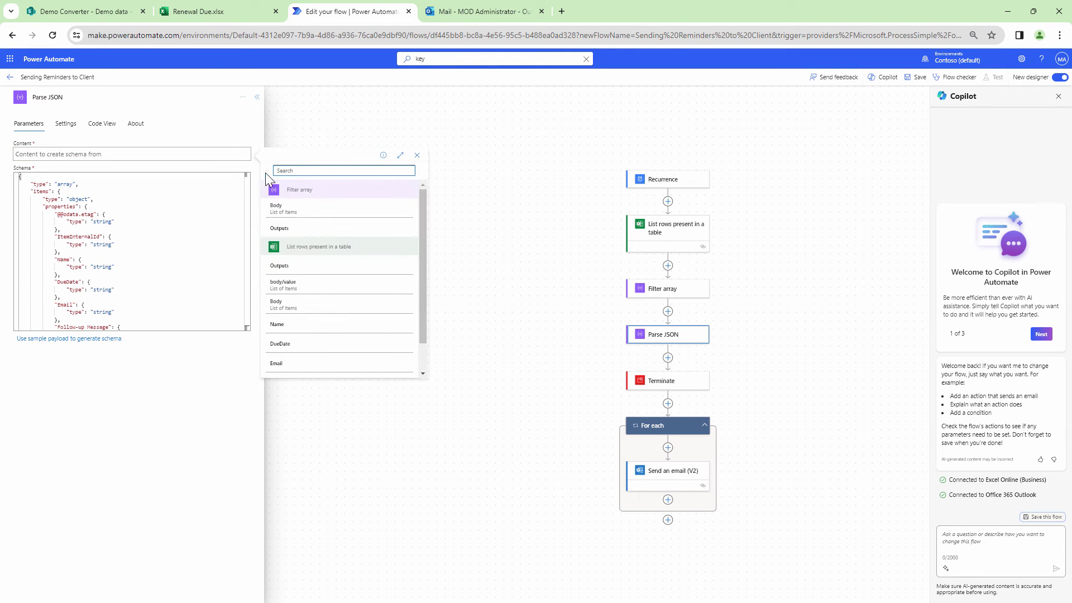
pyautogui.click(282, 229)
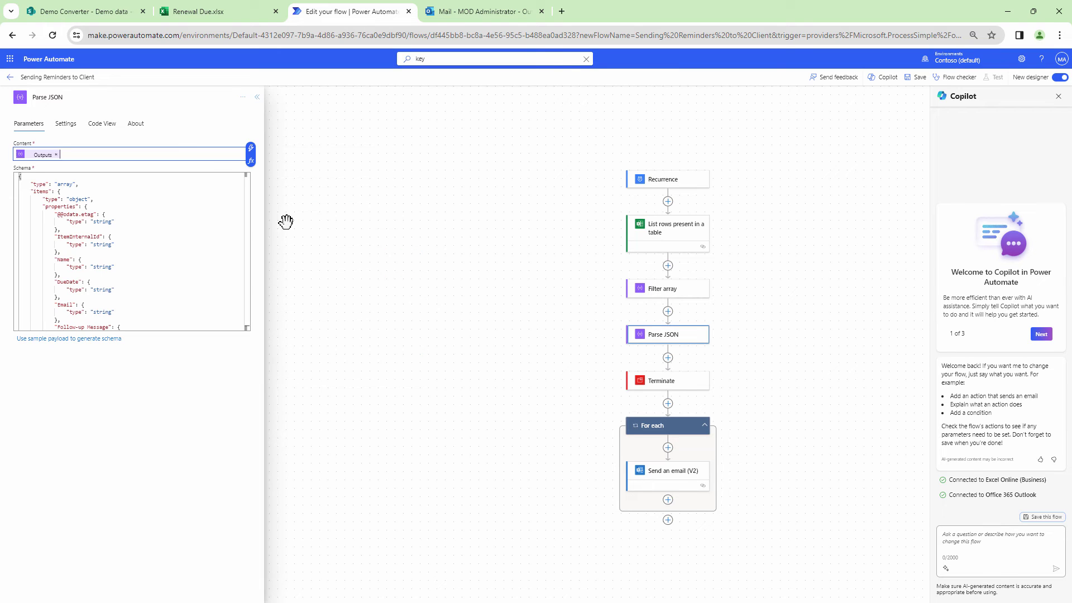
# - Delete the Terminate action from the flow
pyautogui.click(677, 388)
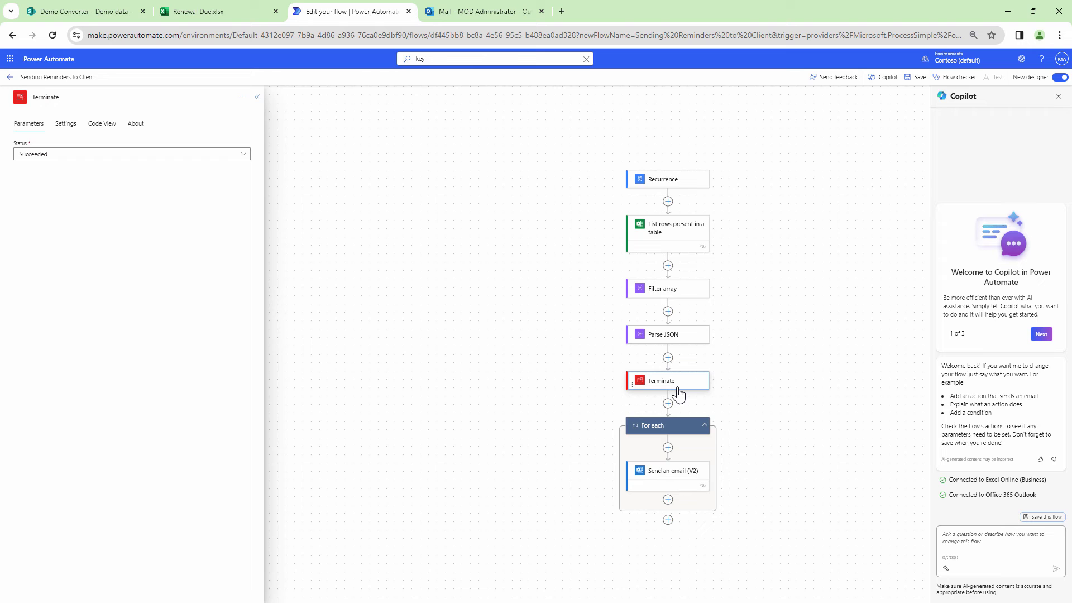
pyautogui.press('Delete')
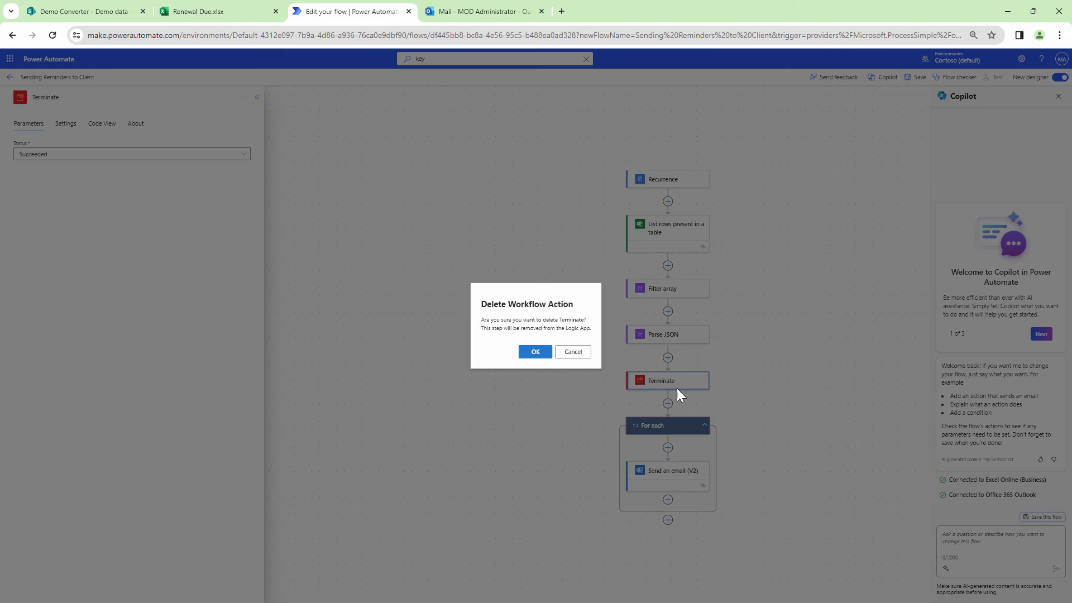
pyautogui.click(535, 351)
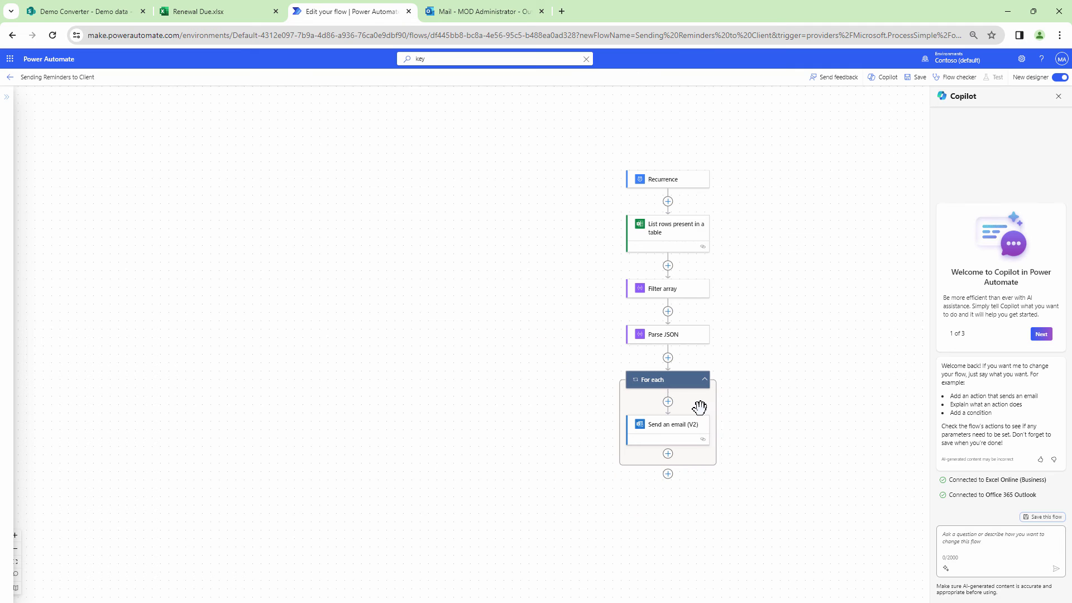
# - Replace the For each loop's input from the Excel rows with the Body output of Parse JSON
pyautogui.click(666, 430)
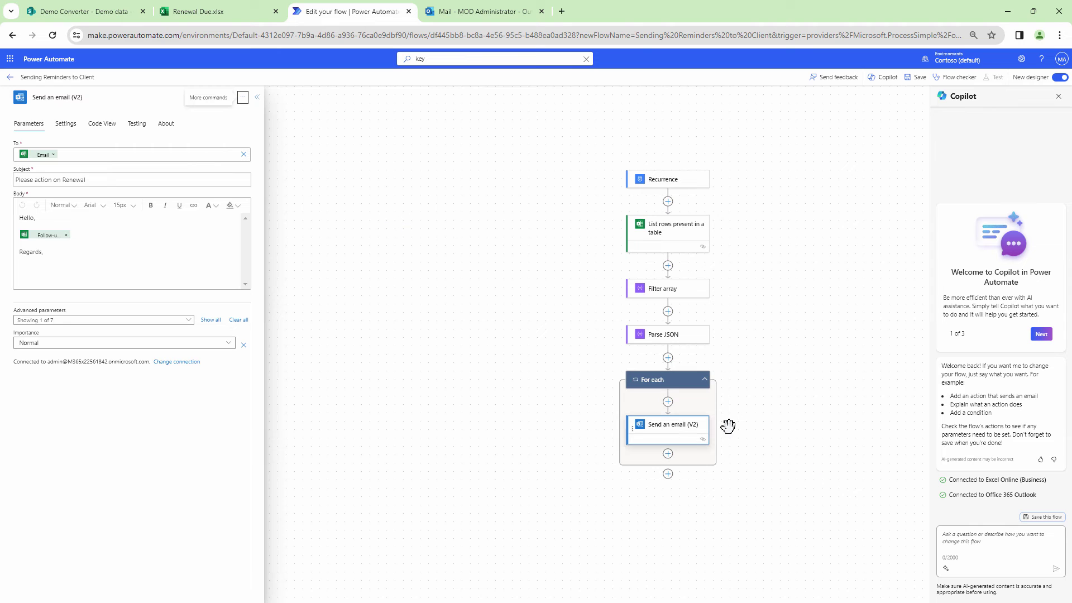
pyautogui.click(673, 382)
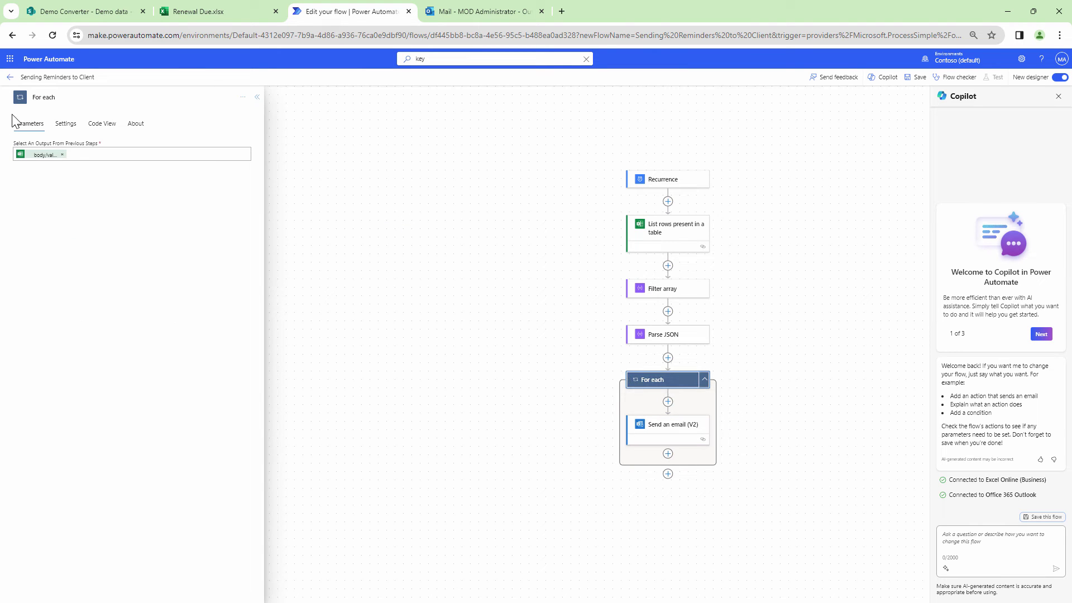
pyautogui.click(62, 154)
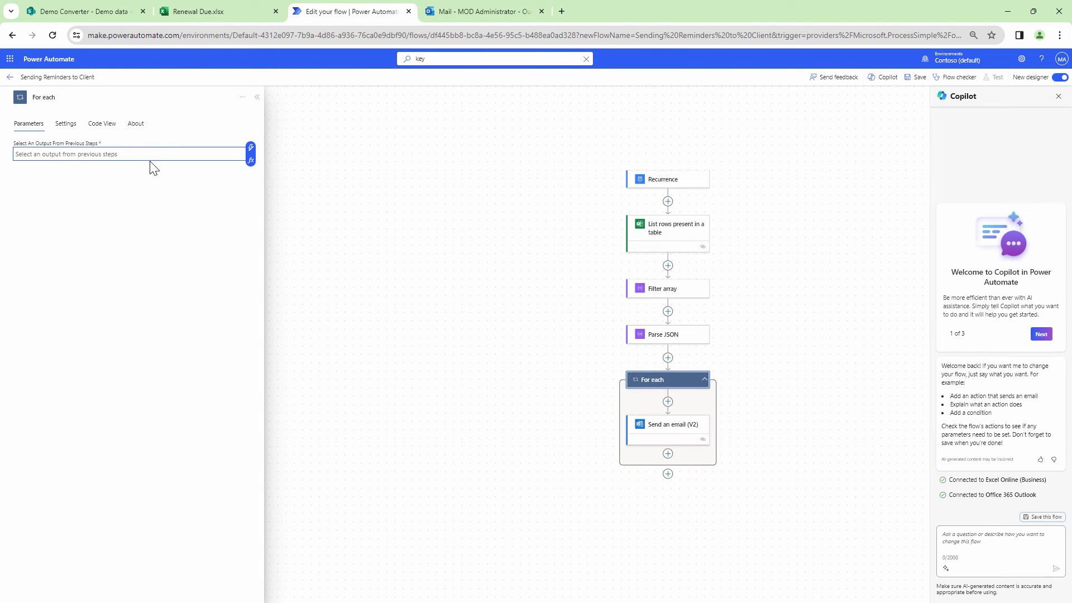
pyautogui.click(250, 148)
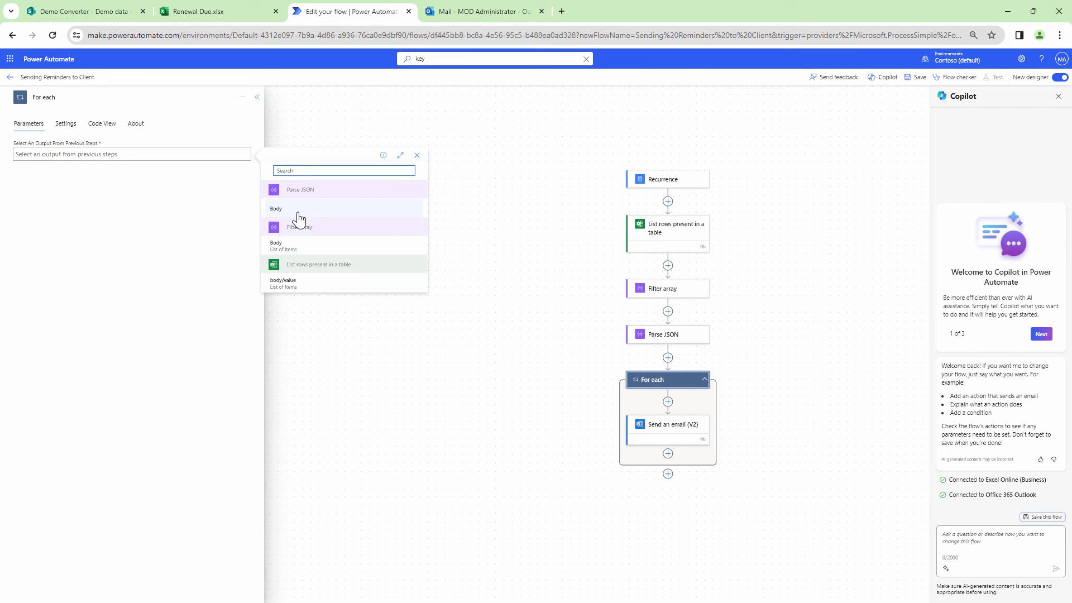
pyautogui.click(298, 214)
# - Replace the recipient in Send an email (V2) with Body Email from Parse JSON
pyautogui.click(682, 431)
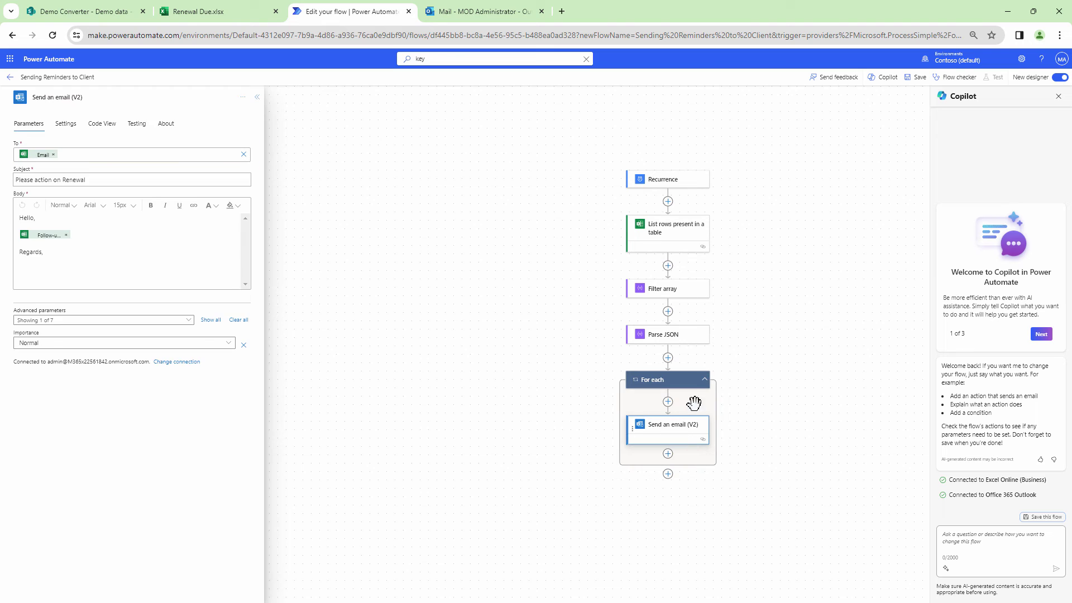
pyautogui.click(54, 155)
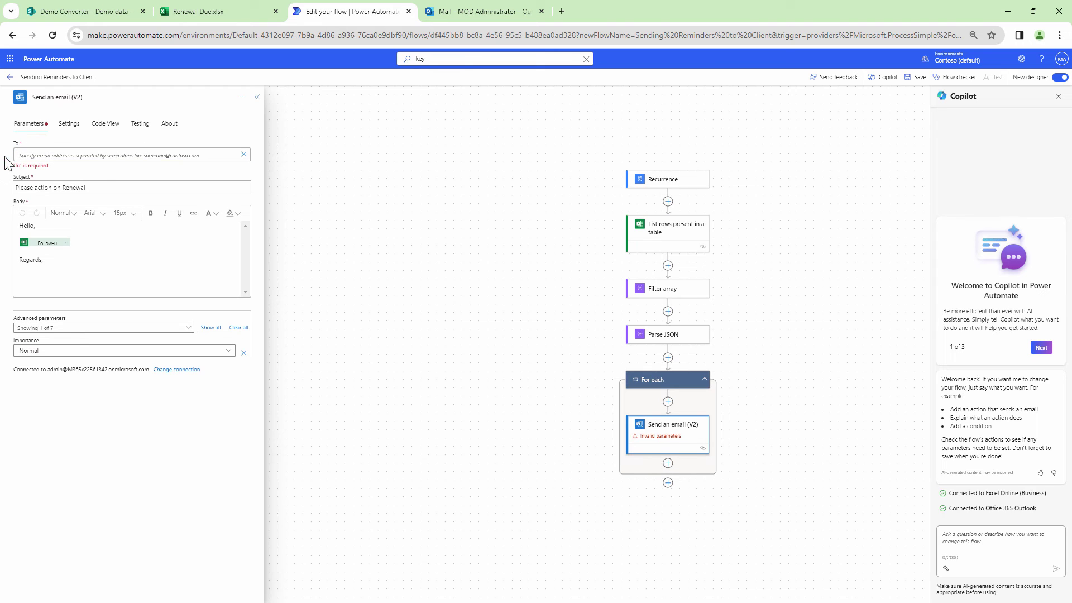
pyautogui.click(7, 161)
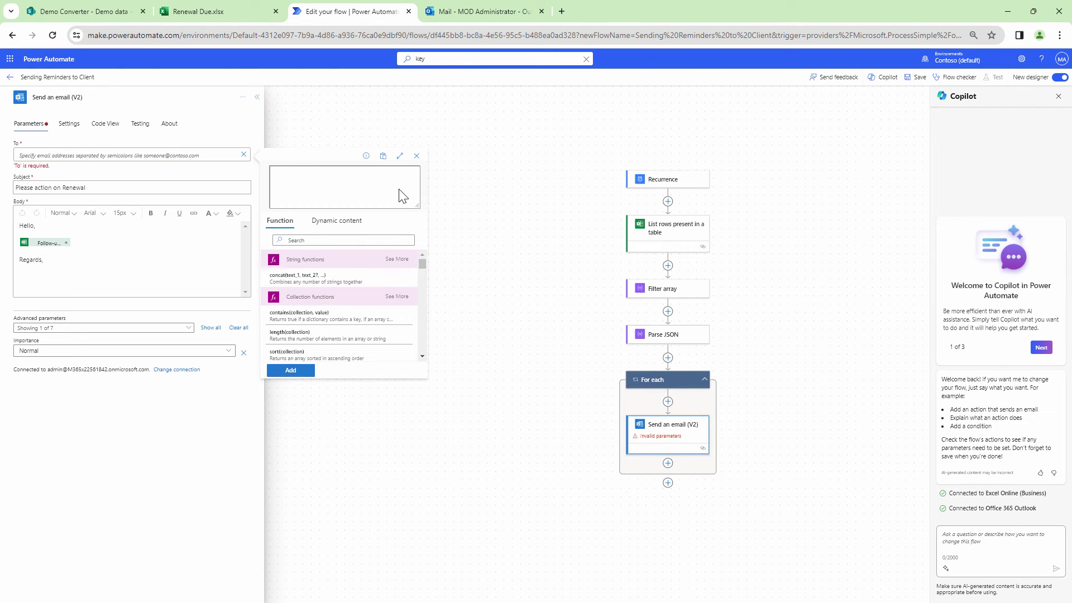
pyautogui.click(125, 156)
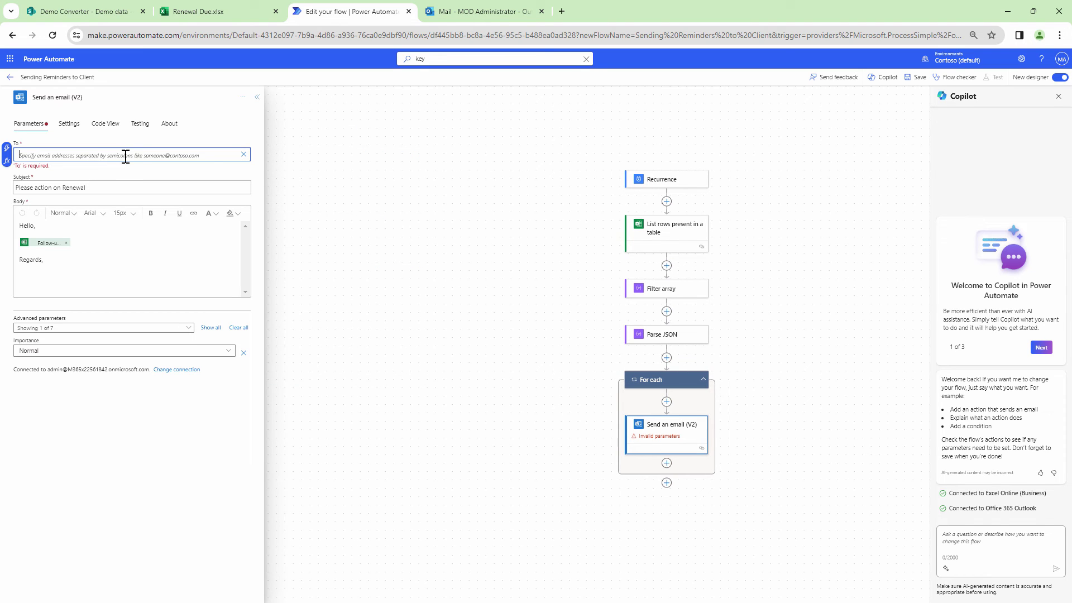
pyautogui.click(7, 148)
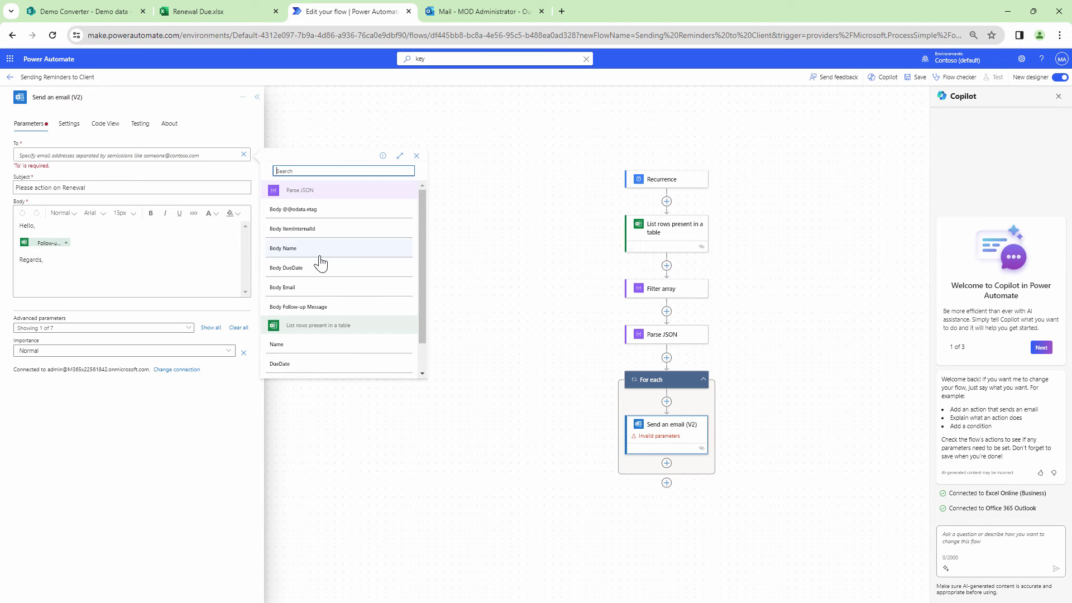
pyautogui.click(304, 288)
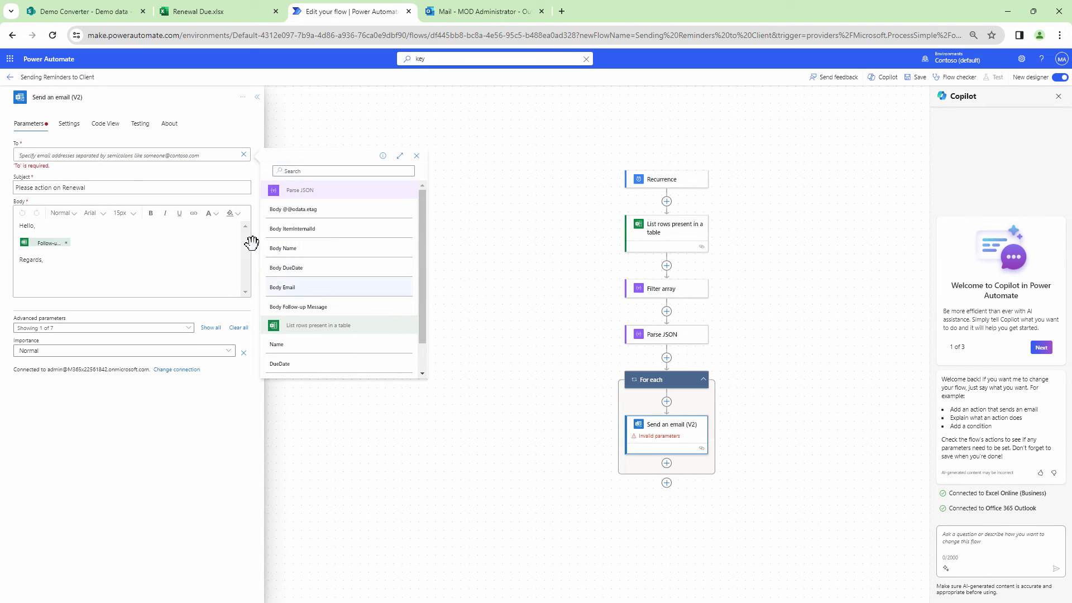
# - Replace the follow-up message in the Send an email (V2) body with Body Follow-up Message from Parse JSON
pyautogui.click(66, 244)
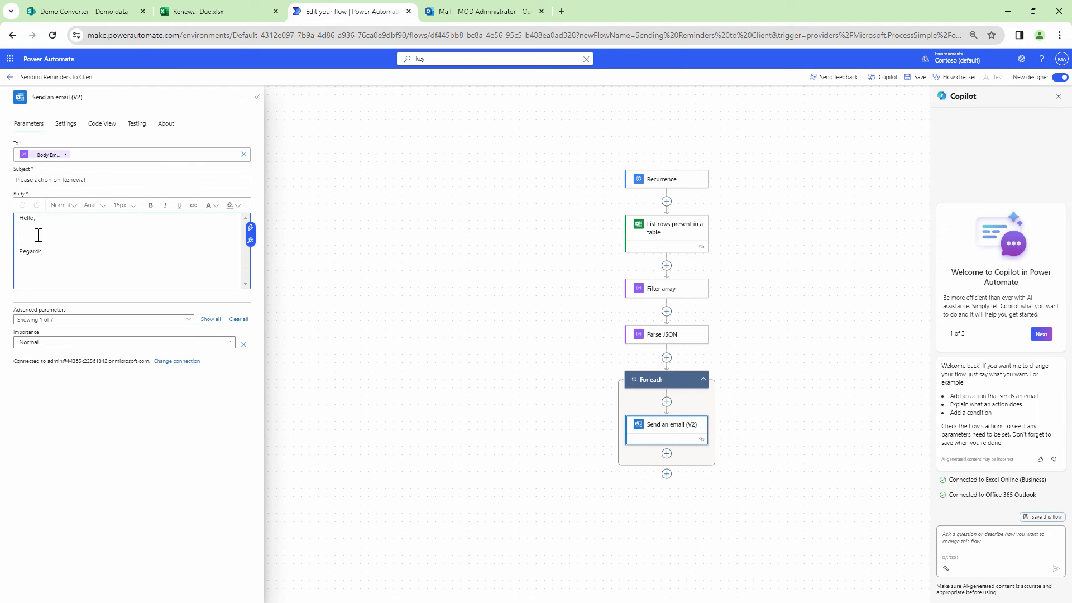
pyautogui.click(250, 228)
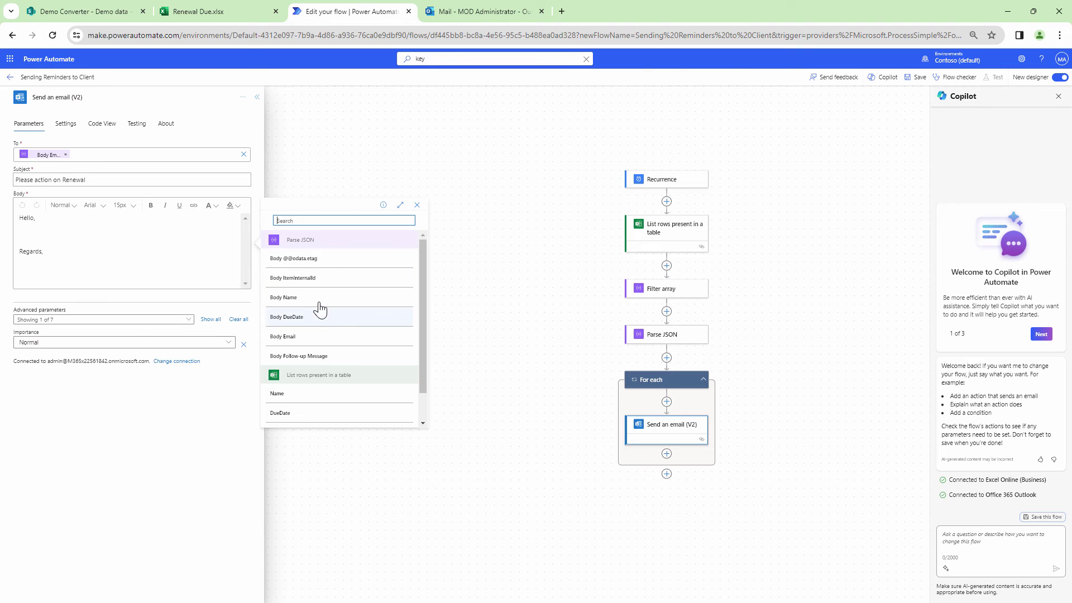
pyautogui.click(316, 356)
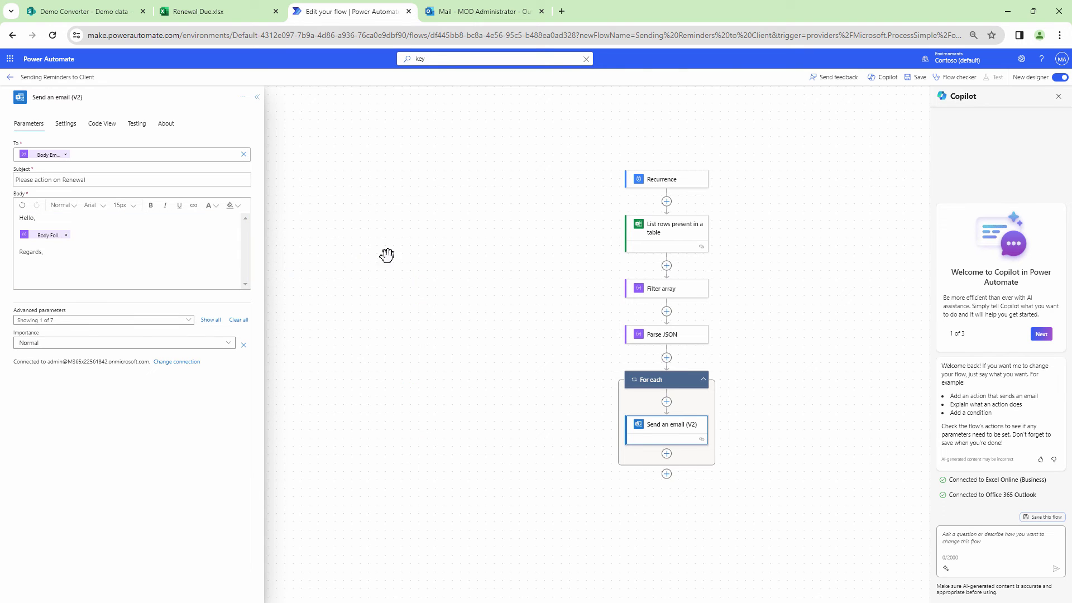
# - Save and test the flow, and examine the error details of the Parse JSON action in the run
pyautogui.click(913, 78)
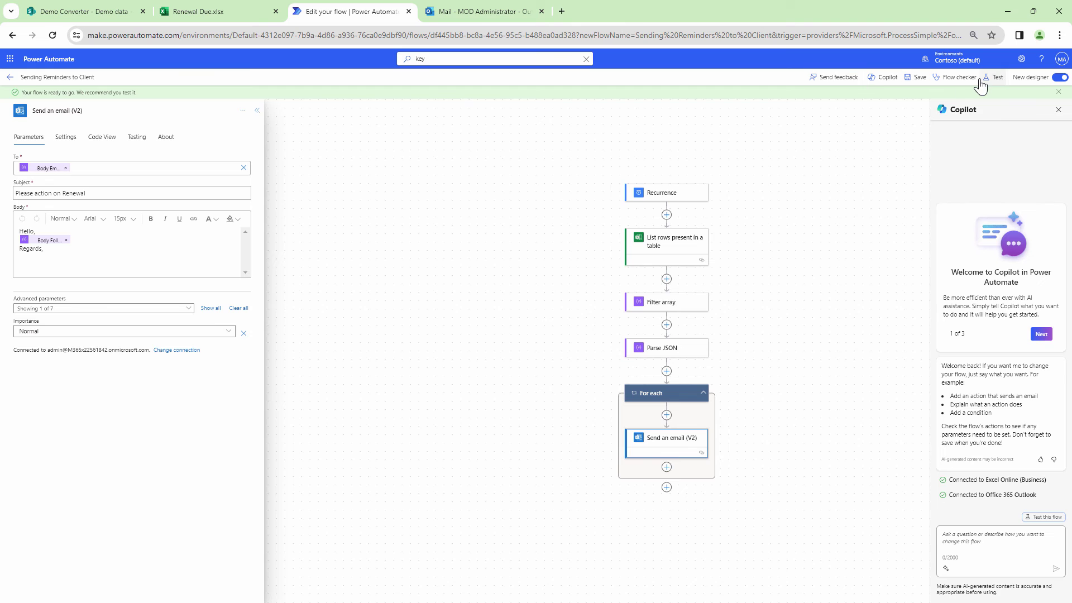
pyautogui.click(993, 78)
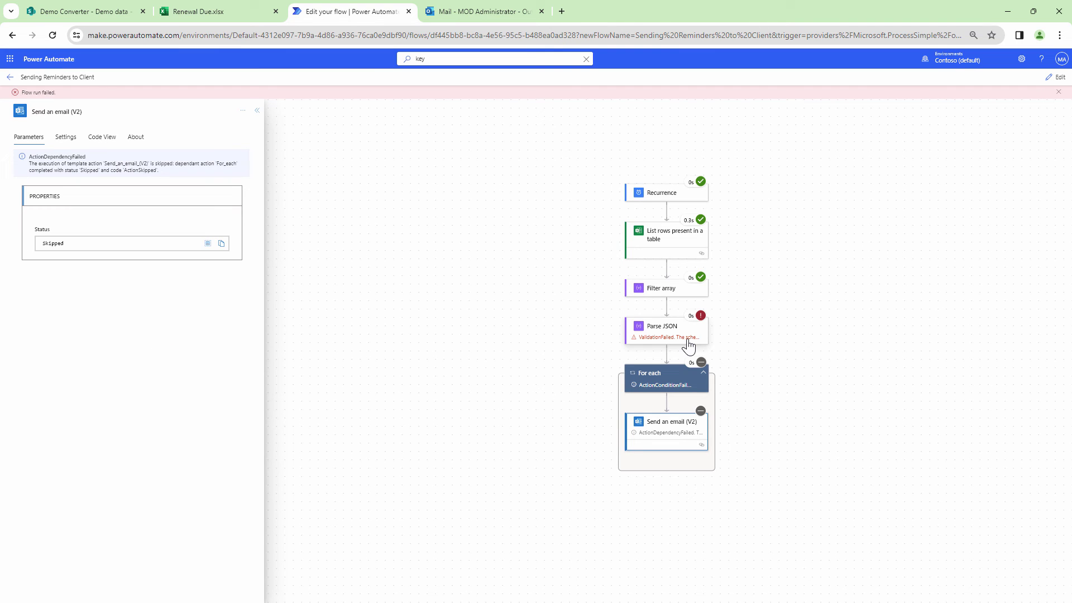
pyautogui.click(689, 343)
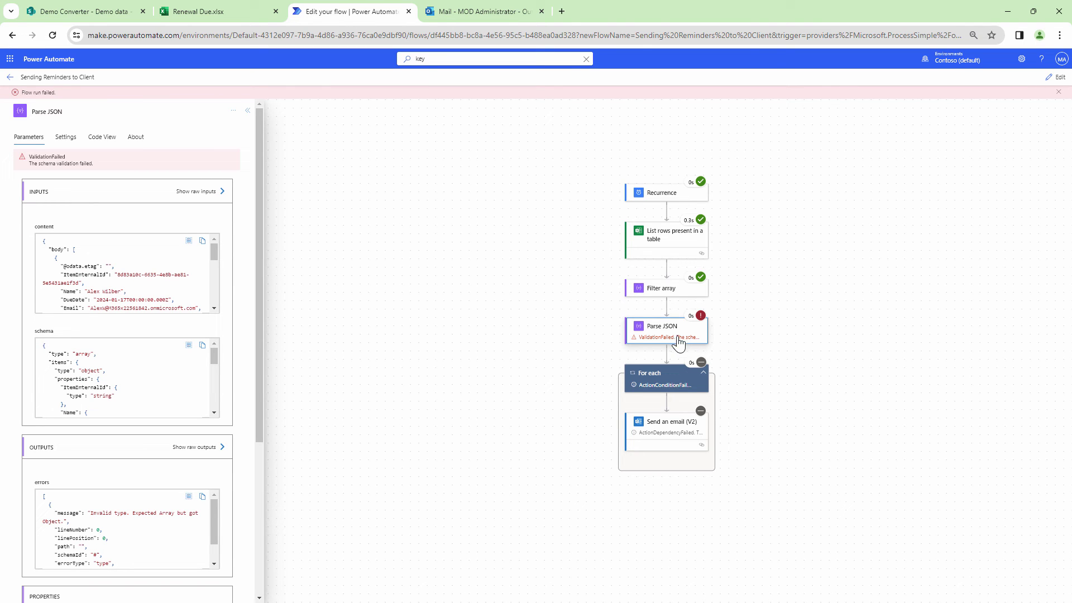
pyautogui.scroll(-5, 212, 327)
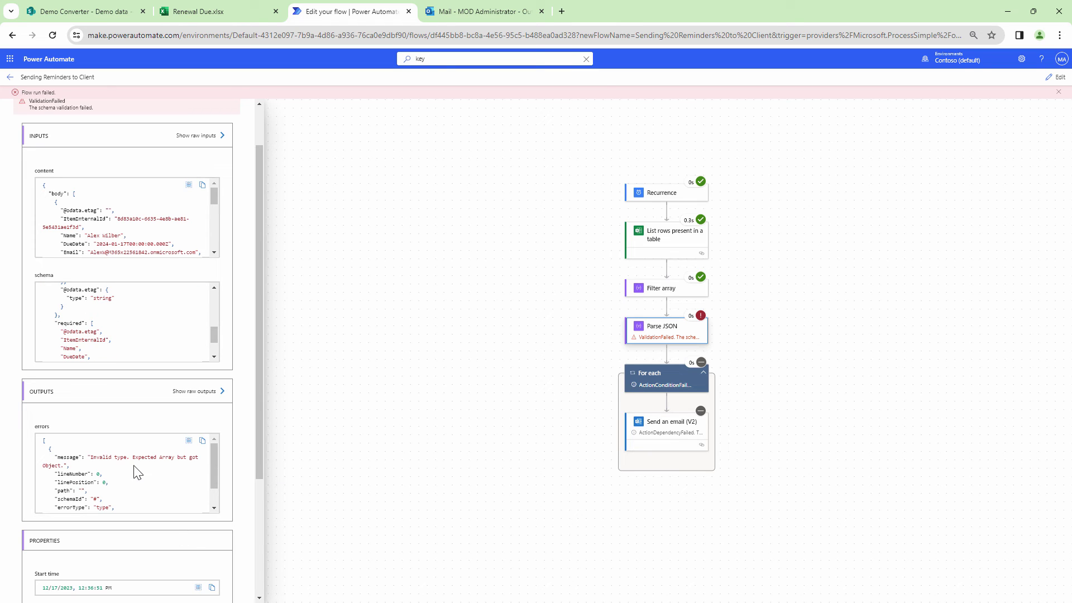
pyautogui.moveTo(126, 458); pyautogui.dragTo(180, 464)
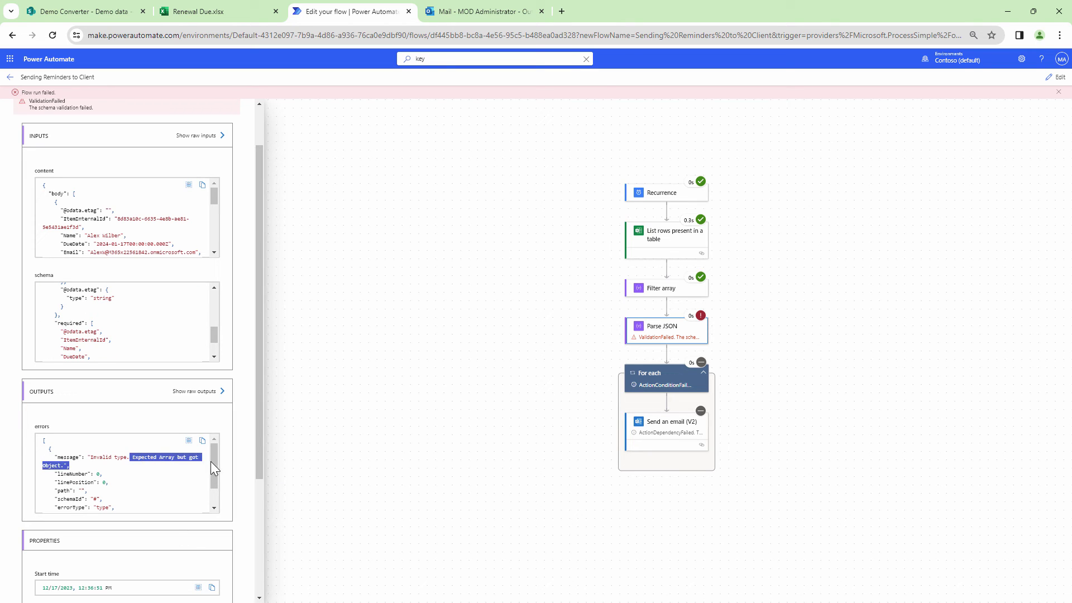
# - Try to replace Parse JSON's Content with Body from Filter array in the new designer
pyautogui.click(1055, 78)
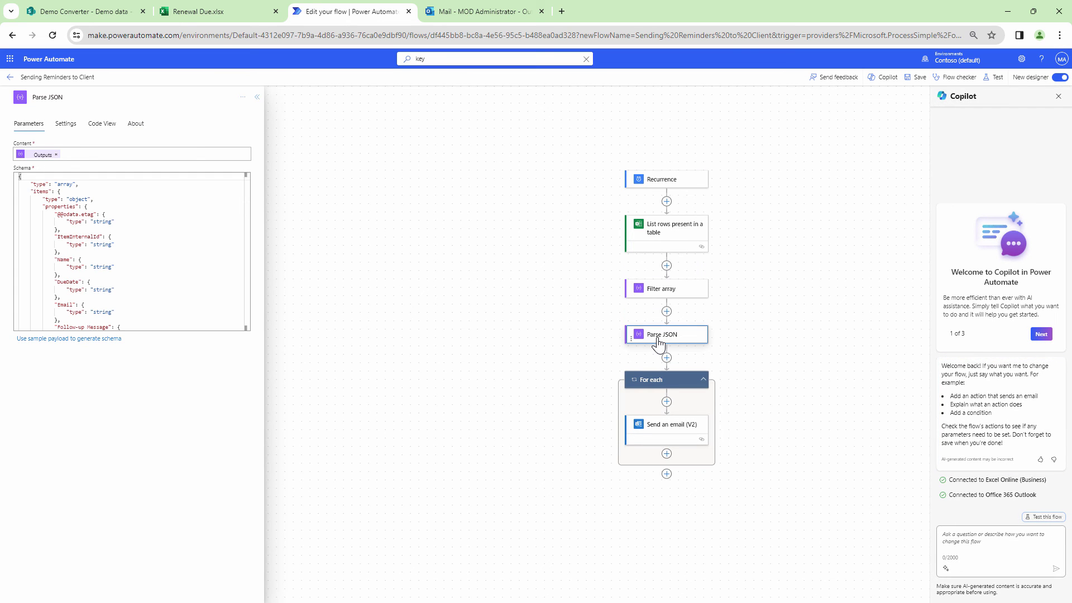
pyautogui.click(56, 154)
pyautogui.click(252, 157)
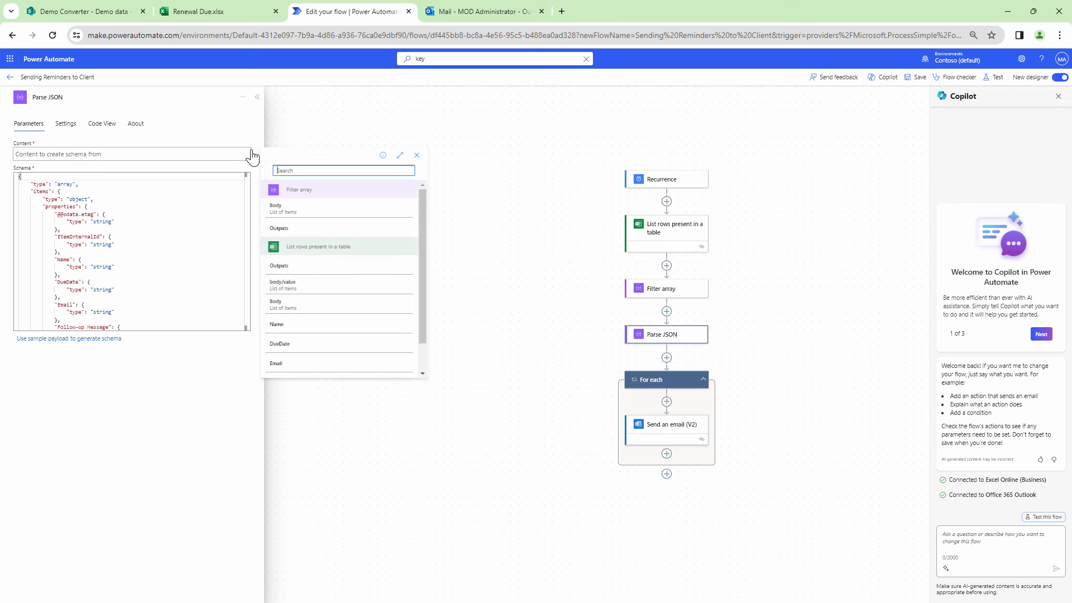
pyautogui.click(314, 210)
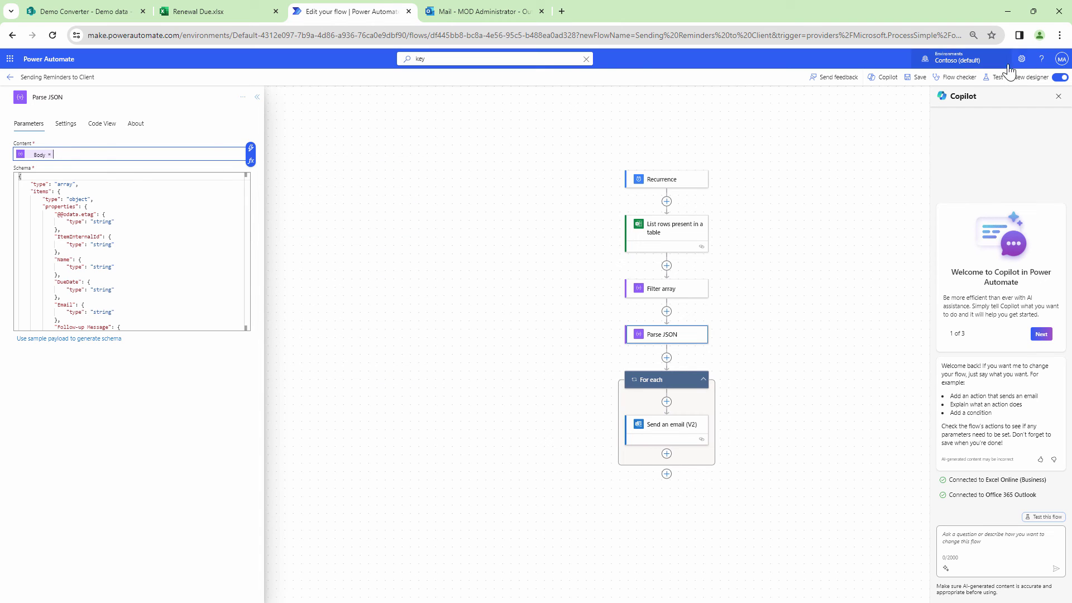
# - Save the flow and run it as a manual test with the changed Parse JSON content
pyautogui.click(919, 79)
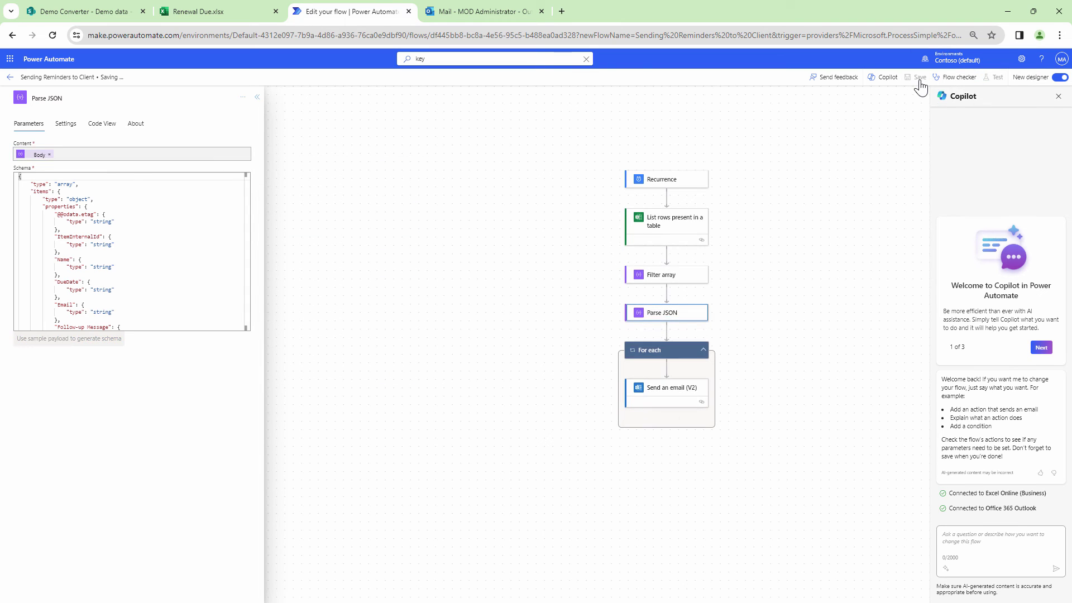
pyautogui.click(1002, 82)
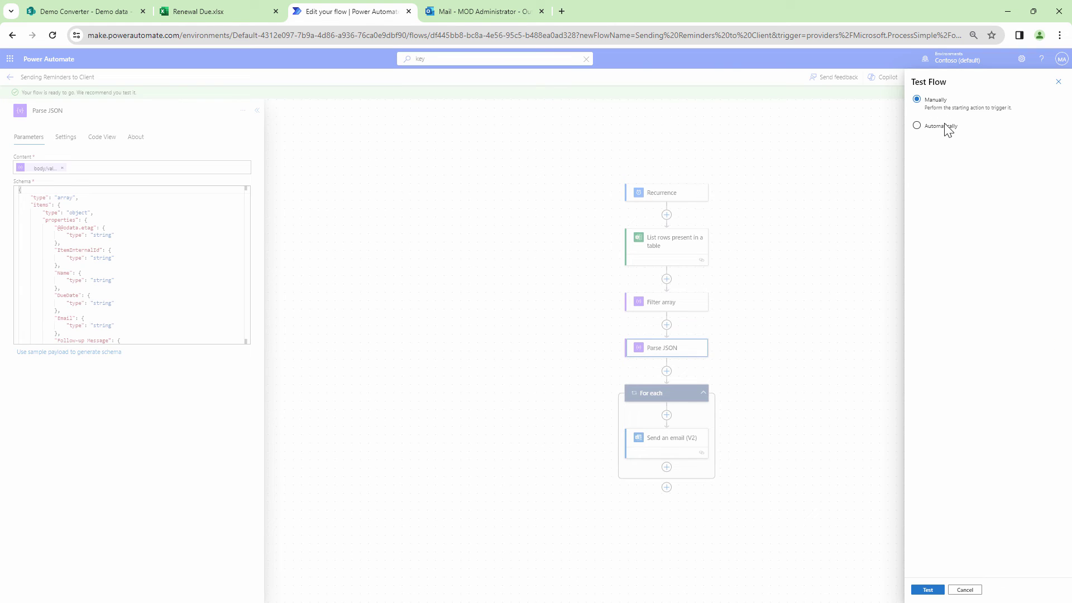
pyautogui.click(929, 592)
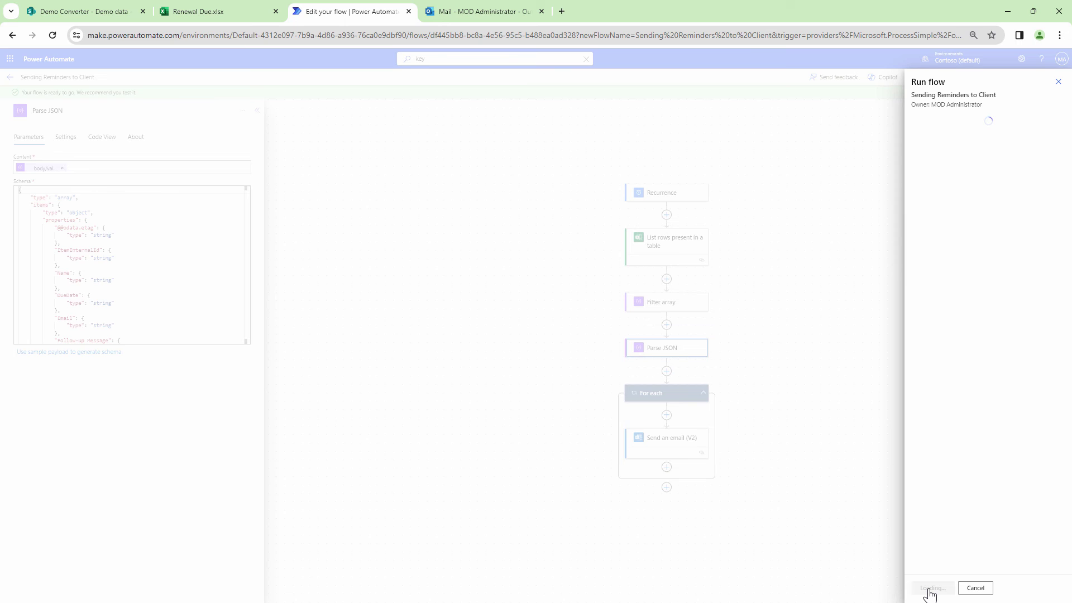
pyautogui.click(929, 592)
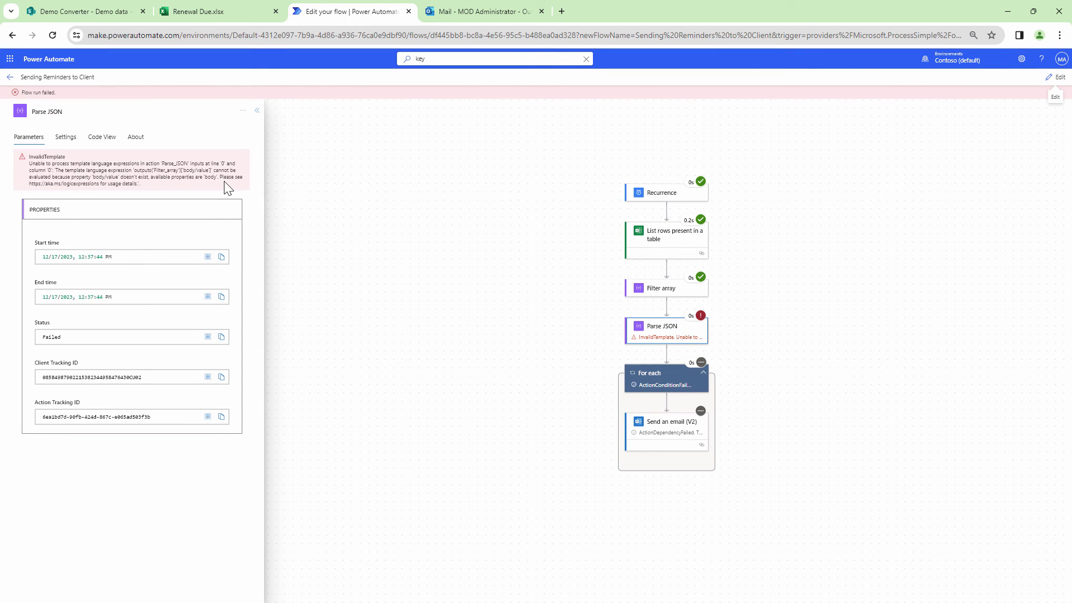
# - Examine the Filter array action's output body in the run details
pyautogui.click(659, 299)
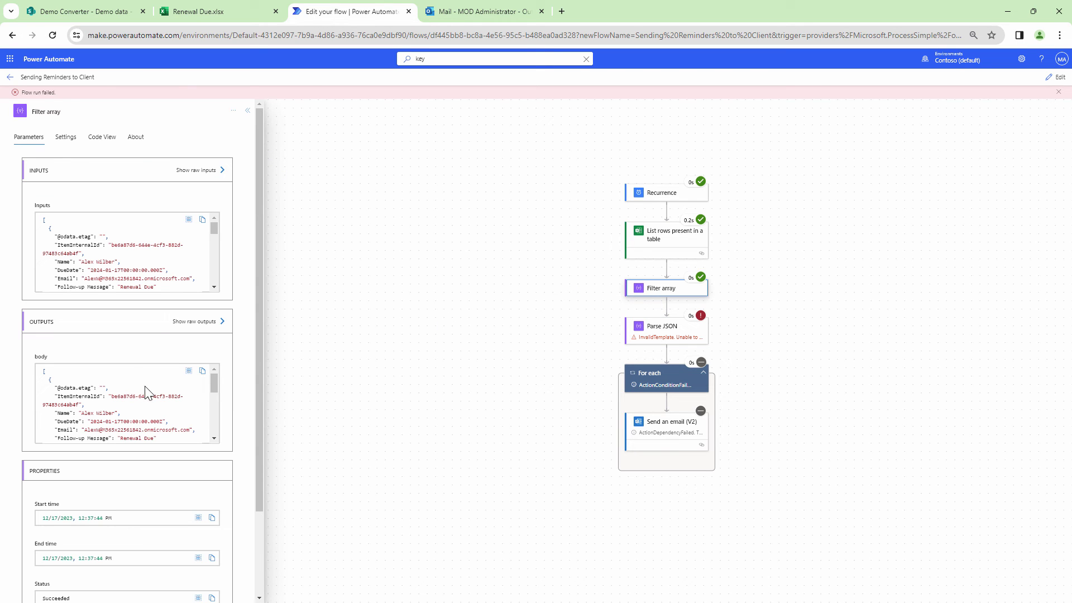
pyautogui.scroll(-2, 161, 400)
pyautogui.scroll(-3, 184, 412)
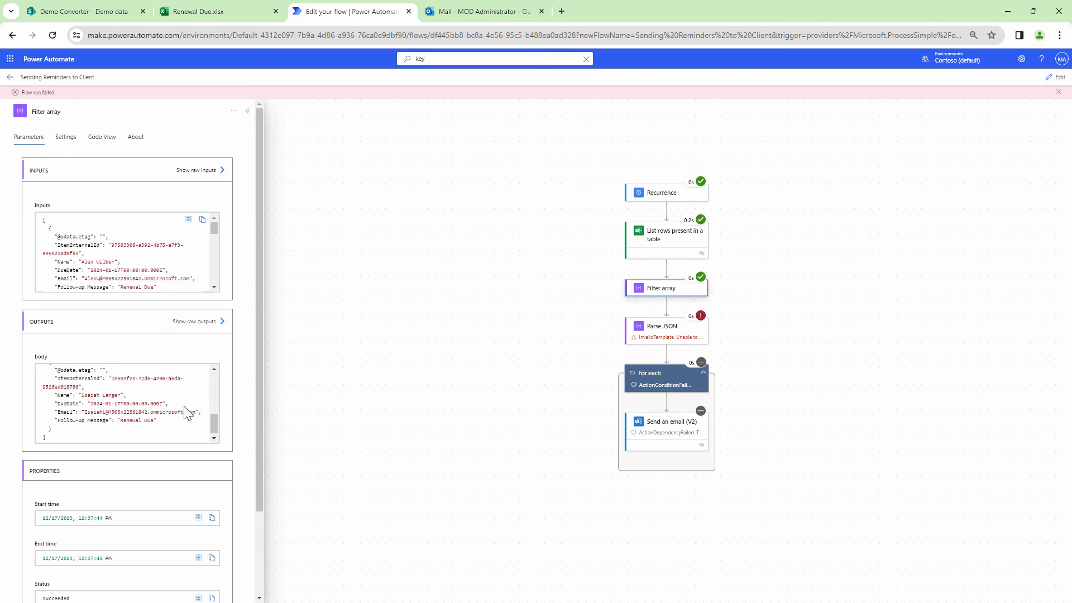
pyautogui.scroll(5, 150, 420)
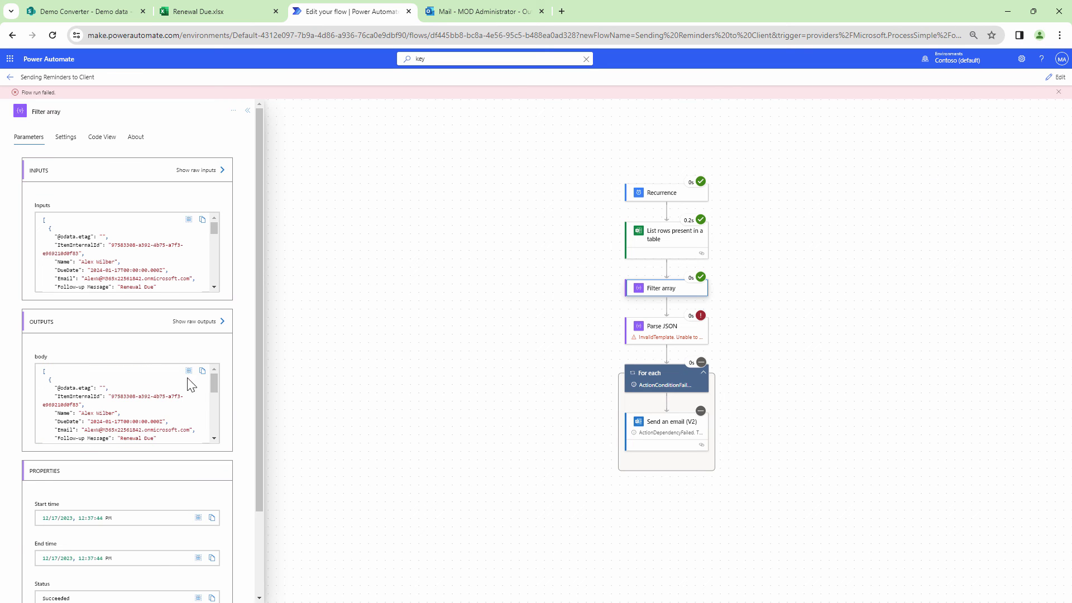
# - Regenerate the Parse JSON schema from the Filter array output body as sample payload, and run the flow again
pyautogui.click(1056, 77)
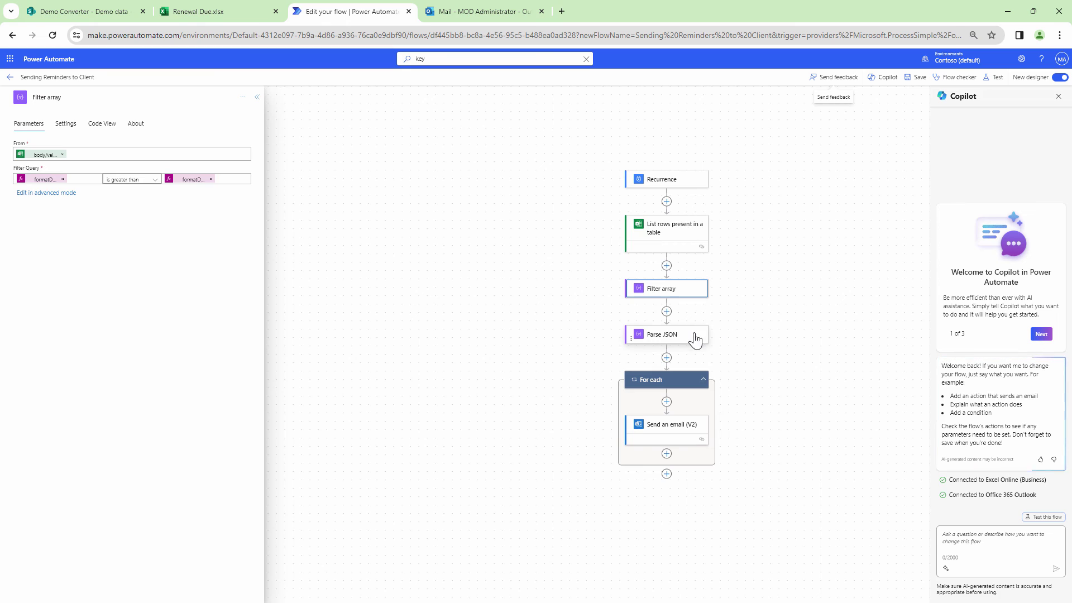
pyautogui.click(678, 340)
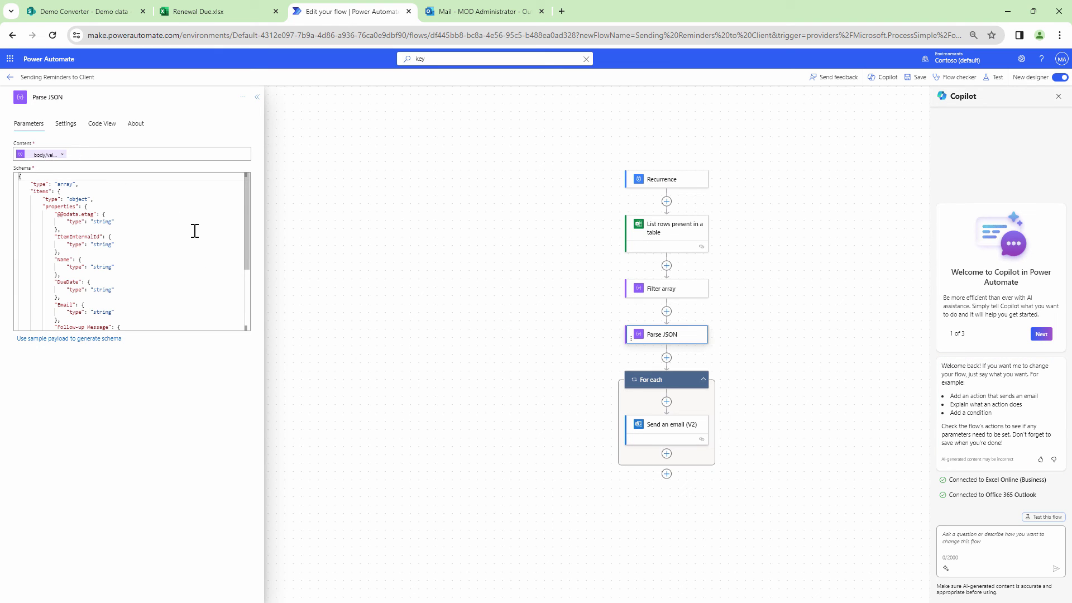
pyautogui.click(93, 339)
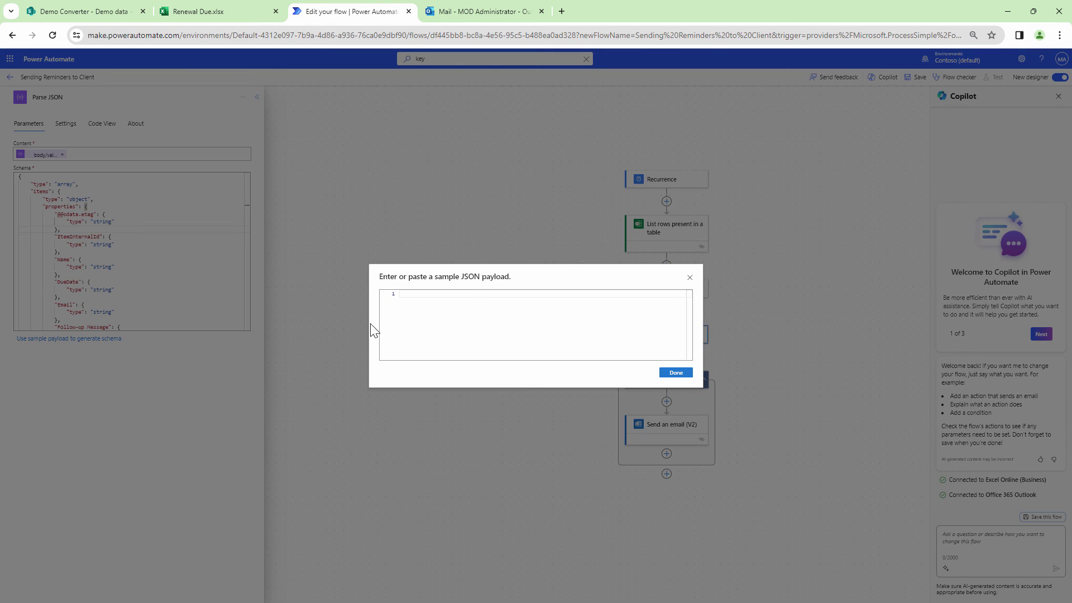
pyautogui.hotkey('ctrl', 'v')
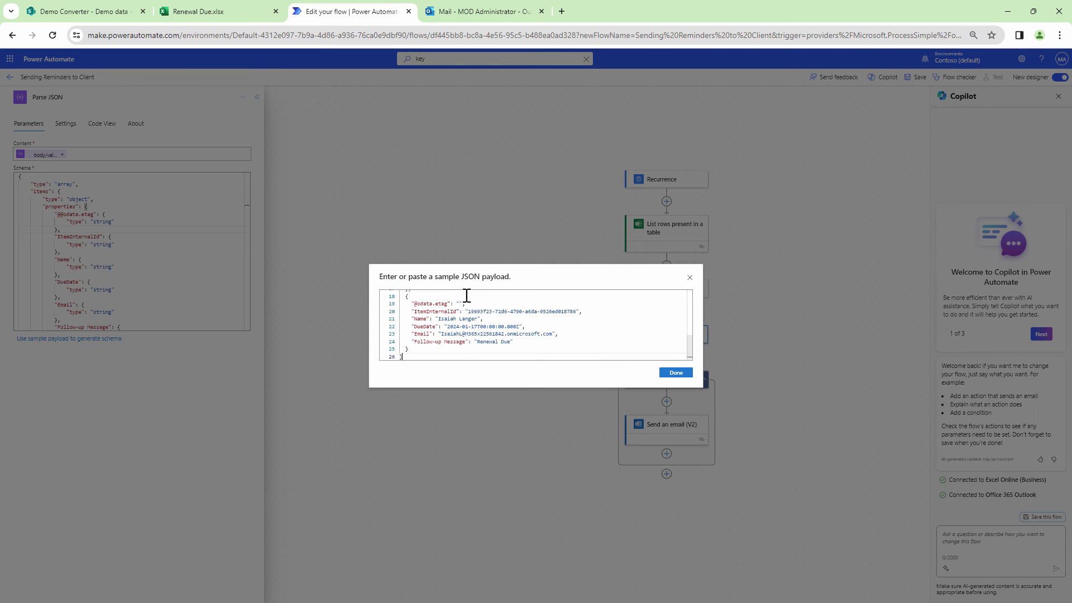
pyautogui.click(676, 372)
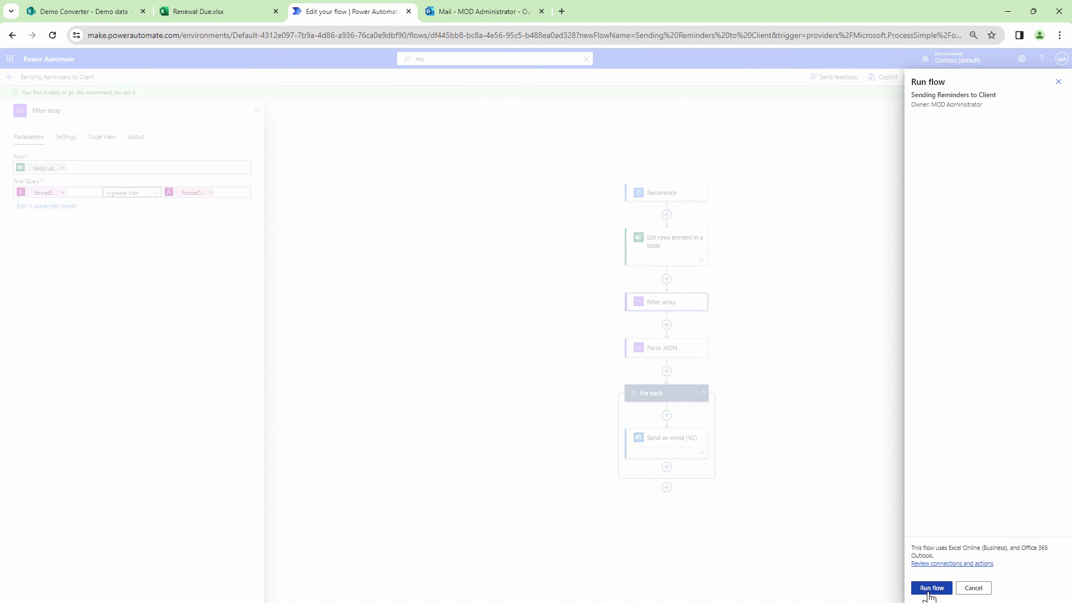
pyautogui.click(929, 591)
pyautogui.click(929, 590)
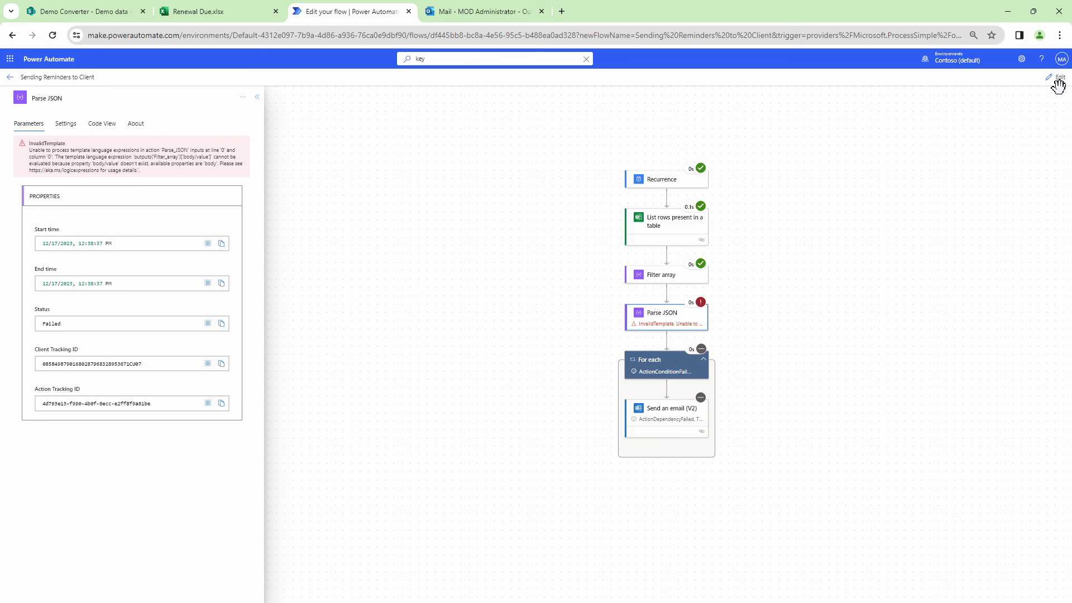
# - Turn off the new designer and replace Parse JSON's Content with Body from Filter array
pyautogui.click(1057, 81)
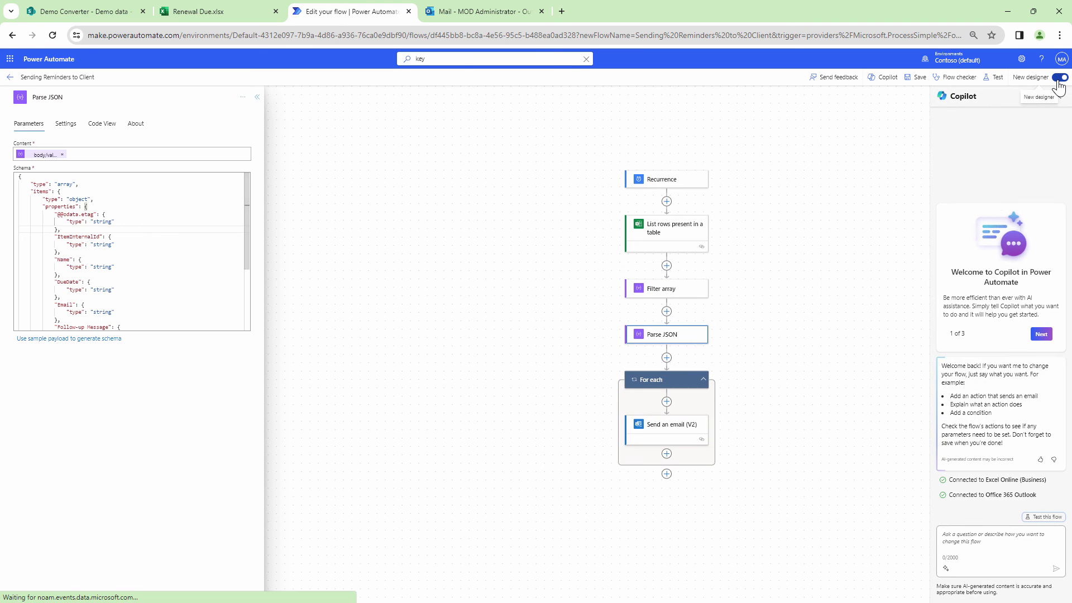
pyautogui.click(1059, 81)
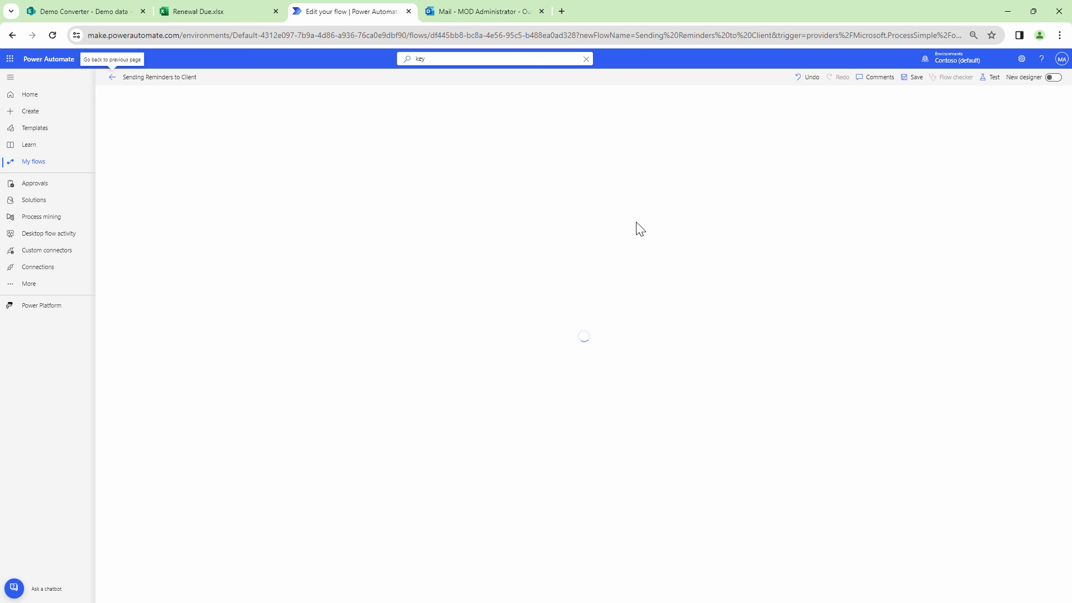
pyautogui.click(574, 215)
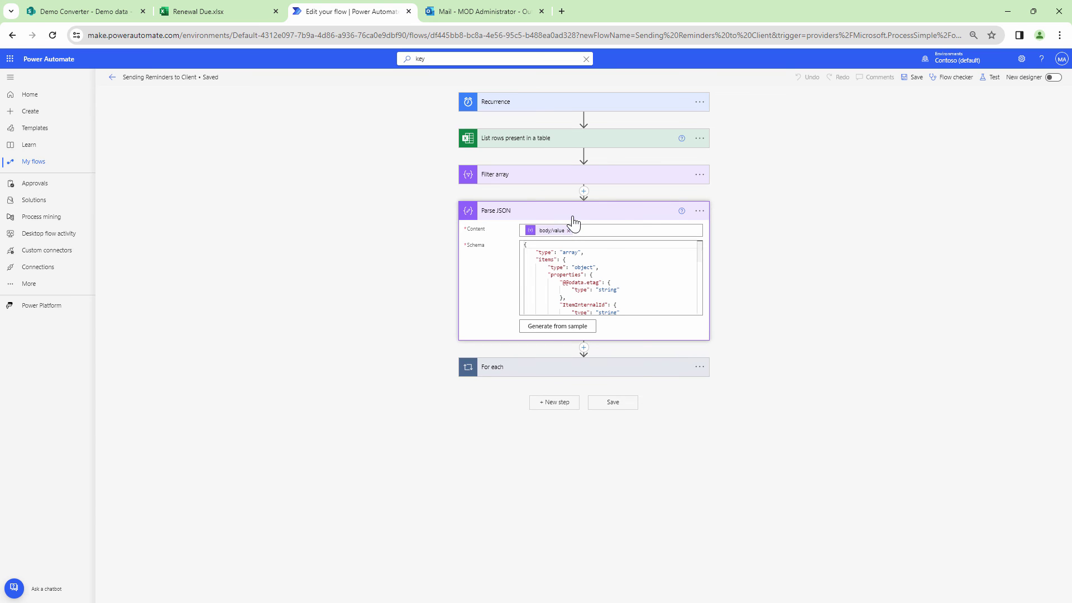
pyautogui.click(568, 230)
pyautogui.click(568, 231)
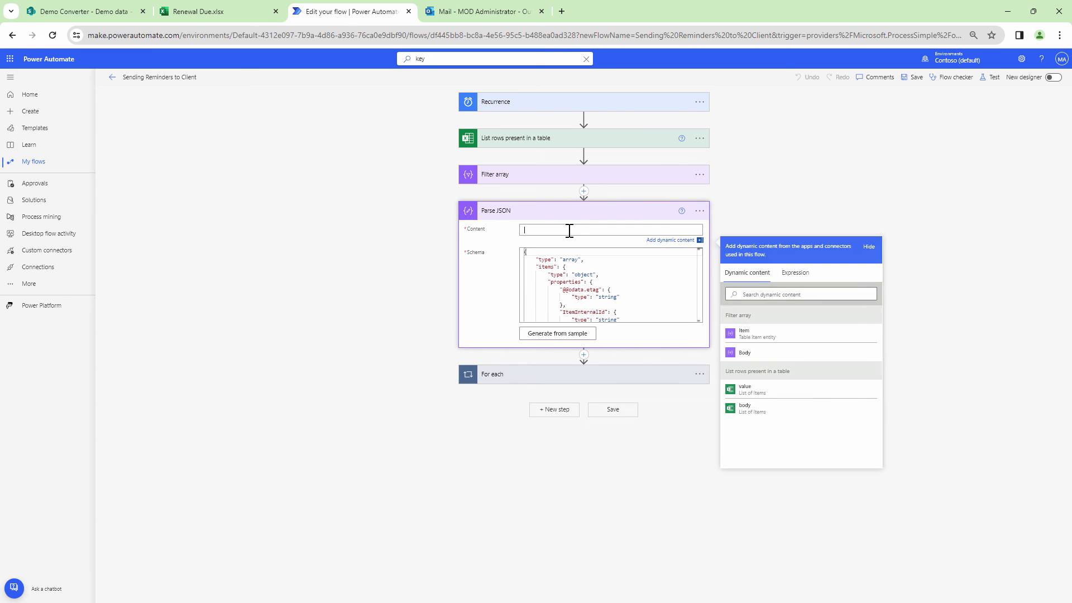
pyautogui.click(802, 353)
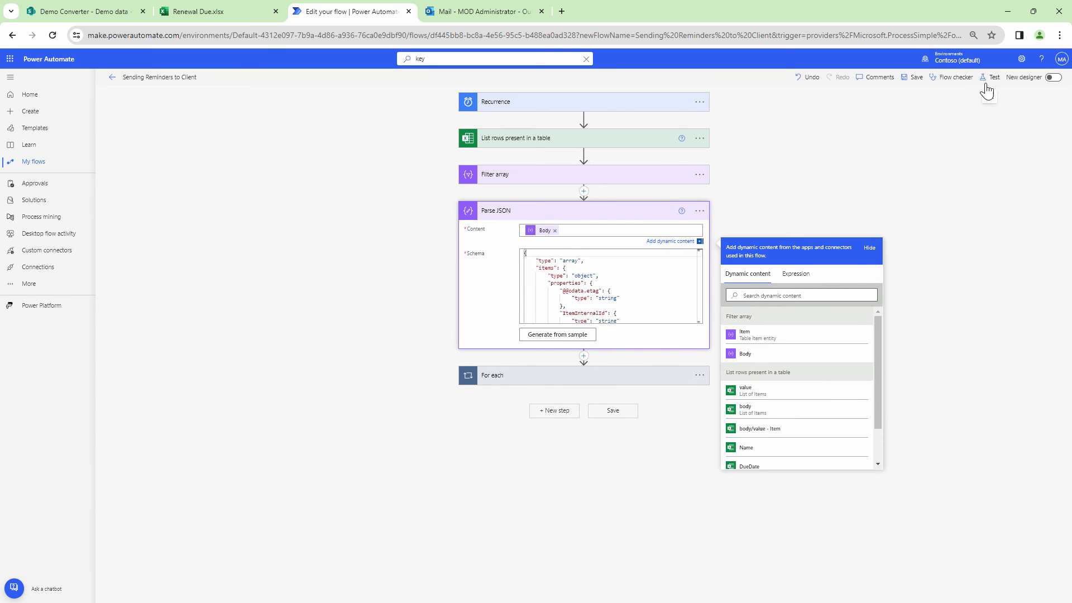
# - Save and manually test the flow, and examine the Send an email (V2) details in the first For each iteration
pyautogui.click(915, 78)
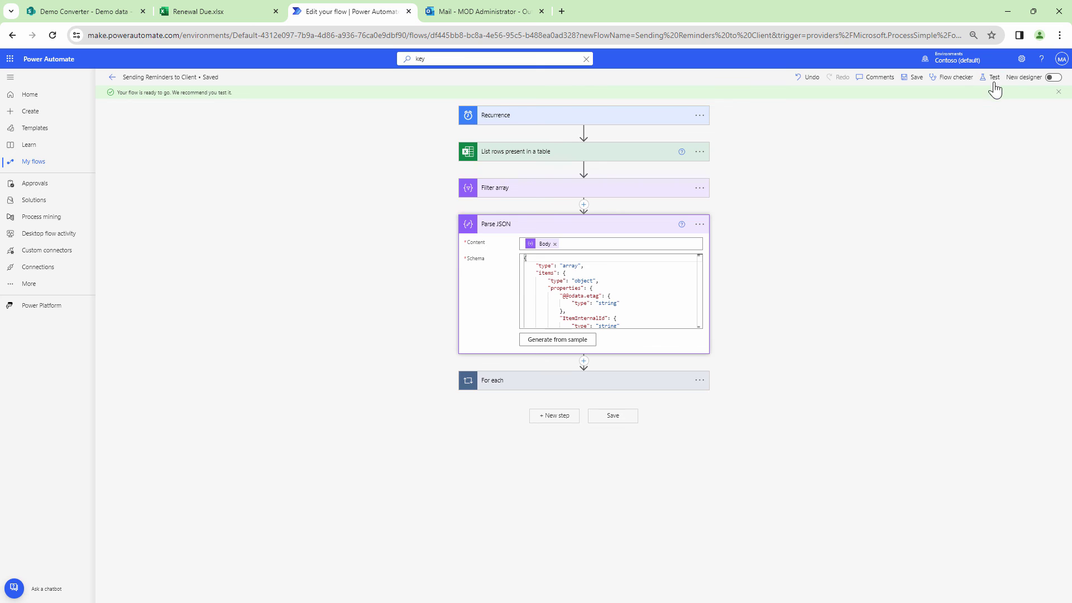
pyautogui.click(994, 79)
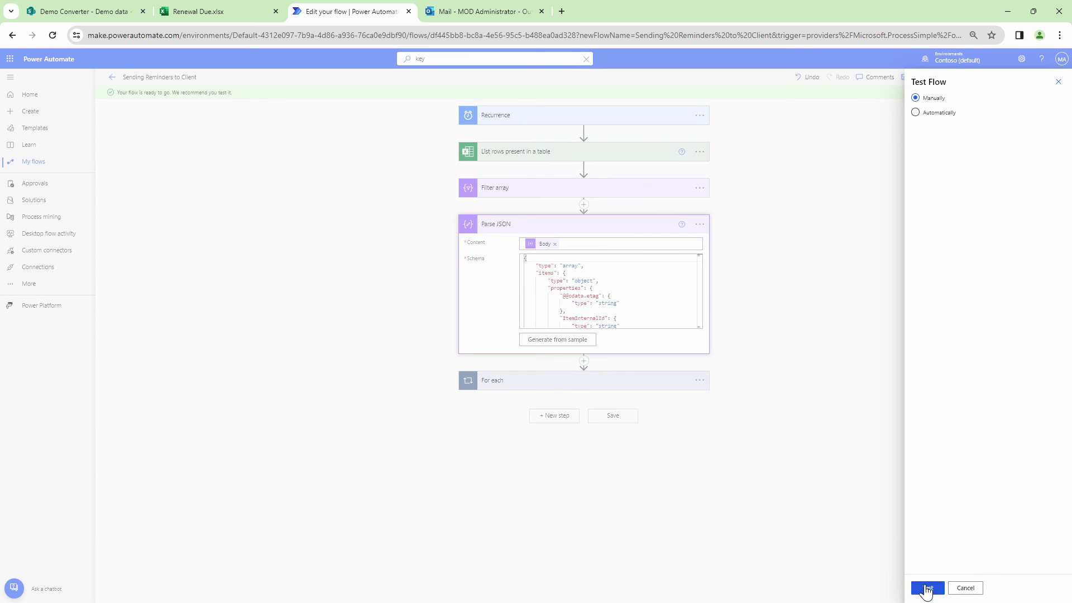
pyautogui.click(929, 589)
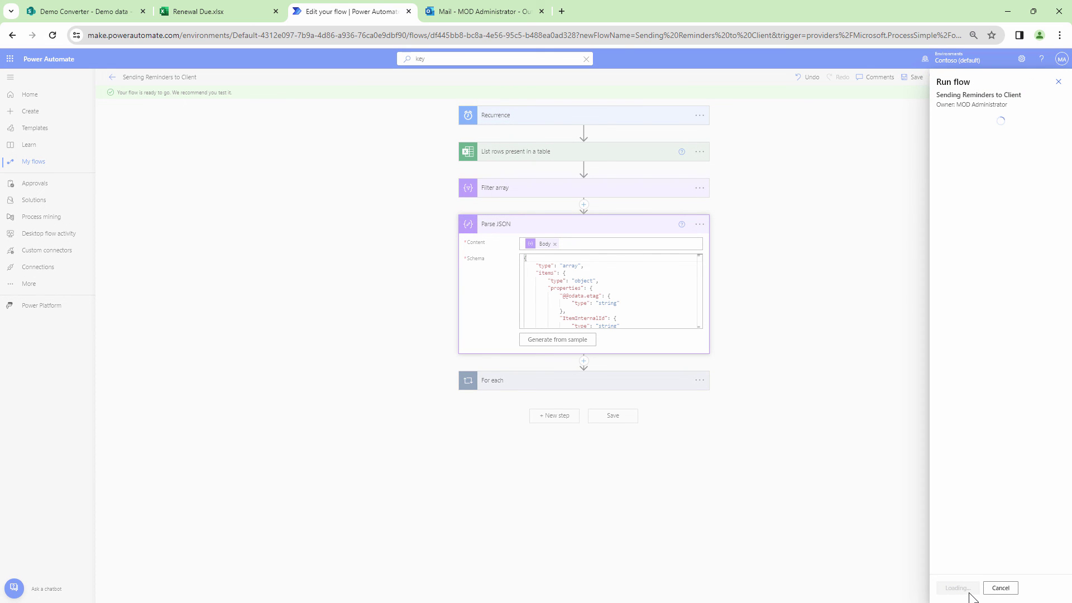
pyautogui.click(967, 591)
pyautogui.click(965, 591)
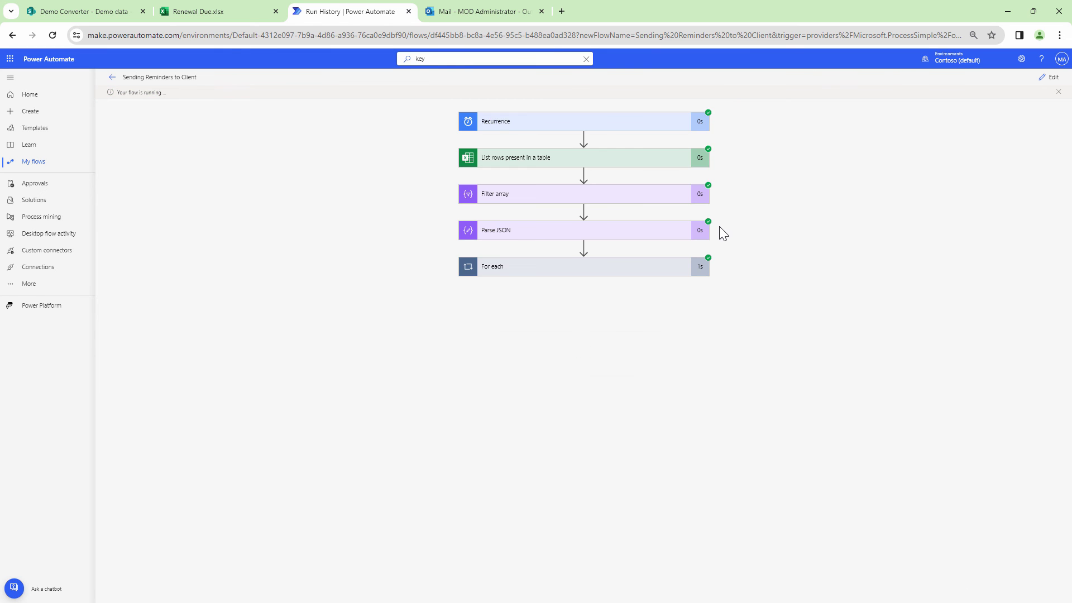
pyautogui.click(601, 274)
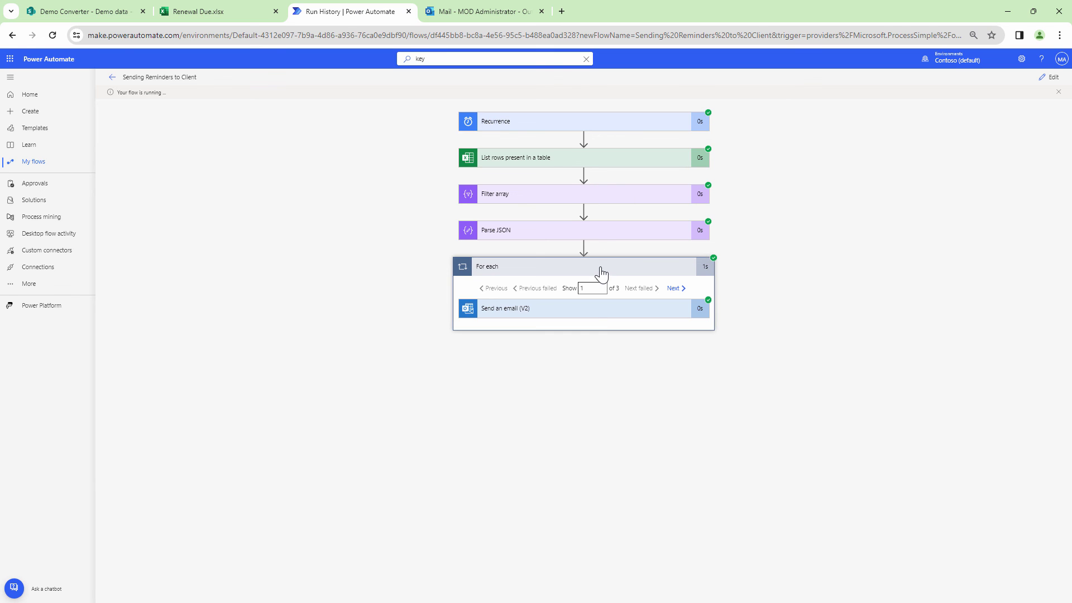
pyautogui.click(598, 320)
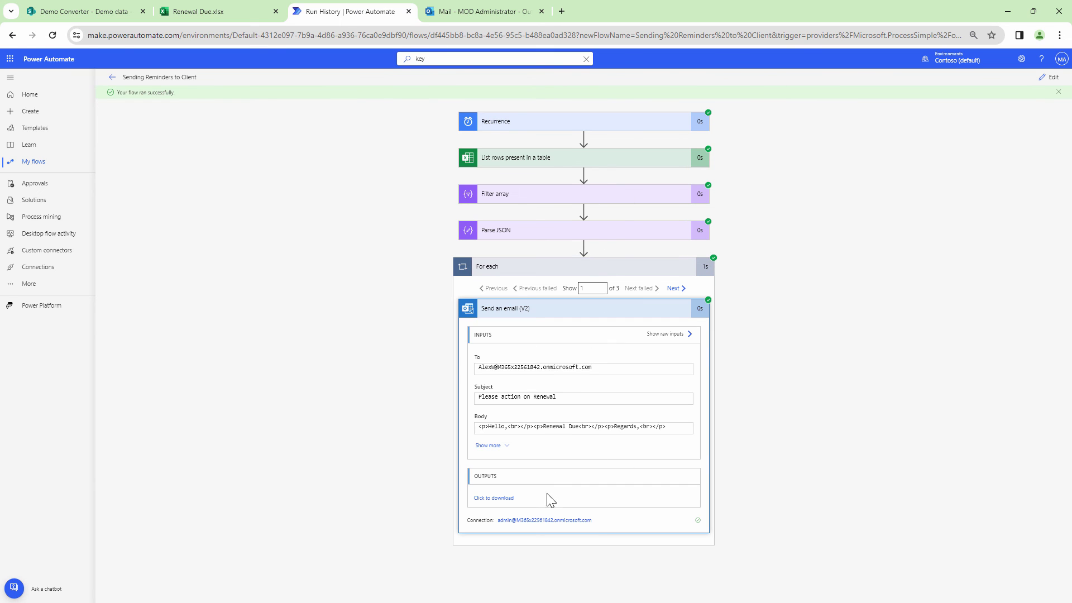
# - Edit the flow to change the Filter array operator to "is less than", and check the DueDate column in the Renewal Due workbook
pyautogui.click(1050, 77)
pyautogui.click(600, 177)
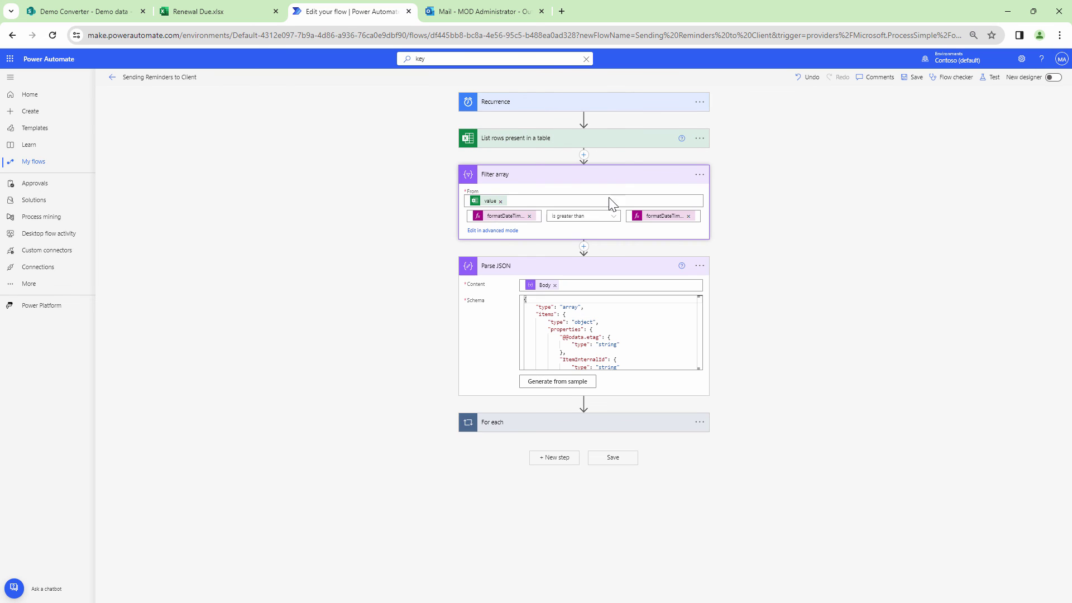
pyautogui.click(595, 218)
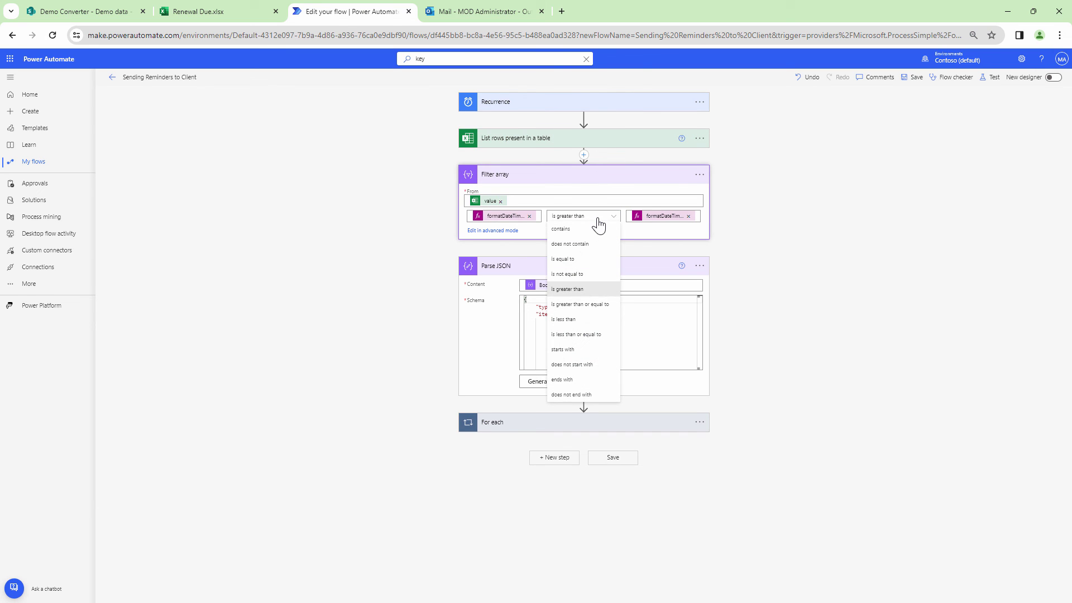
pyautogui.click(603, 324)
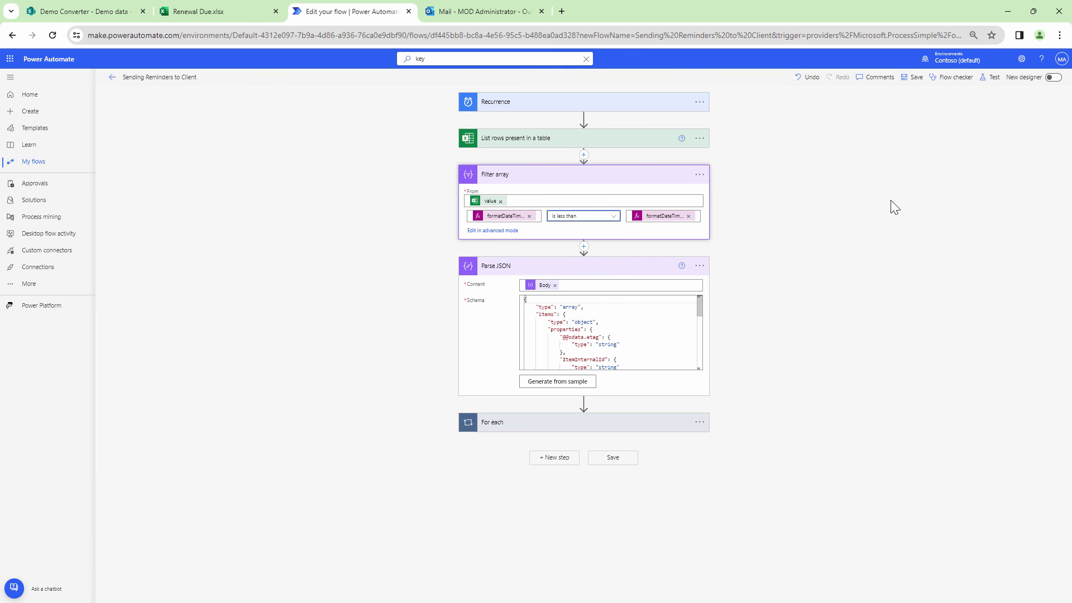
pyautogui.click(218, 6)
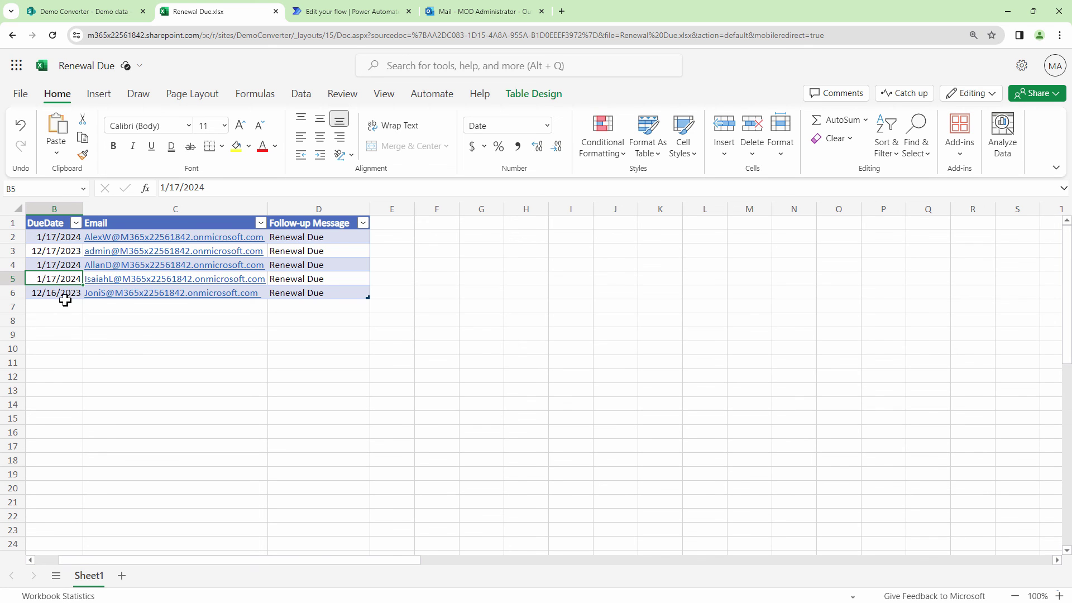
pyautogui.click(337, 5)
# - Run a manual test of the flow, and examine the Send an email (V2) inputs inside the For each loop
pyautogui.click(995, 78)
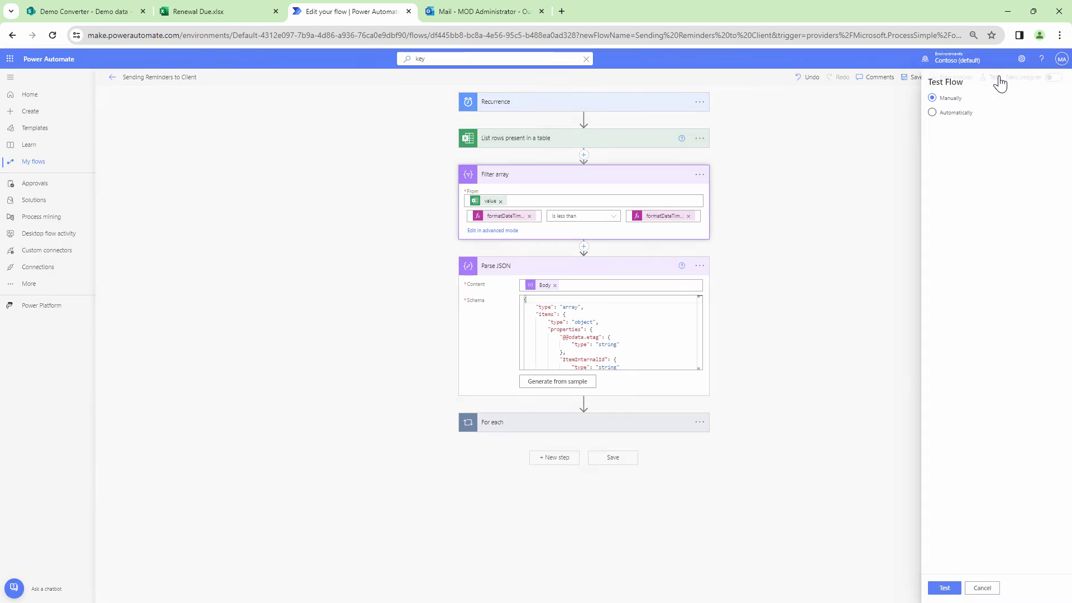
pyautogui.click(942, 591)
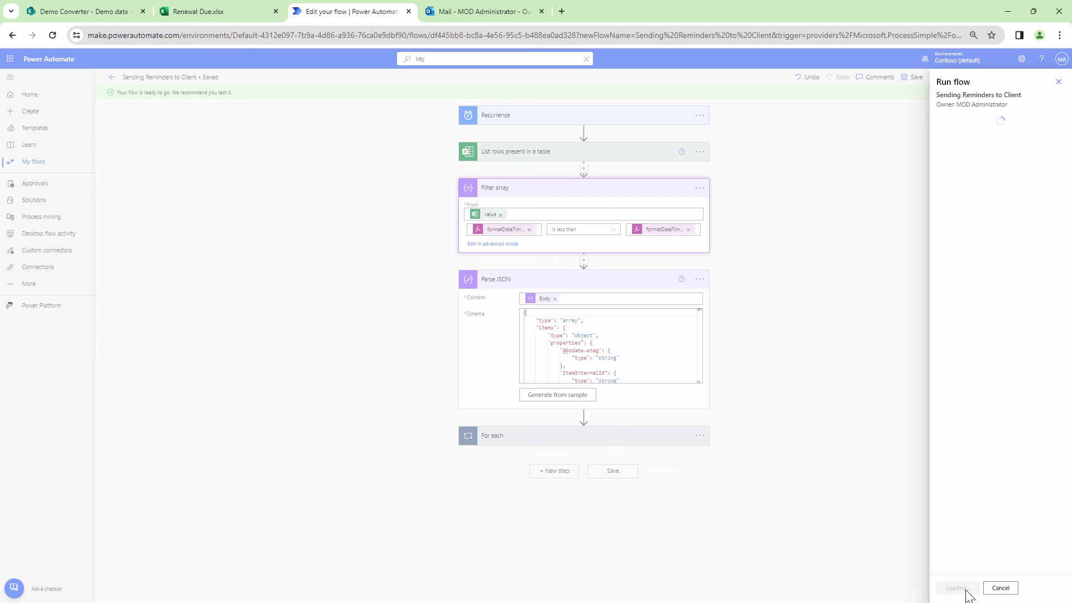
pyautogui.click(965, 593)
pyautogui.click(965, 593)
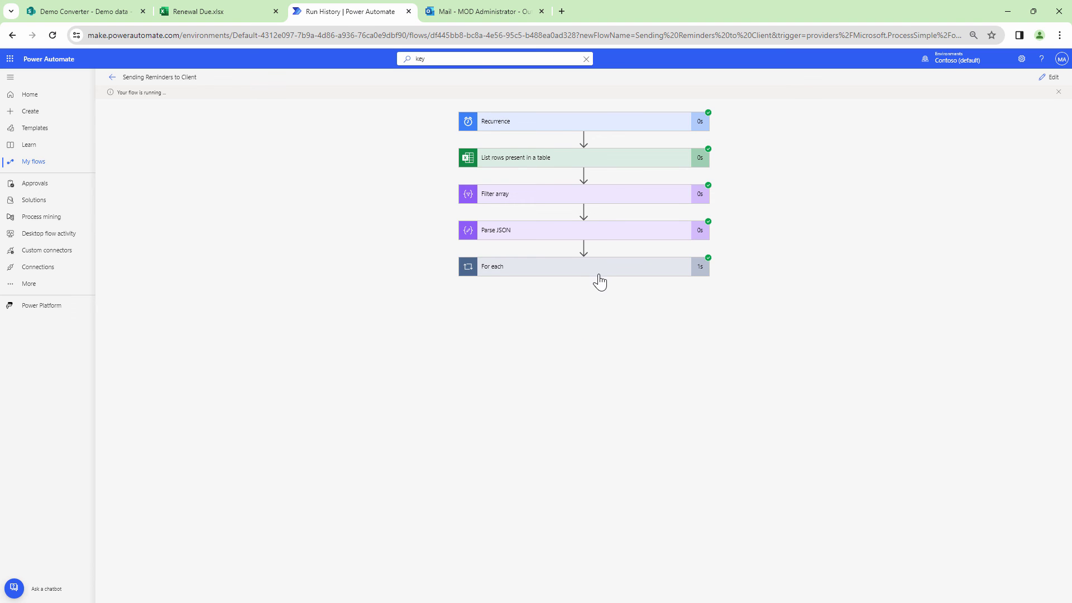
pyautogui.click(596, 270)
pyautogui.click(587, 315)
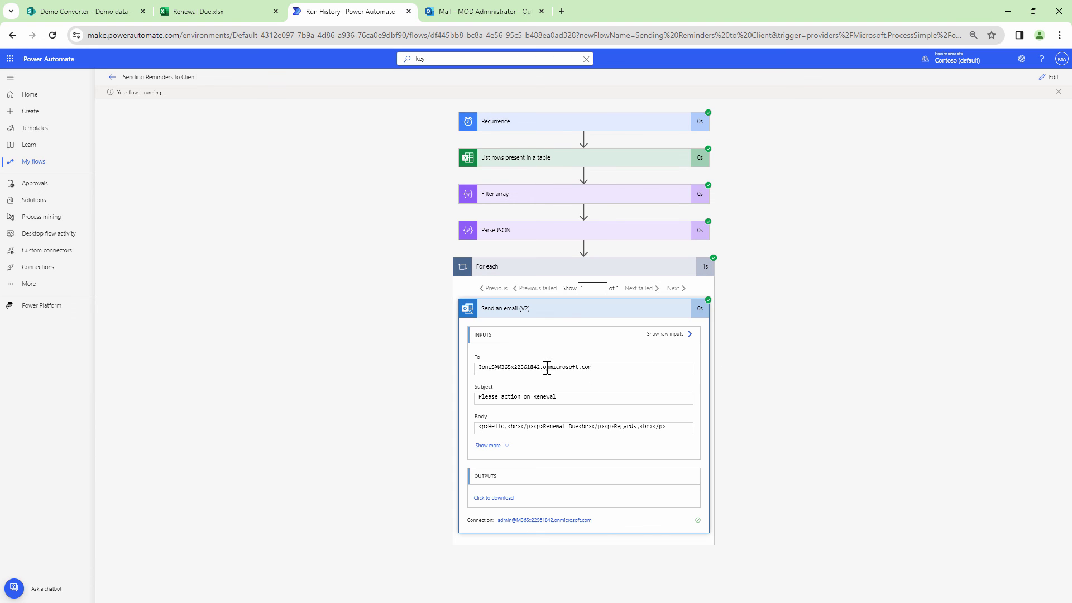
pyautogui.moveTo(1033, 13)
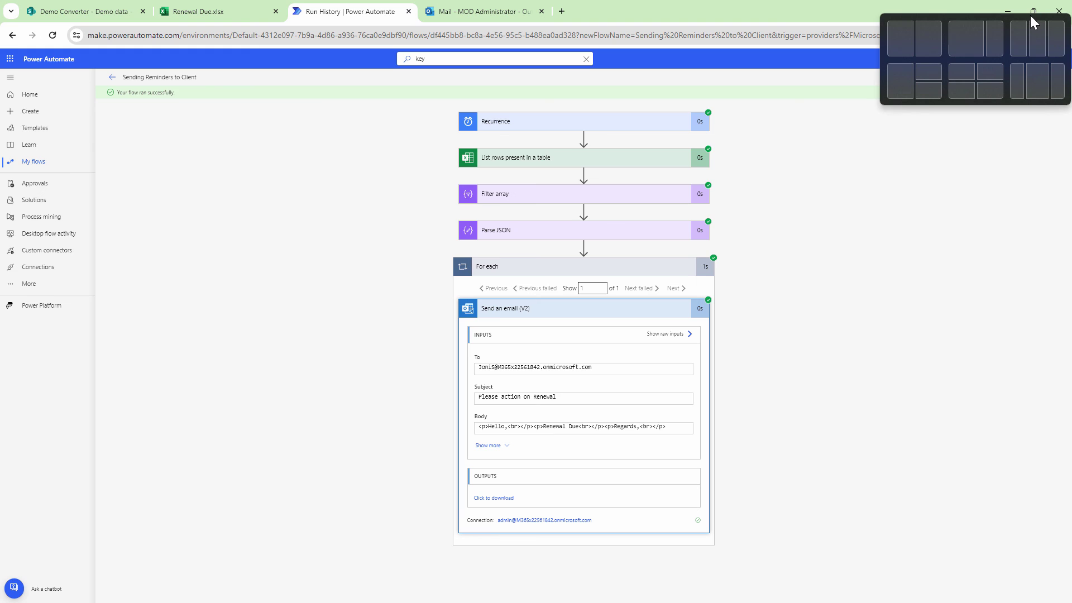